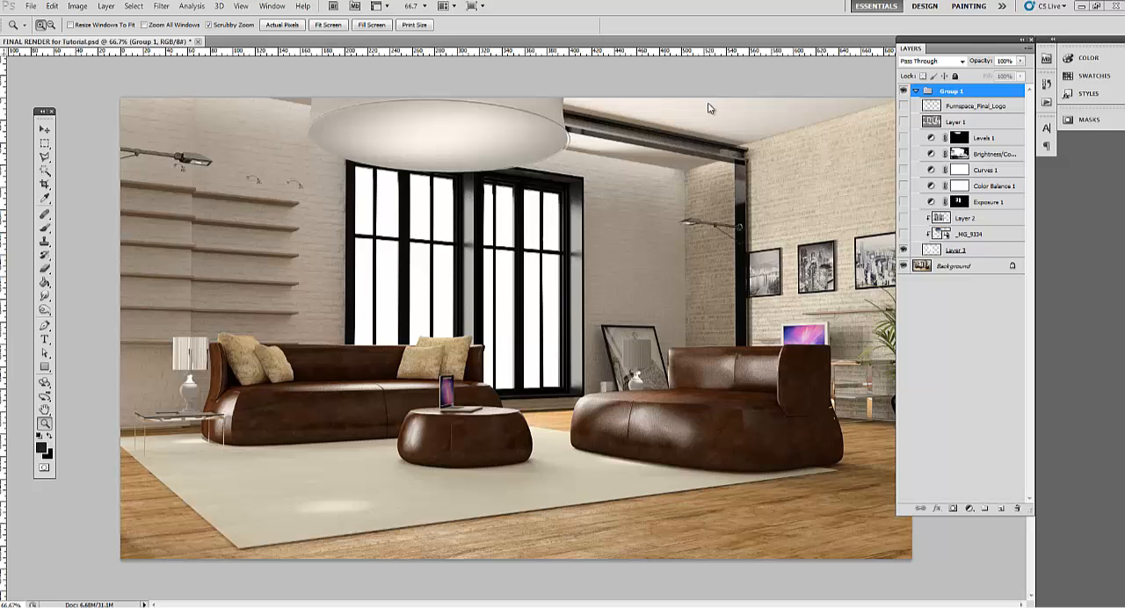
Examine the sofas, windows and shelves of the render at actual pixel size, then return to the whole image
left_click(282, 24)
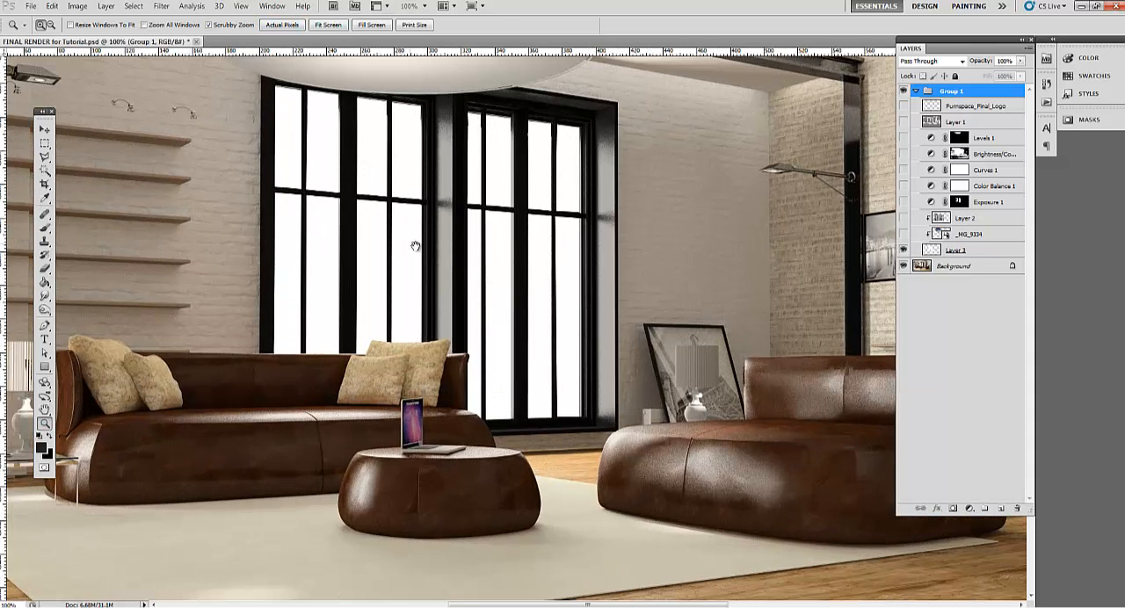
left_click_drag(416, 247, 578, 445)
left_click_drag(351, 351, 652, 421)
left_click_drag(404, 386, 510, 385)
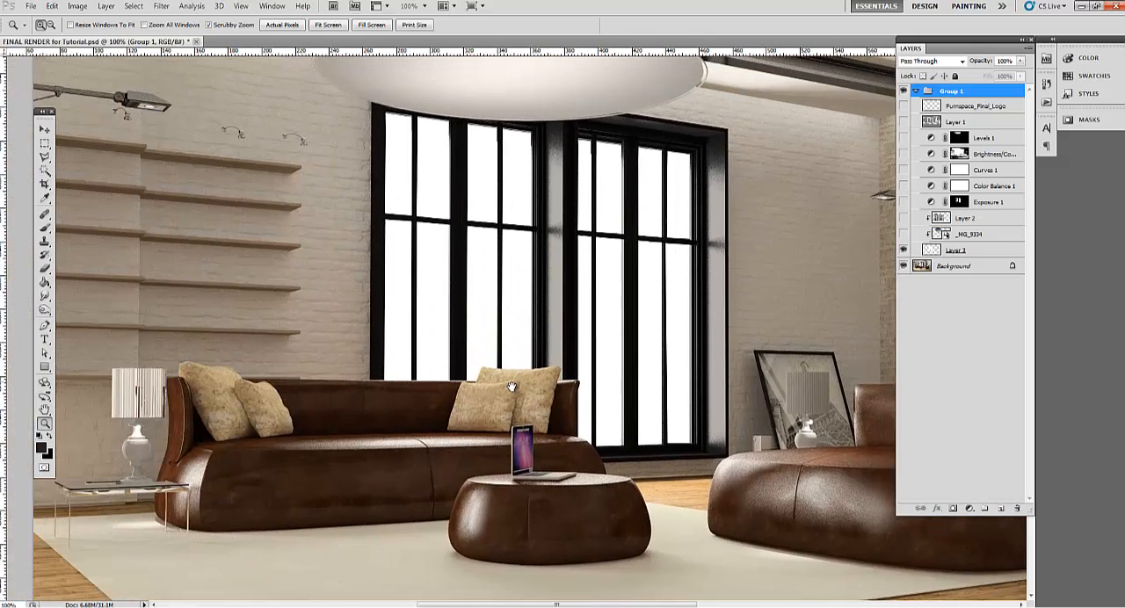
left_click(281, 25)
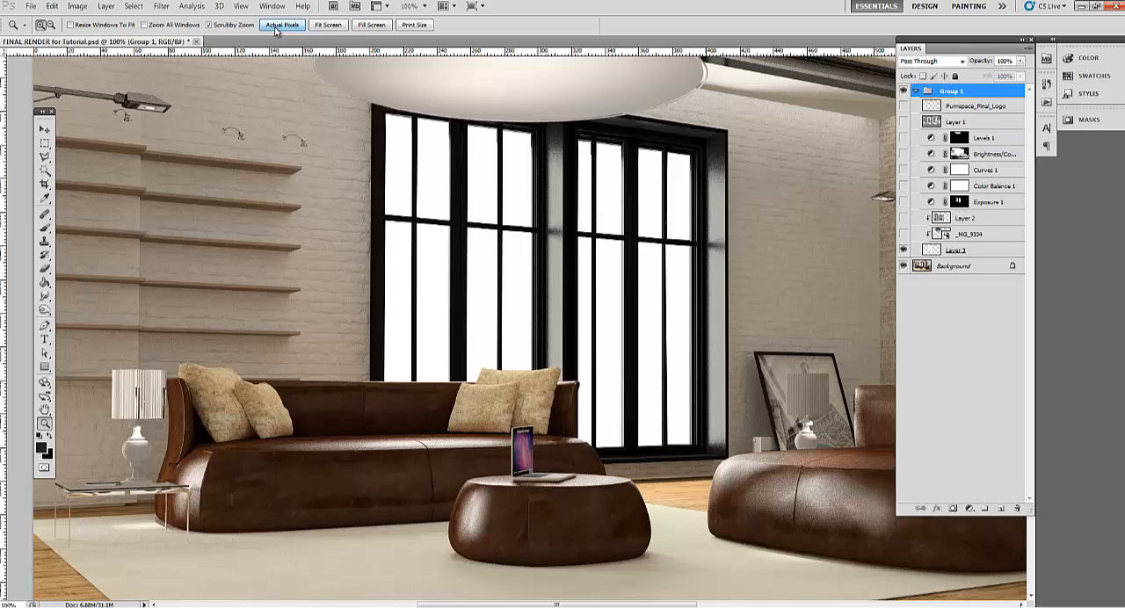
left_click(517, 315, "alt")
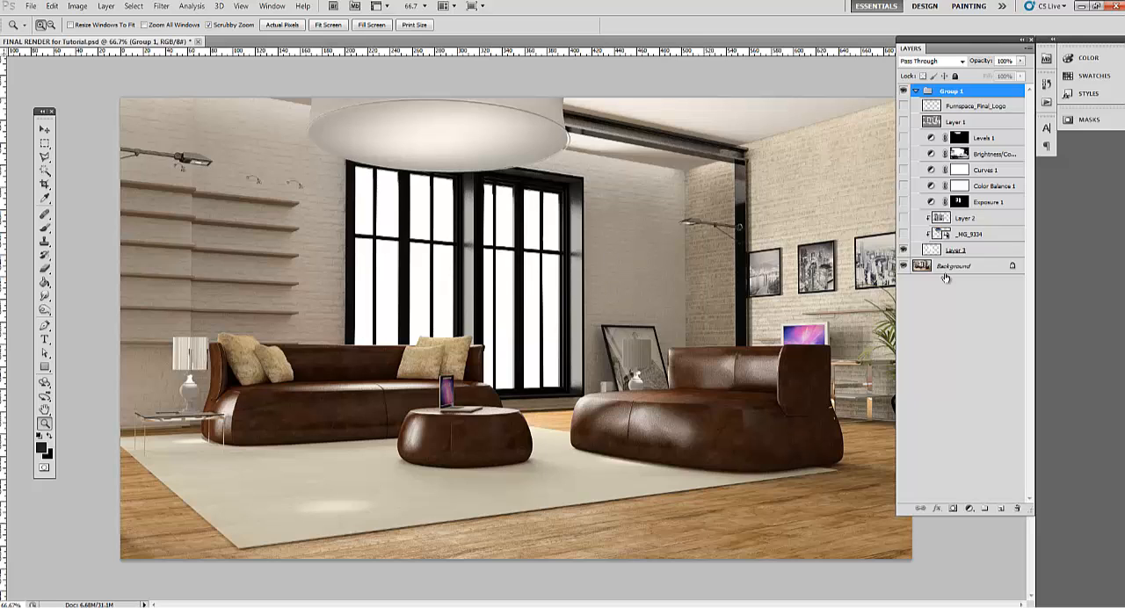
Toggle the visibility of Layer 3 repeatedly to compare the window panes with and without their white fill
left_click(904, 251)
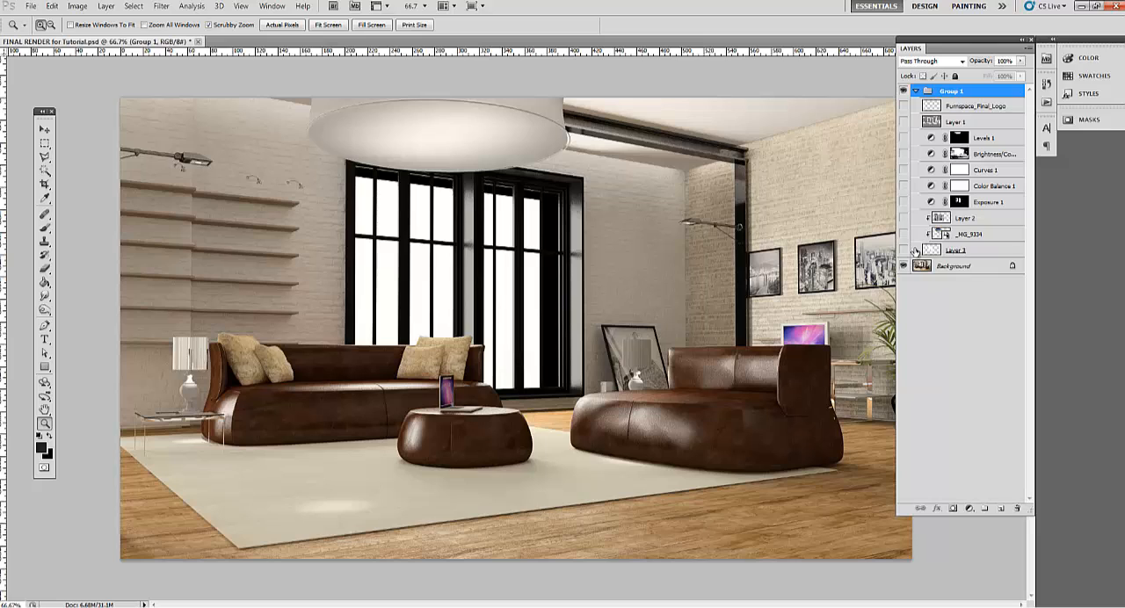
left_click(904, 251)
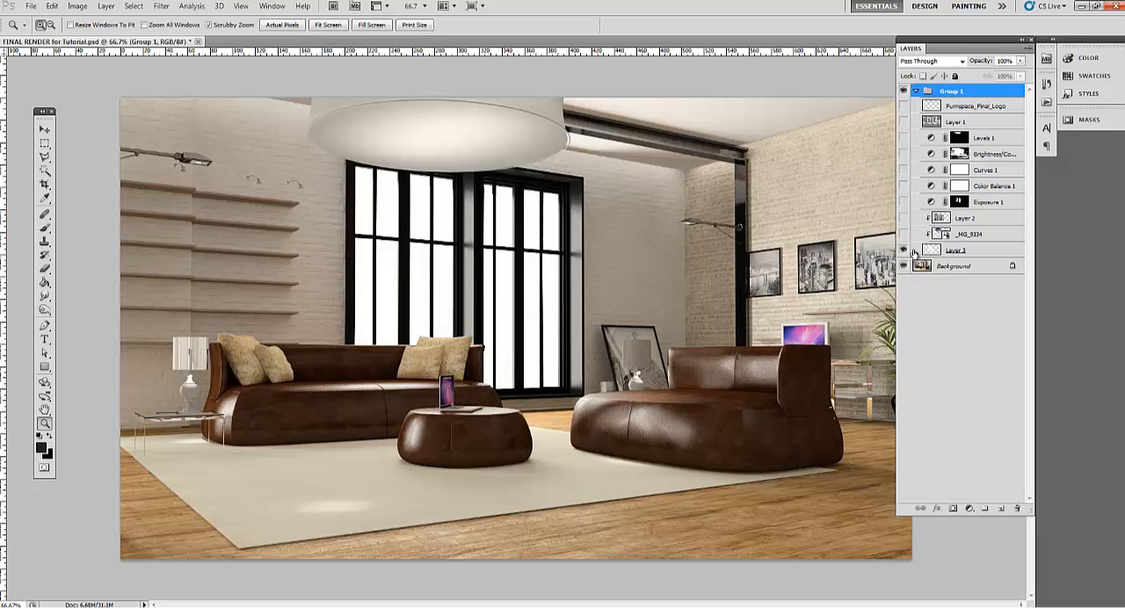
left_click(903, 252)
left_click(904, 252)
left_click(903, 251)
left_click(904, 252)
left_click(904, 251)
left_click(904, 251)
left_click(911, 254)
left_click(903, 252)
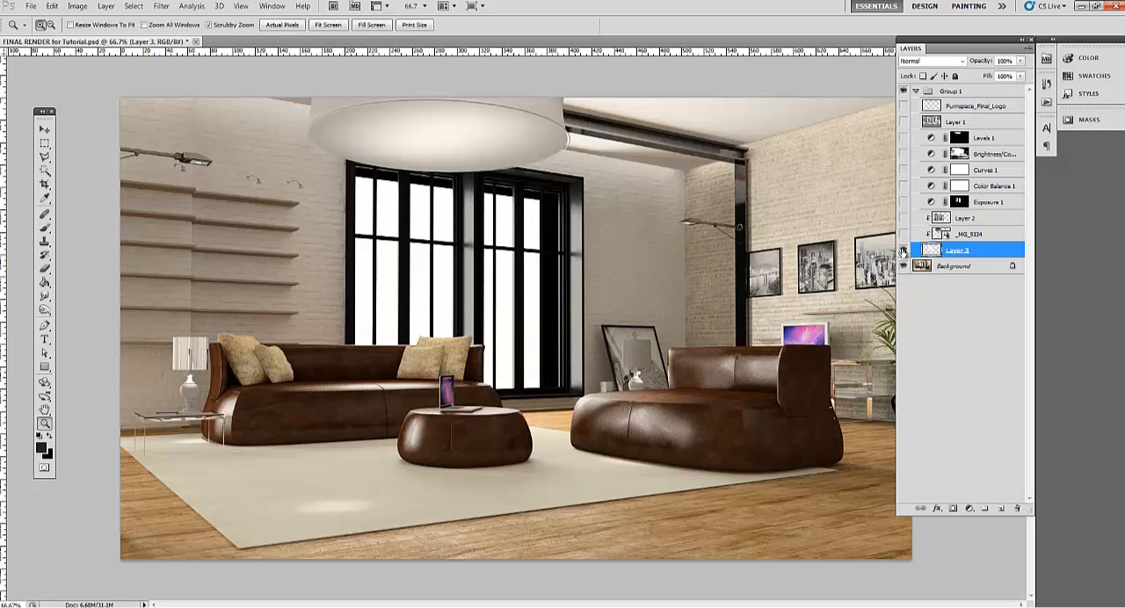
left_click(903, 252)
left_click(903, 252)
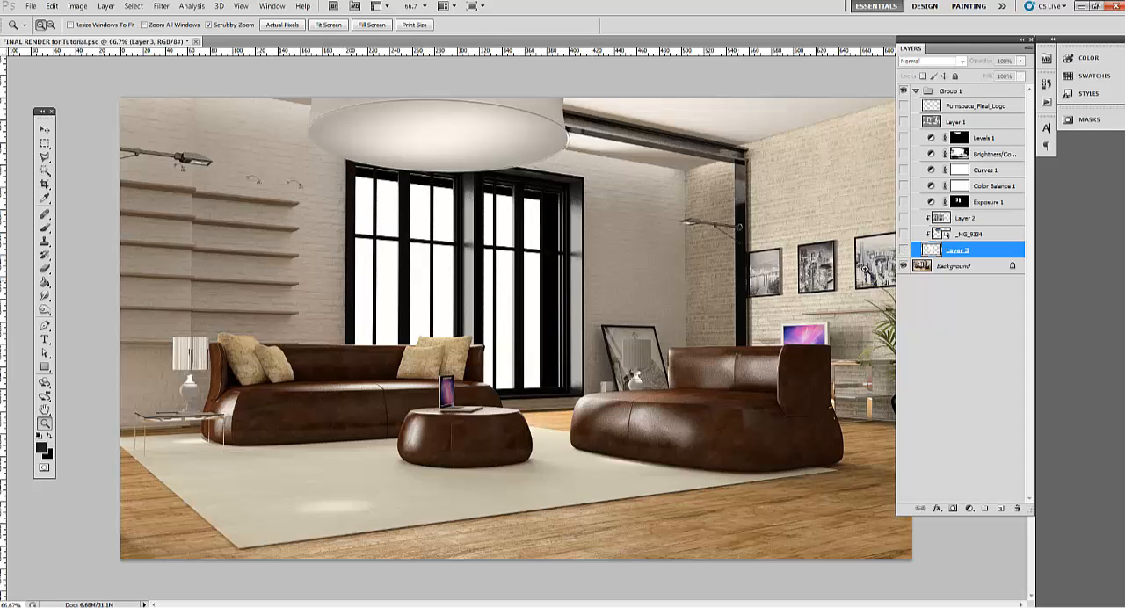
Isolate Layer 3 to examine its white pane shapes up close, then show the Background layer again
left_click(902, 253)
left_click(903, 252, "alt")
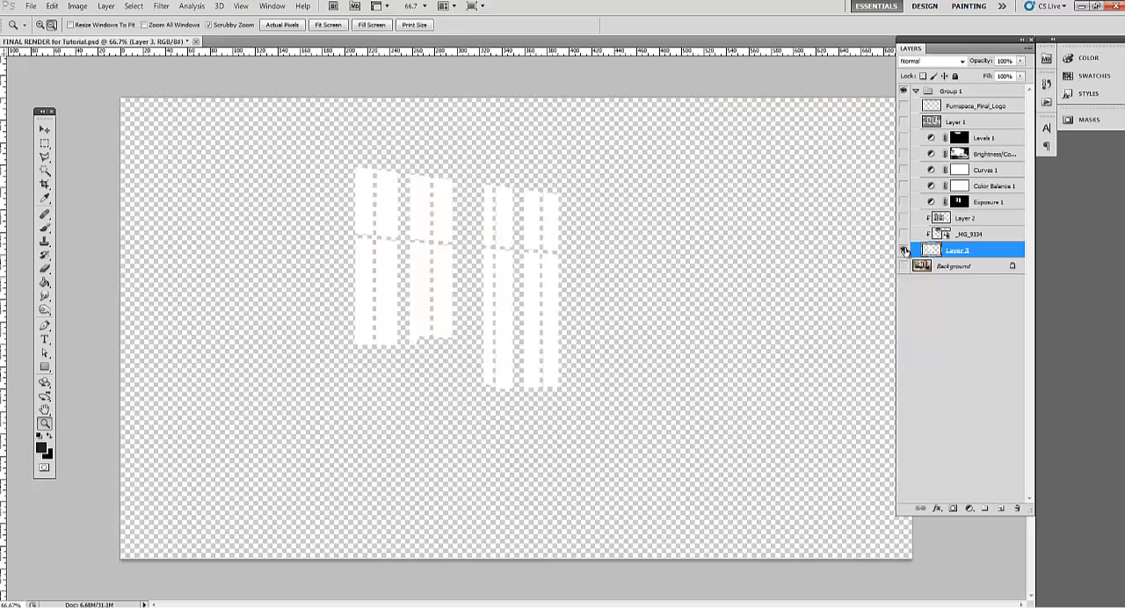
left_click(463, 212)
left_click(477, 248)
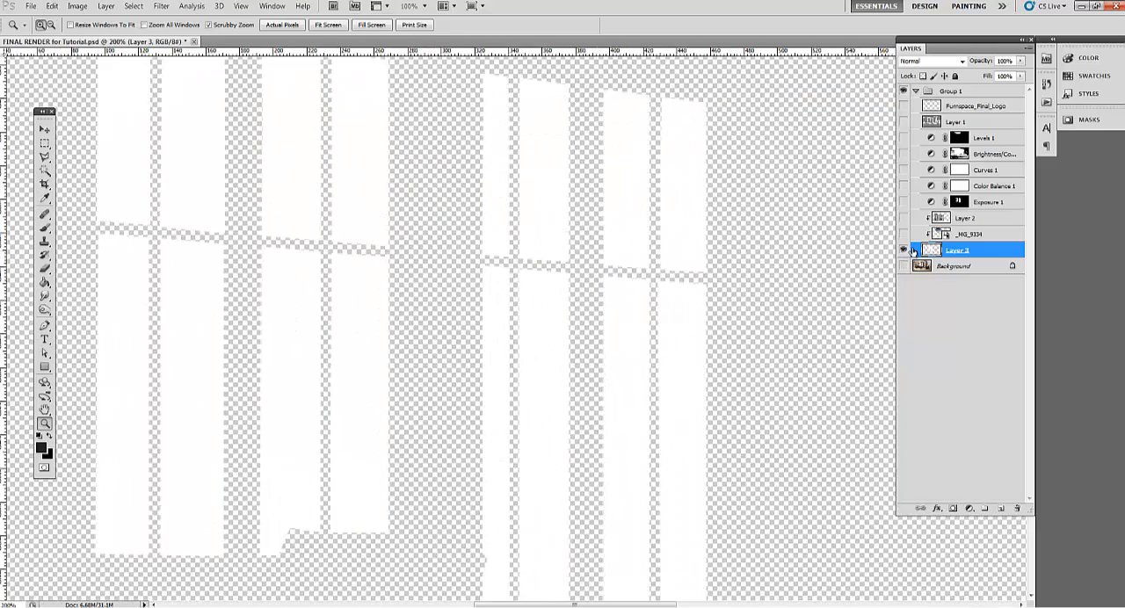
left_click(903, 253)
left_click(903, 252)
left_click(902, 266)
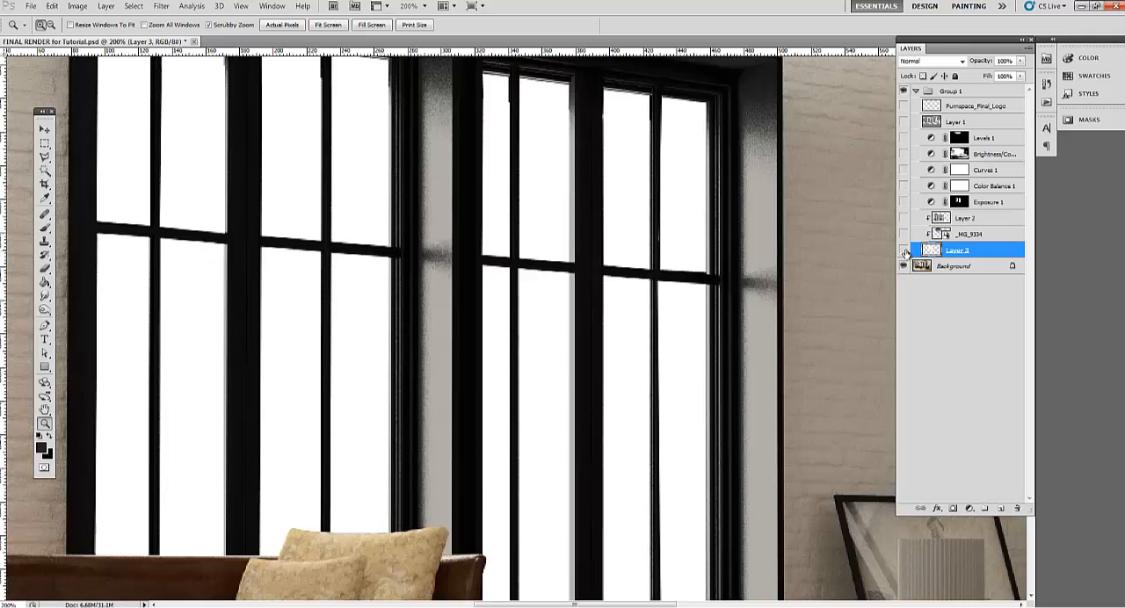
Hide Layer 3 and examine the unretouched dark areas in both windows of the Background render
left_click(902, 252)
left_click(903, 251)
left_click(903, 252)
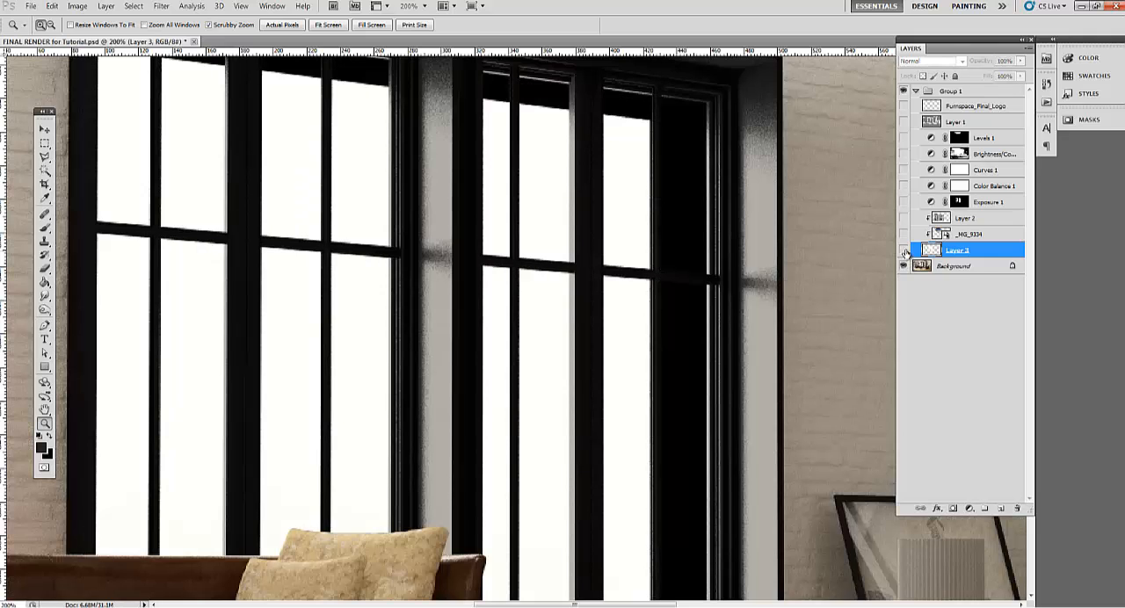
left_click_drag(411, 147, 515, 208)
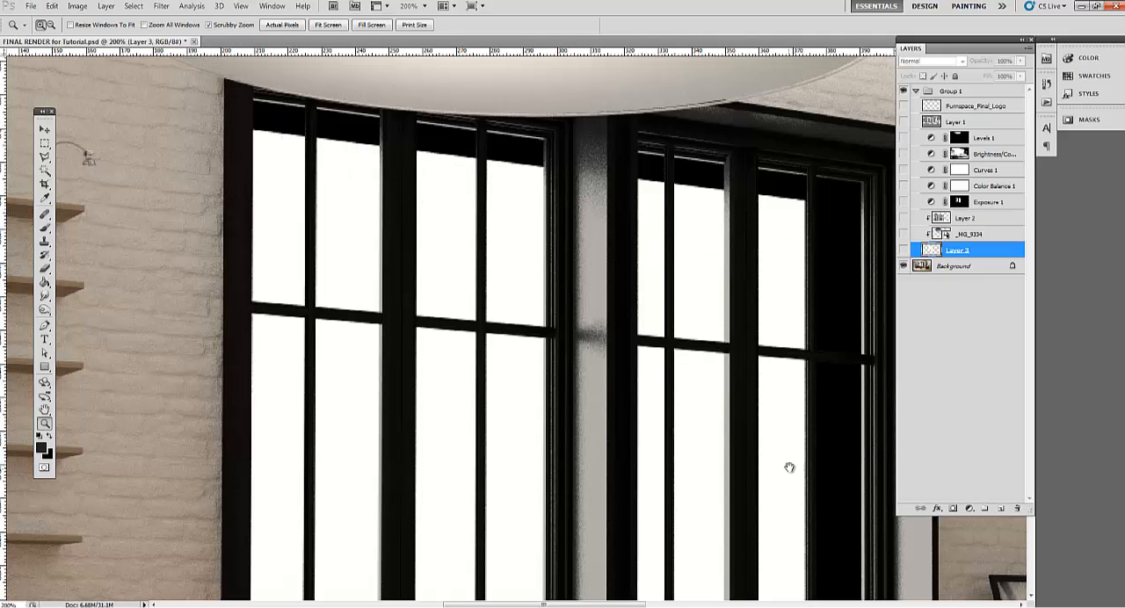
left_click_drag(788, 464, 767, 288)
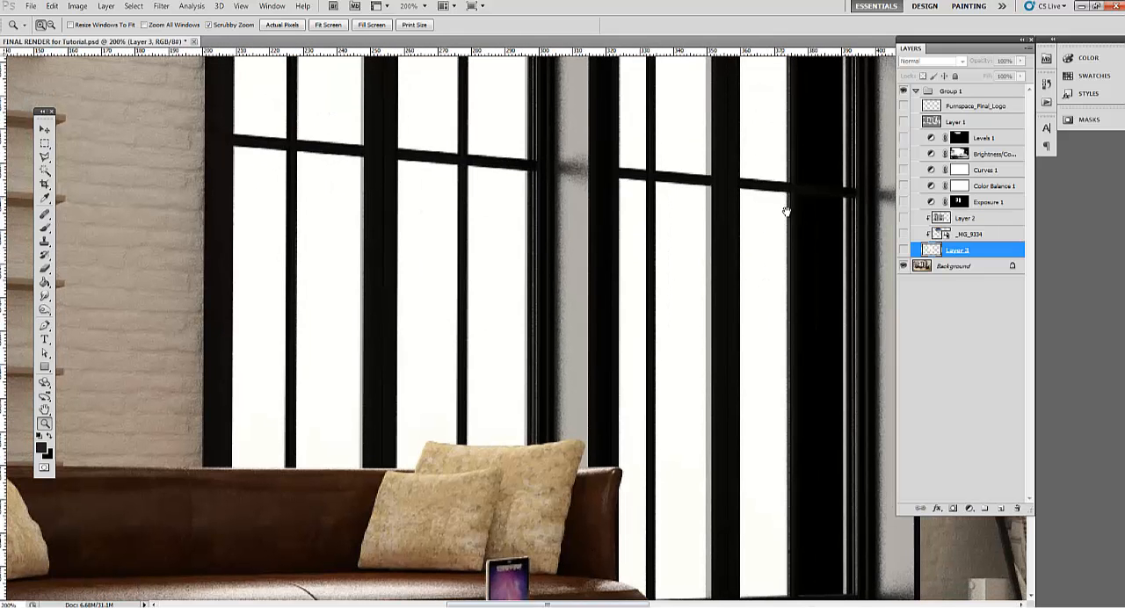
left_click_drag(789, 216, 689, 345)
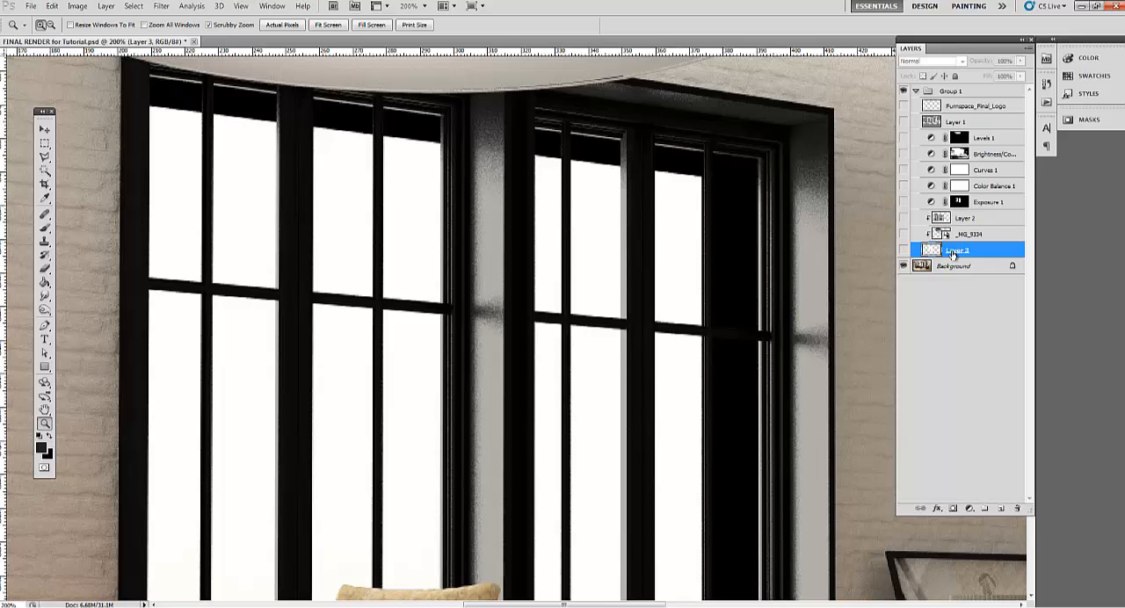
left_click(904, 251)
left_click(904, 251)
Add a new layer above Layer 3 and outline the first upper pane of the left-hand window with the Polygonal Lasso
left_click(1000, 508)
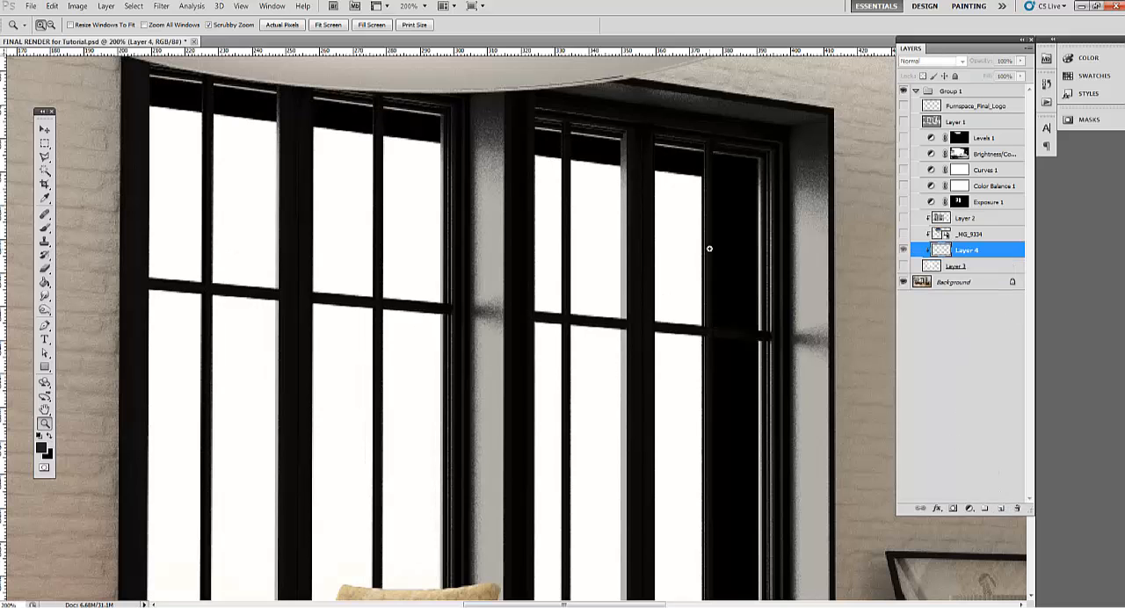
key("l")
left_click(45, 159)
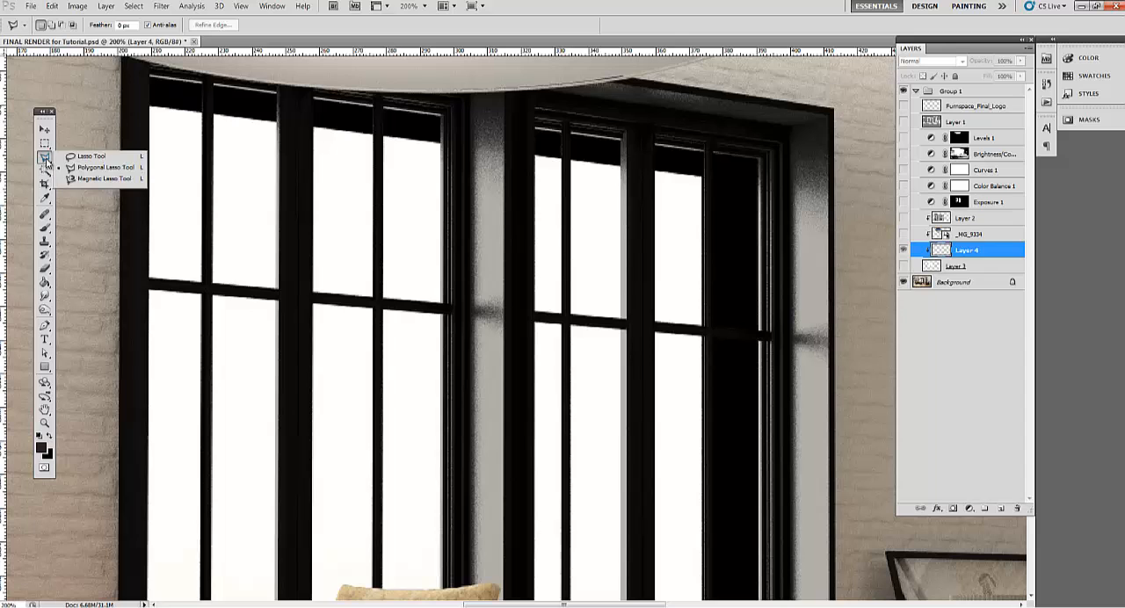
left_click(95, 168)
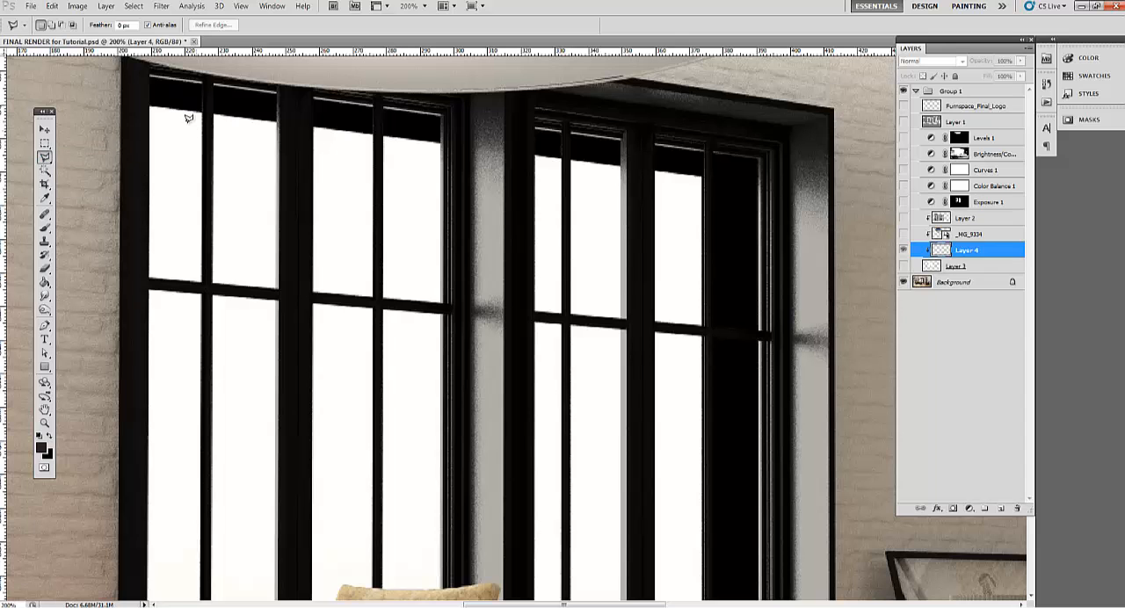
left_click_drag(161, 98, 202, 127)
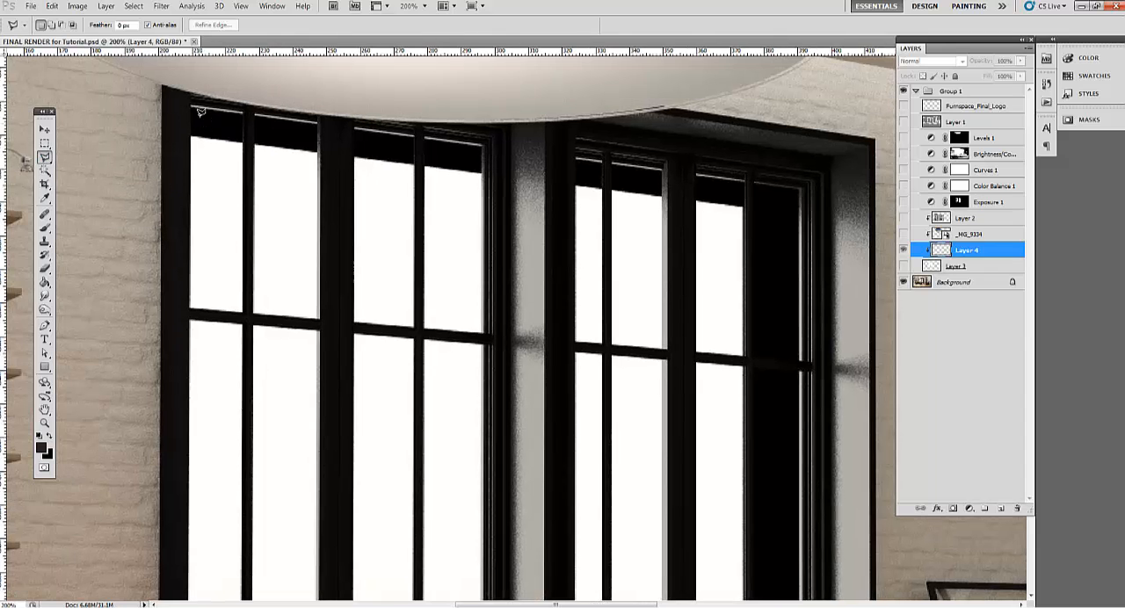
left_click(190, 102)
left_click(190, 308)
left_click(244, 309)
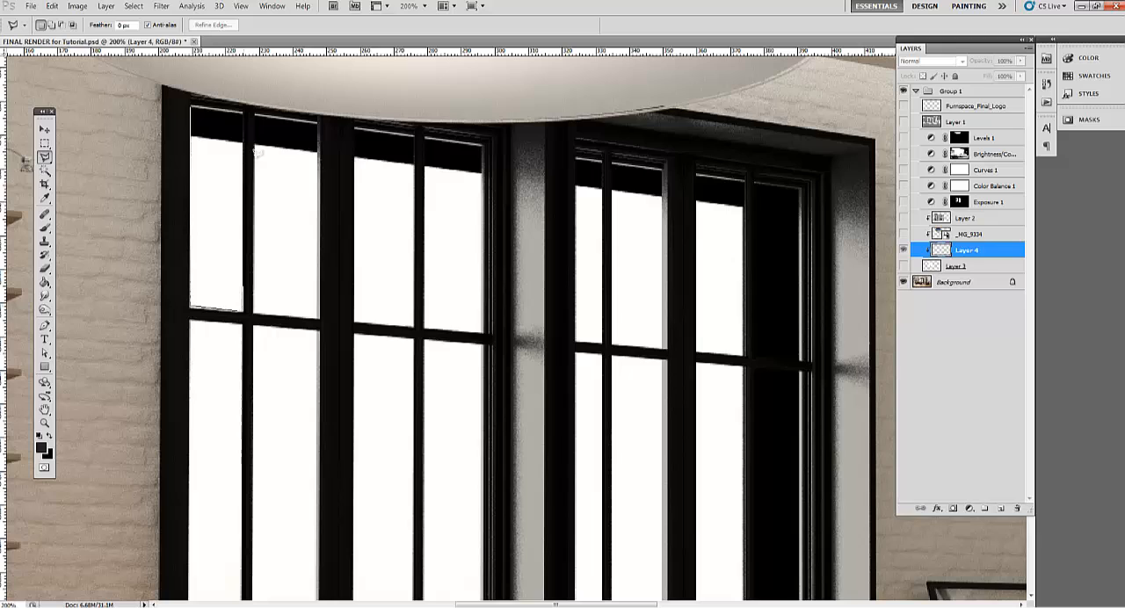
double_click(243, 106)
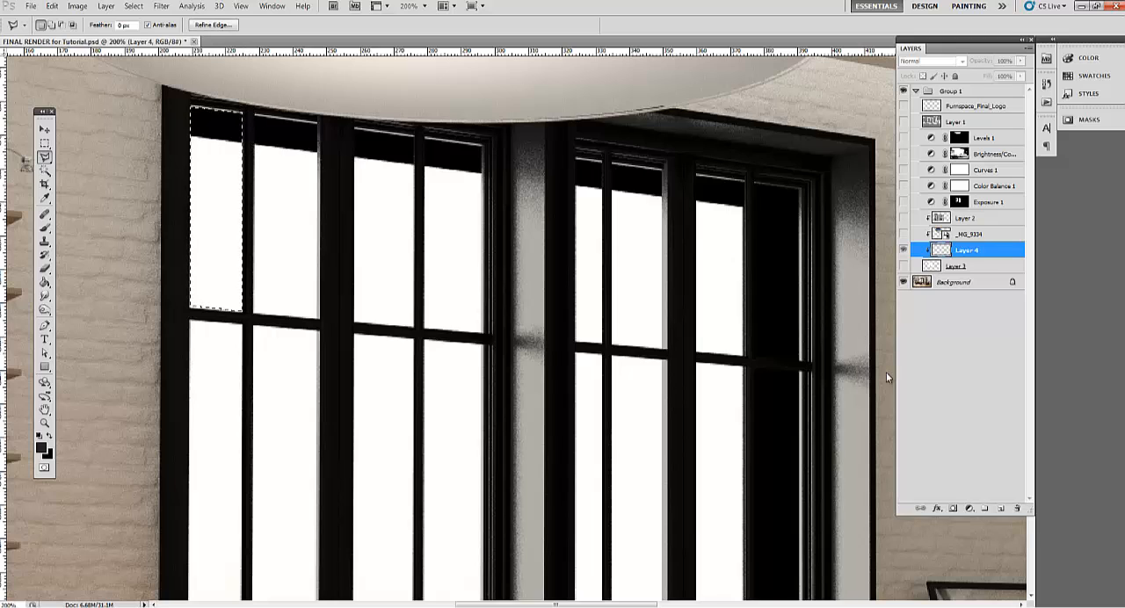
Add another new layer directly above Layer 3 and try reordering the layers to place it underneath
left_click_drag(967, 251, 967, 261)
left_click(956, 266)
left_click(1000, 509)
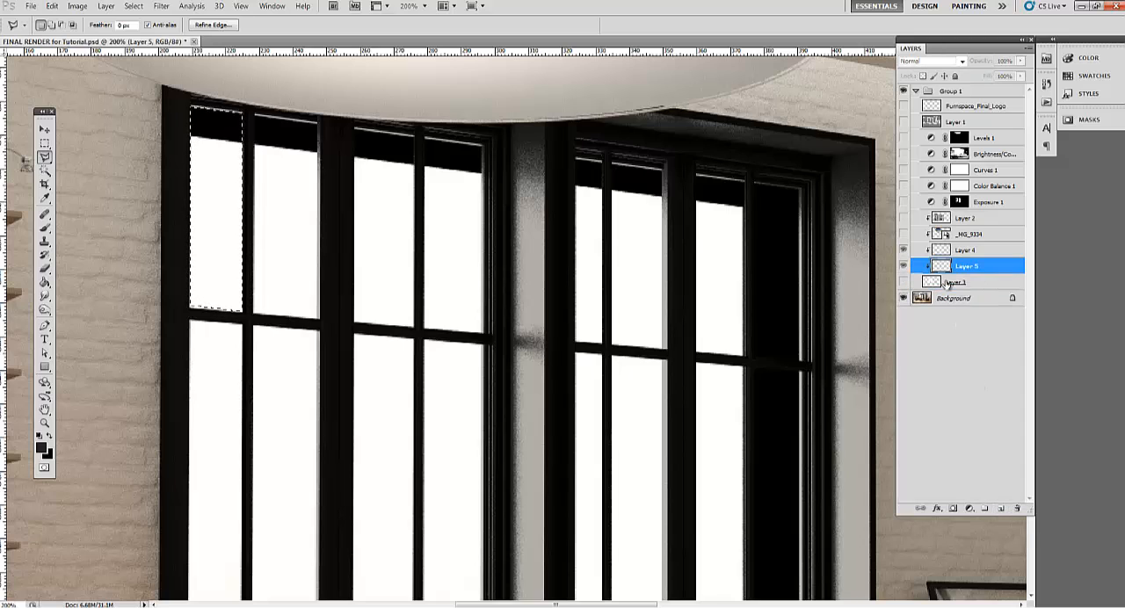
left_click_drag(947, 284, 946, 289)
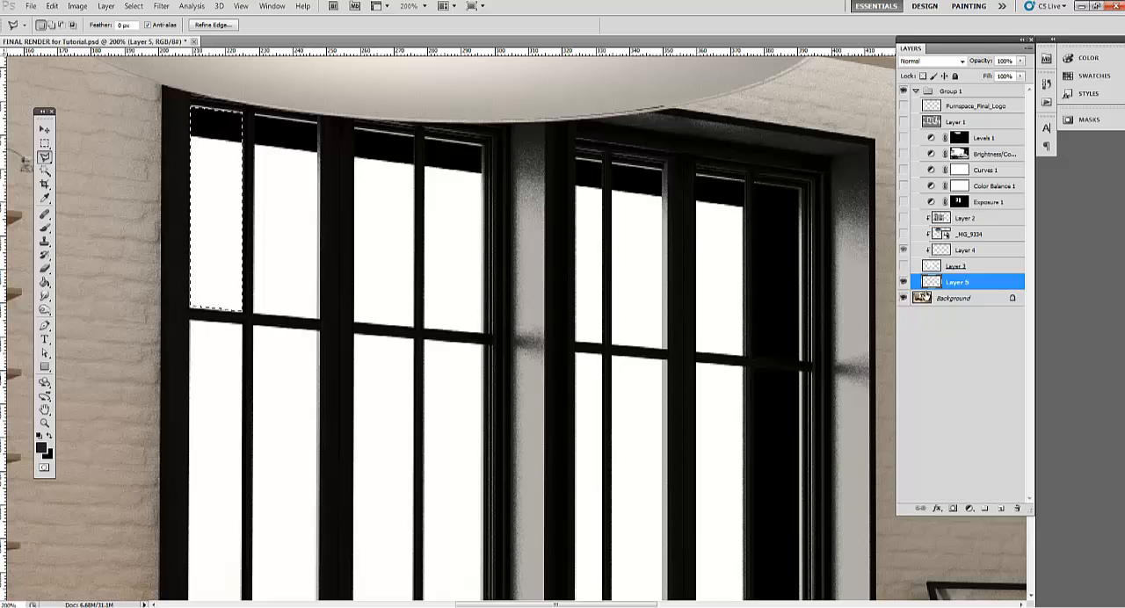
double_click(958, 266)
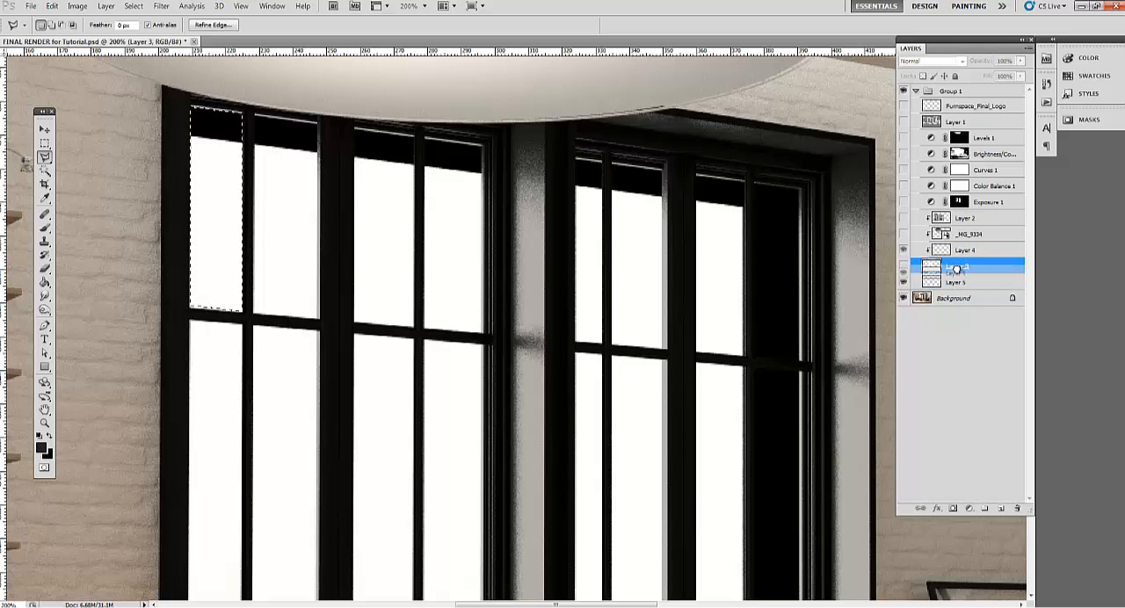
key("Escape")
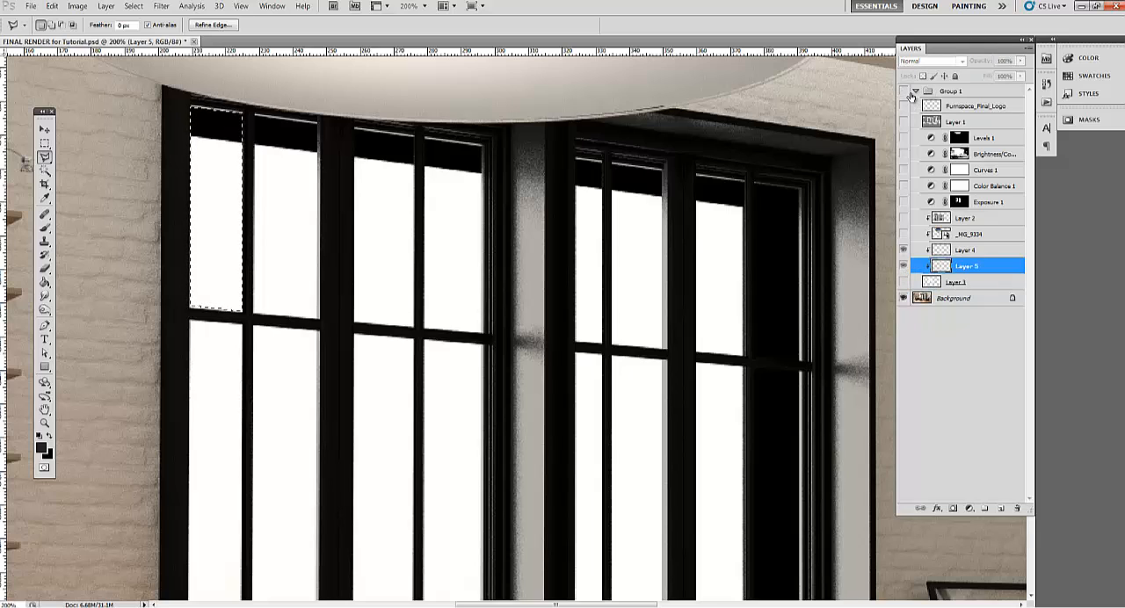
Collapse Group 1 and add a new layer directly above the Background layer
left_click(916, 91)
left_click(958, 105)
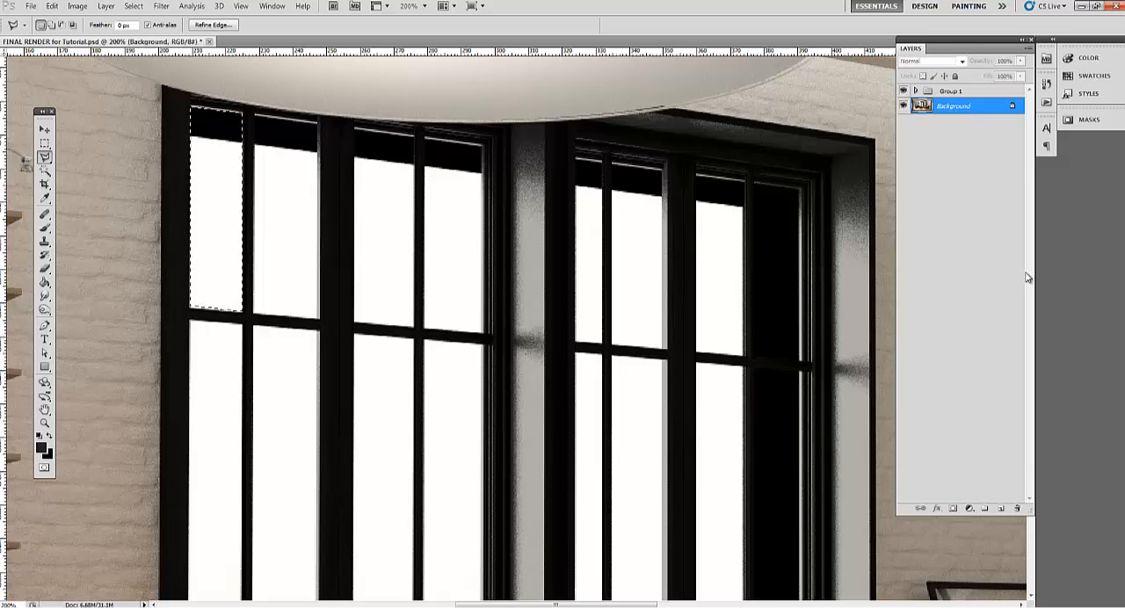
left_click(1002, 509)
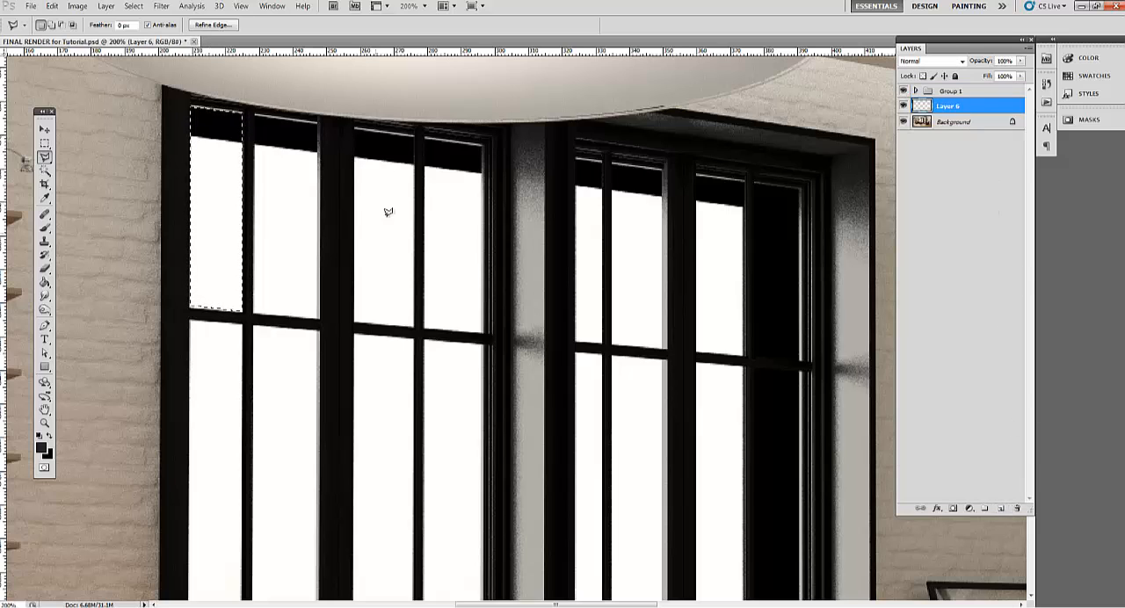
Fill the selected window pane with white on the new layer using the Paint Bucket, and deselect it
key("g")
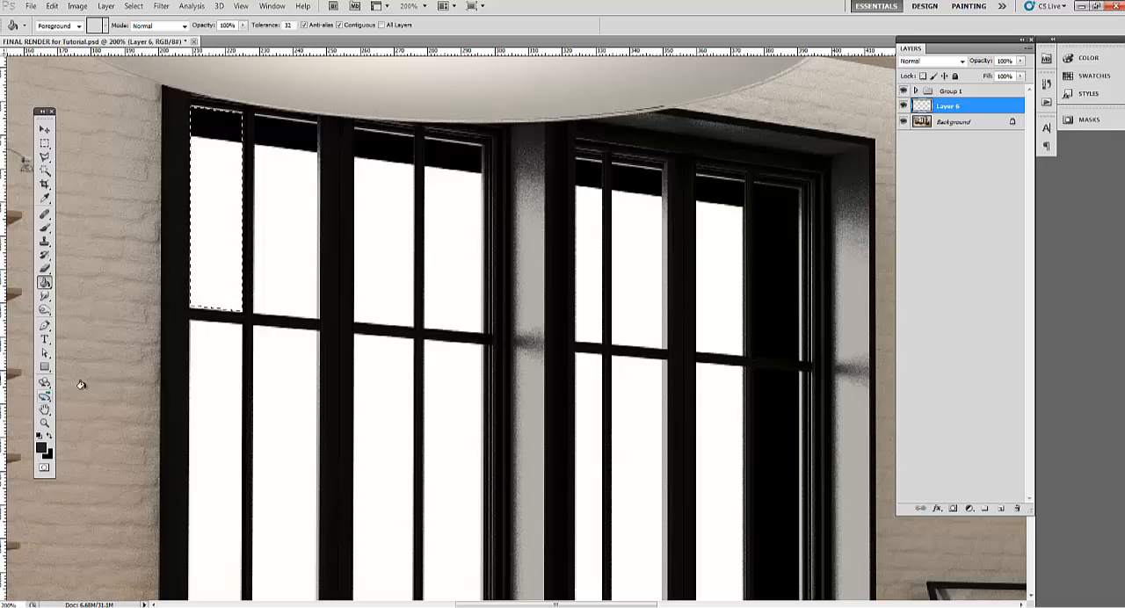
left_click(51, 436)
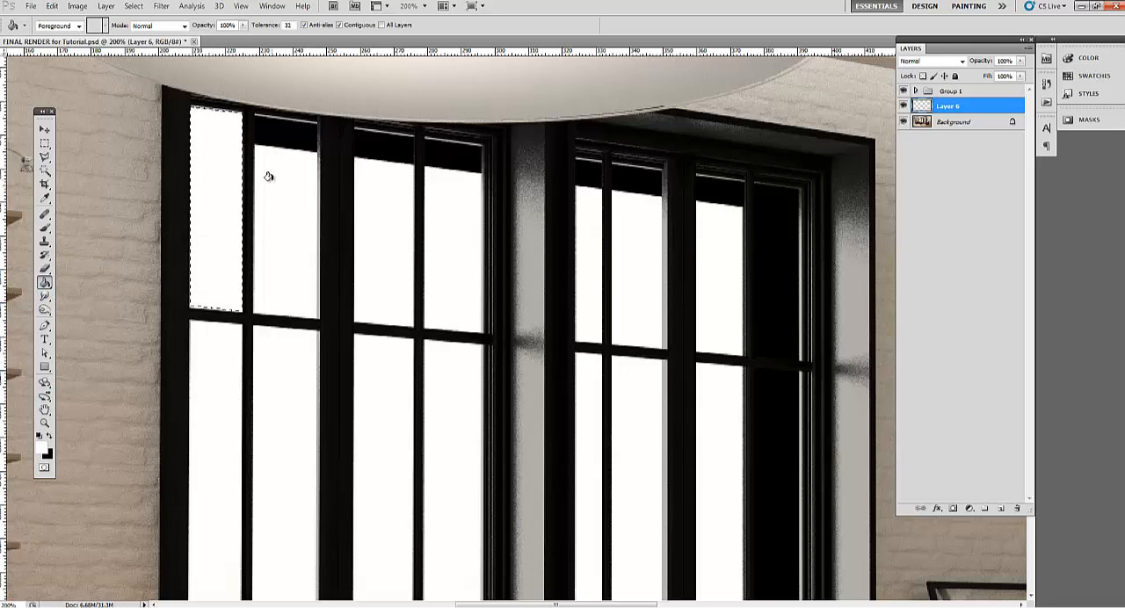
key("m")
key("ctrl+d")
Select the first lower pane of the left-hand window on the Background layer with the Magic Wand
key("z")
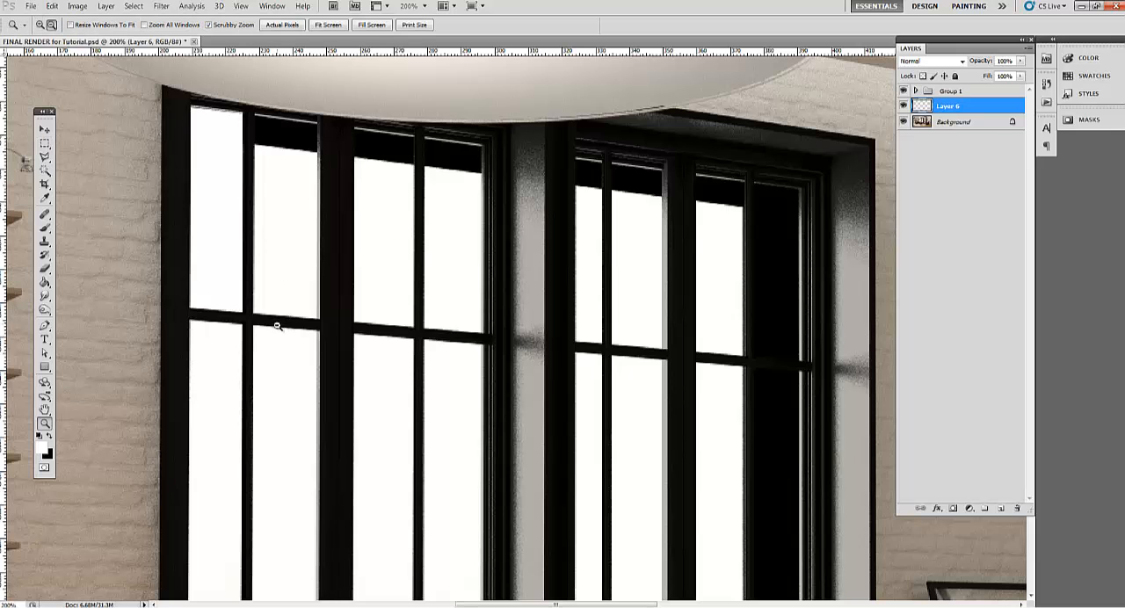
left_click(279, 326, "alt")
left_click_drag(384, 289, 393, 240)
left_click(298, 359)
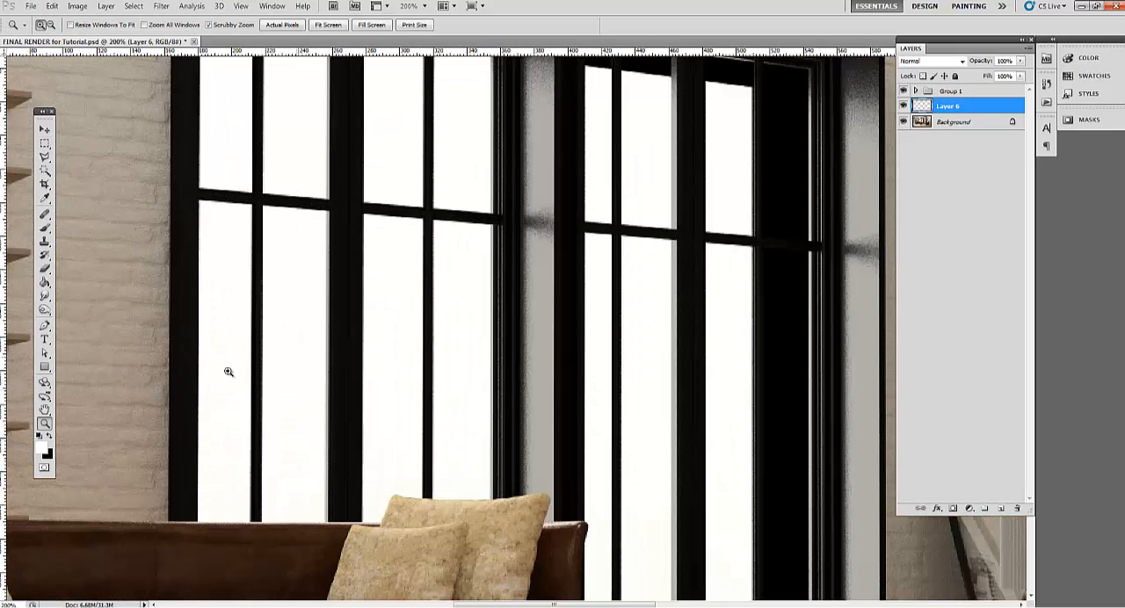
left_click(276, 324, "alt")
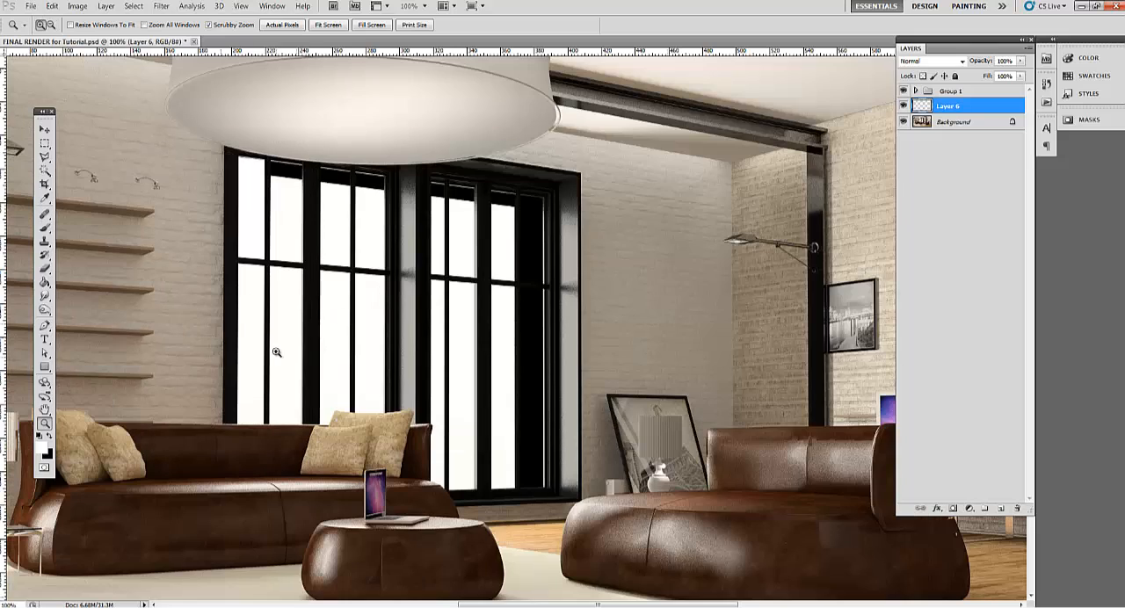
left_click(45, 170)
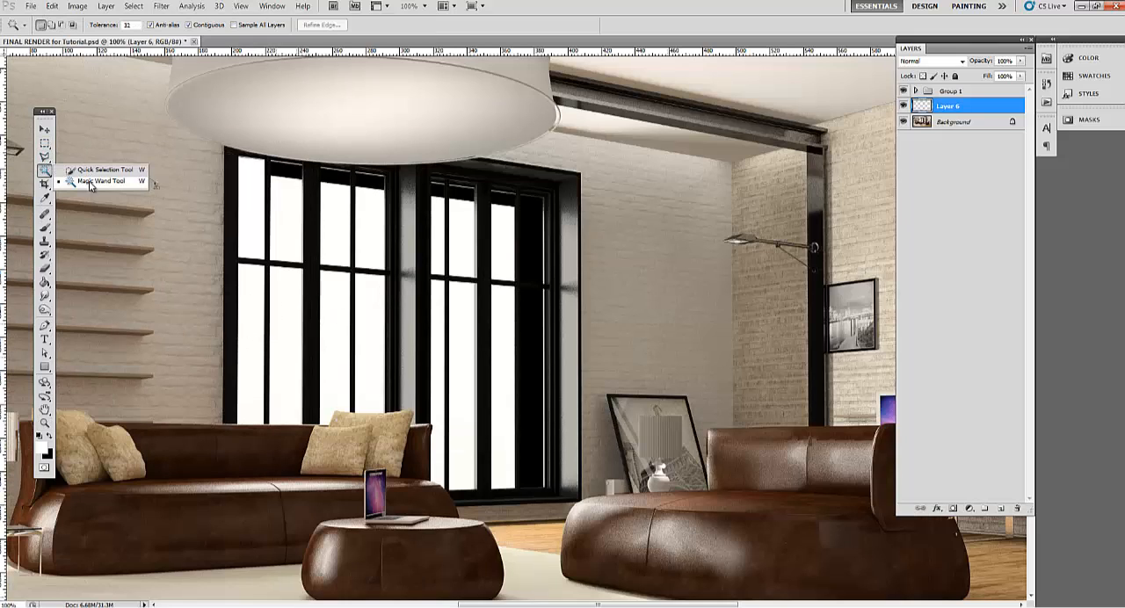
left_click(255, 331)
left_click(962, 121)
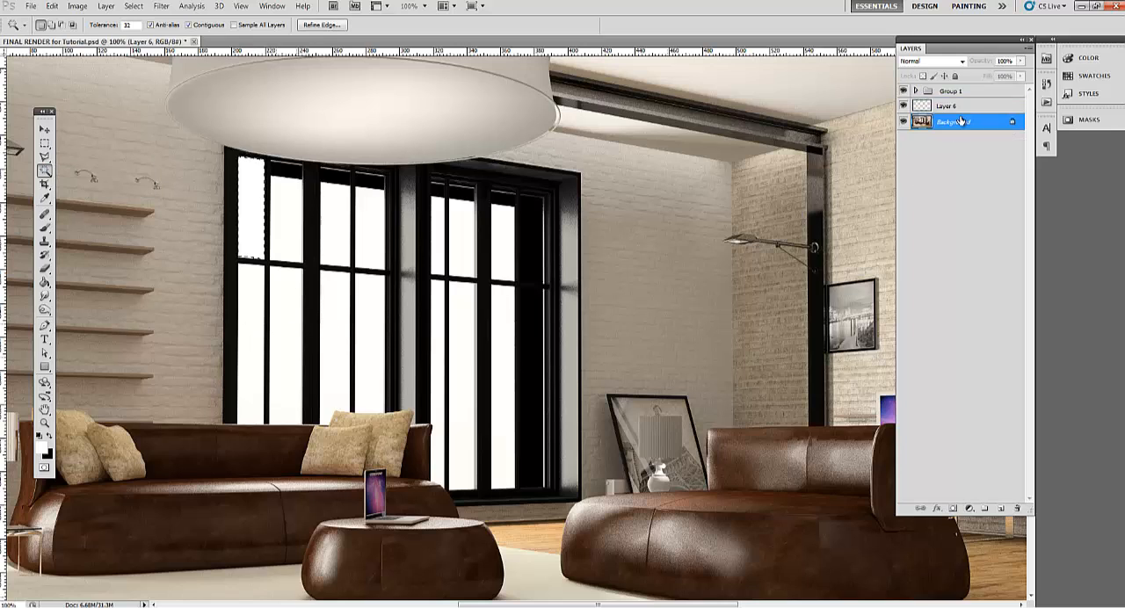
left_click(254, 329)
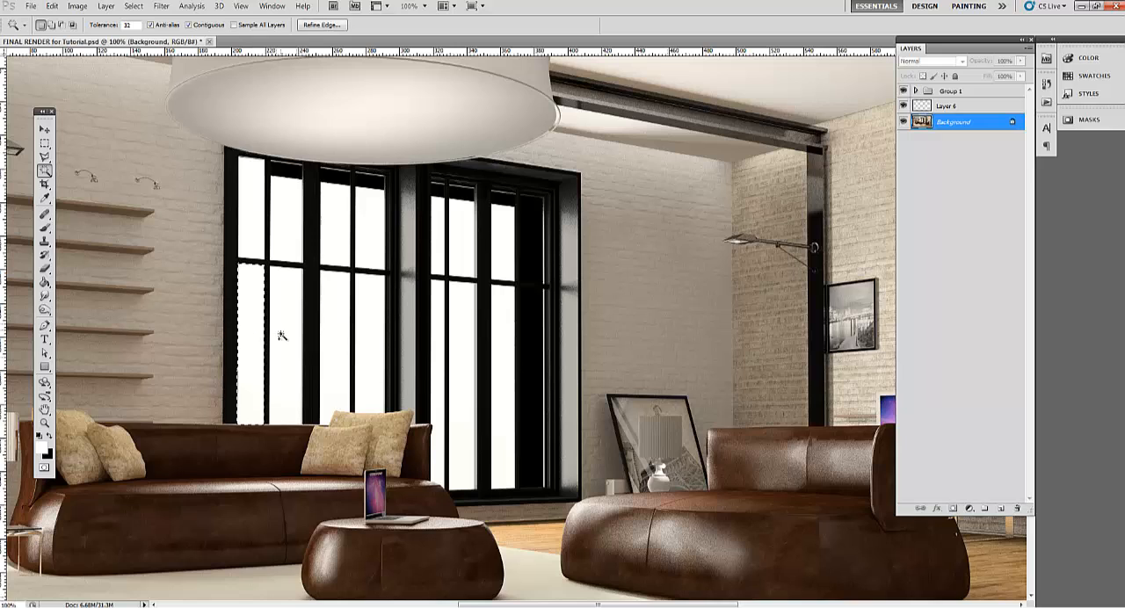
Add the remaining lower panes and the other three upper panes of the left-hand window to the selection
left_click(284, 278, "shift")
left_click(343, 332, "shift")
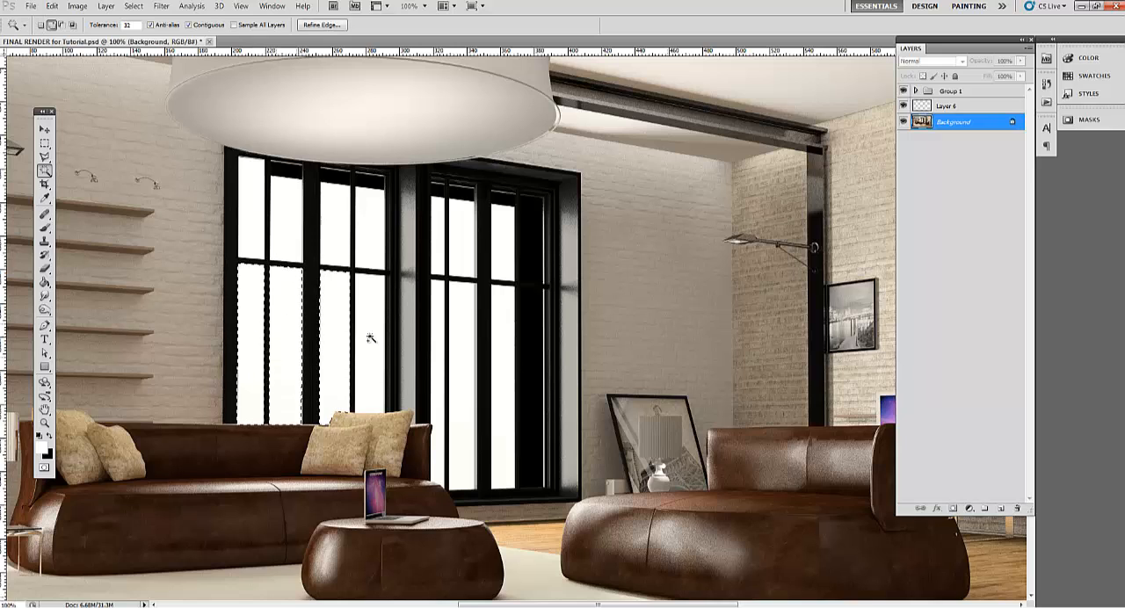
left_click(370, 338, "shift")
left_click(376, 244, "shift")
left_click(344, 233, "shift")
left_click(295, 223, "shift")
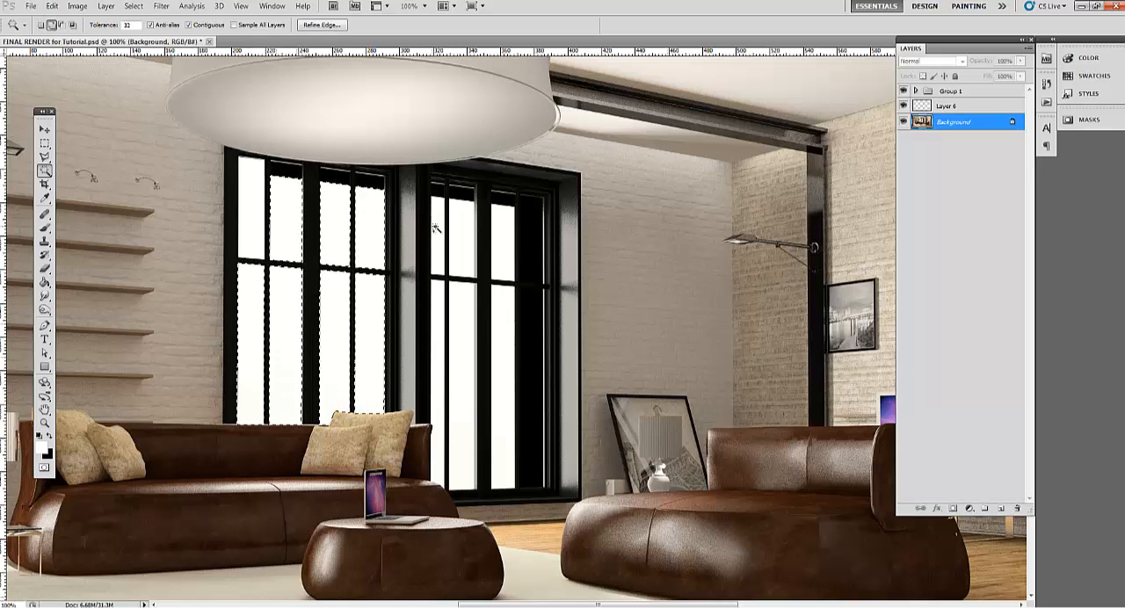
Add the six white panes of the right-hand window to the Magic Wand selection
left_click(436, 228, "shift")
left_click(454, 230, "shift")
left_click(442, 309, "shift")
left_click(464, 318, "shift")
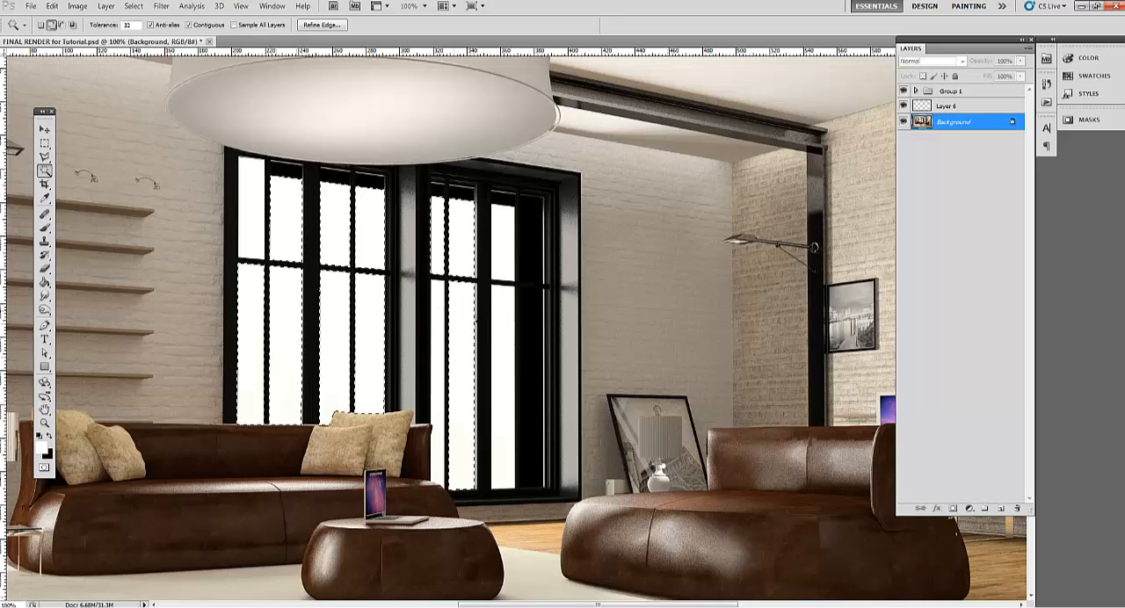
left_click(501, 294, "shift")
left_click(500, 252, "shift")
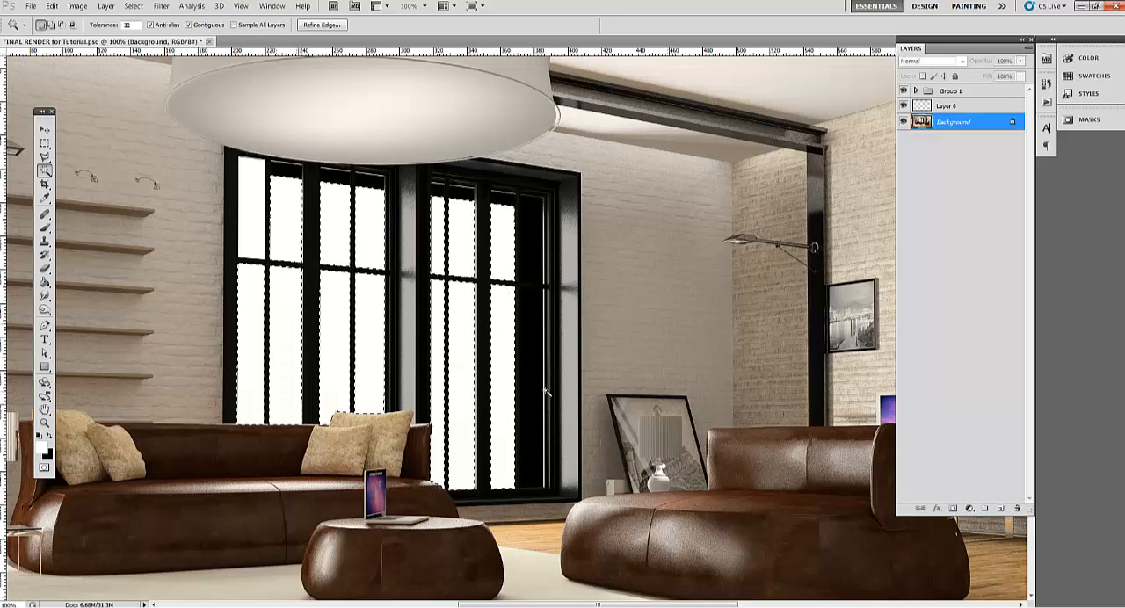
Fill the selected panes with white on Layer 6, deselect them, and compare the render with the layer hidden and shown
left_click(944, 107)
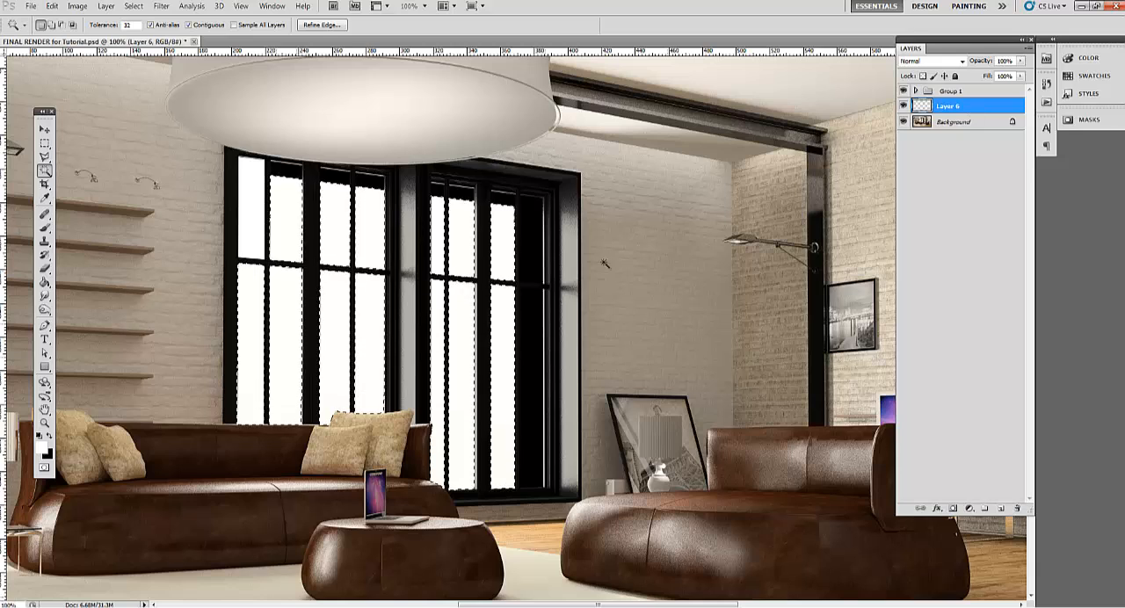
key("m")
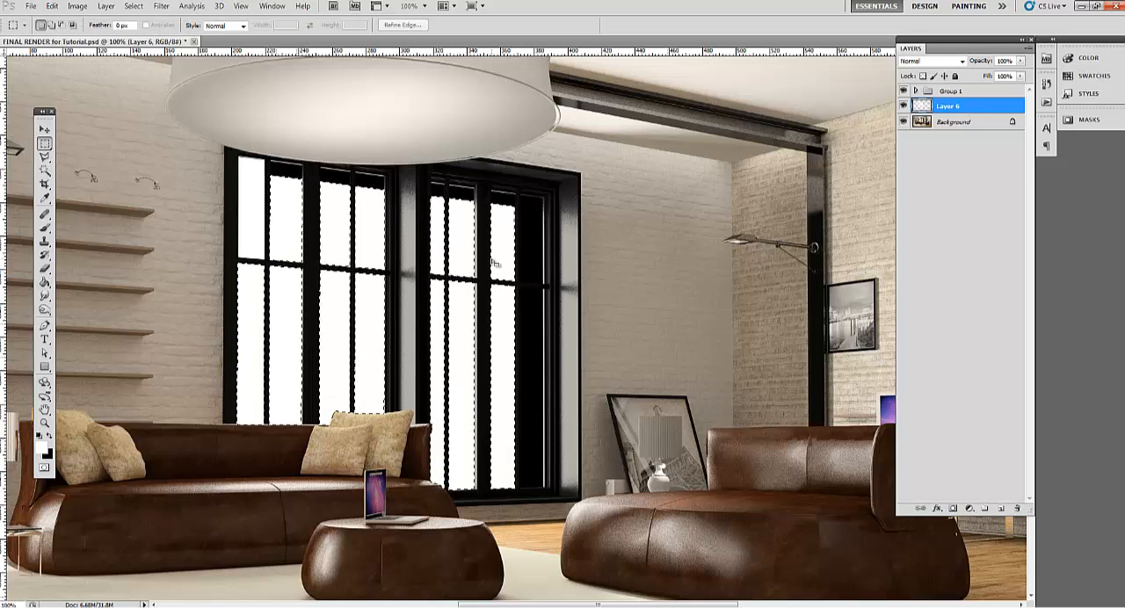
left_click(495, 263)
left_click(904, 107)
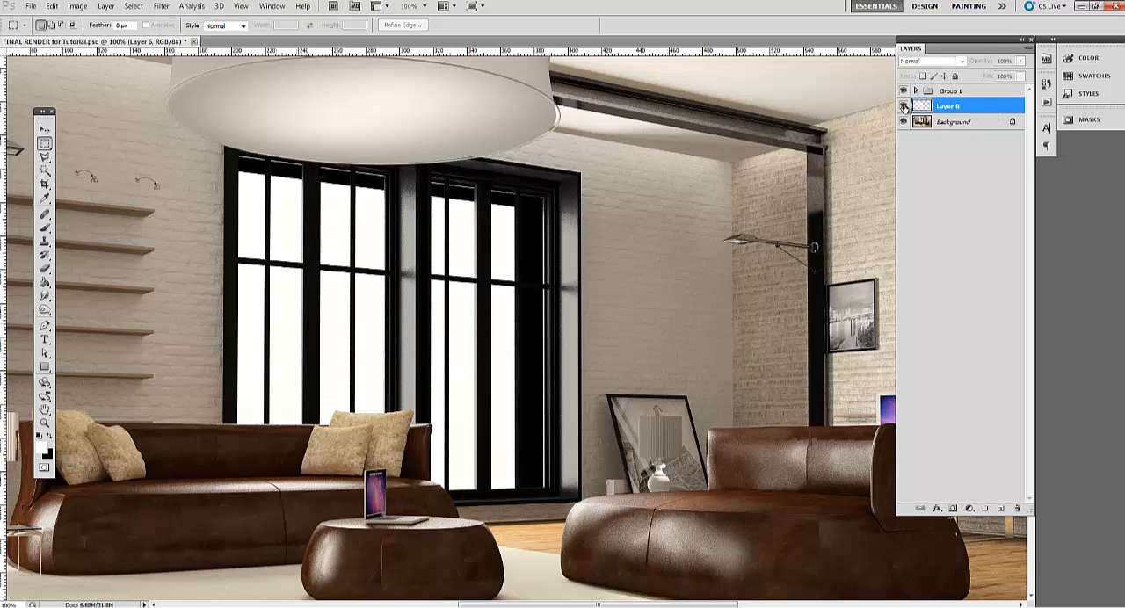
left_click(905, 107)
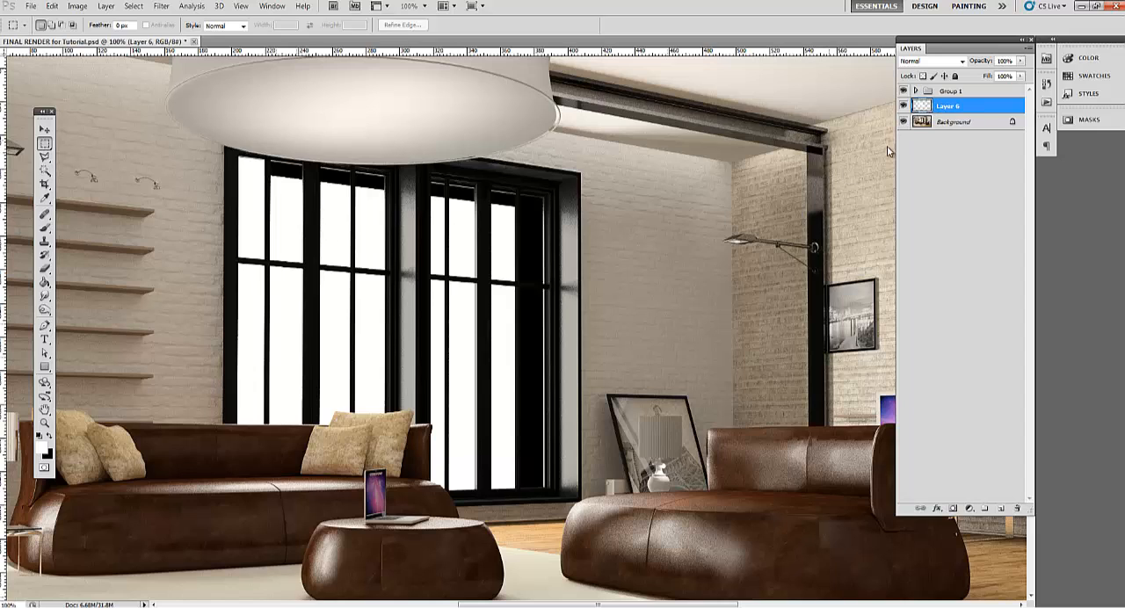
Reselect the white panes of both windows with the Magic Wand, leaving out the left-hand window's first upper pane
left_click(930, 124)
key("w")
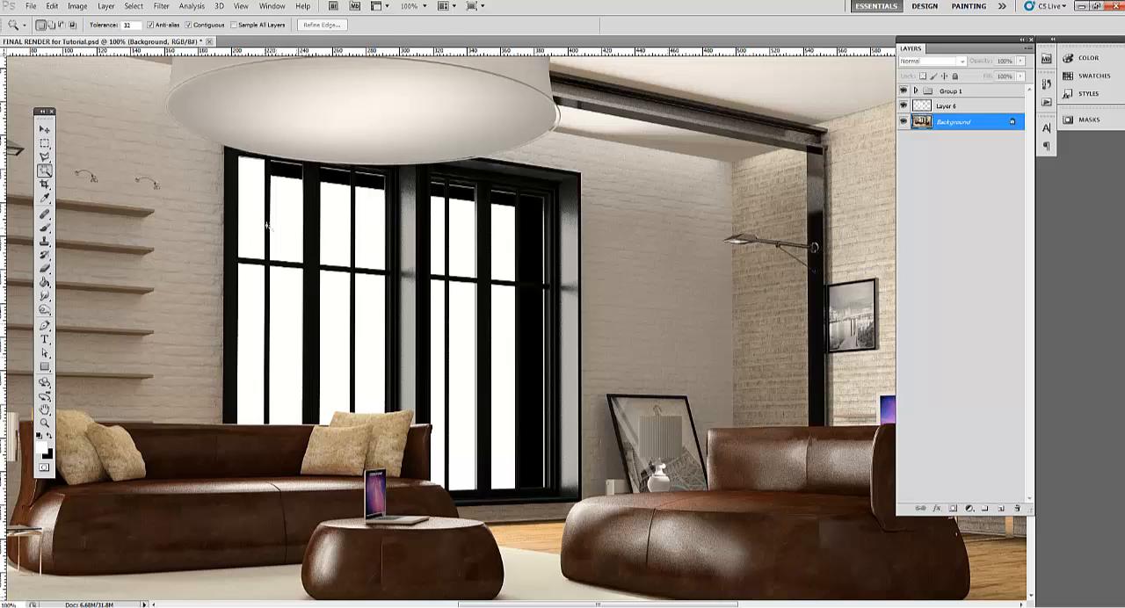
left_click(280, 252)
left_click(252, 327, "ctrl")
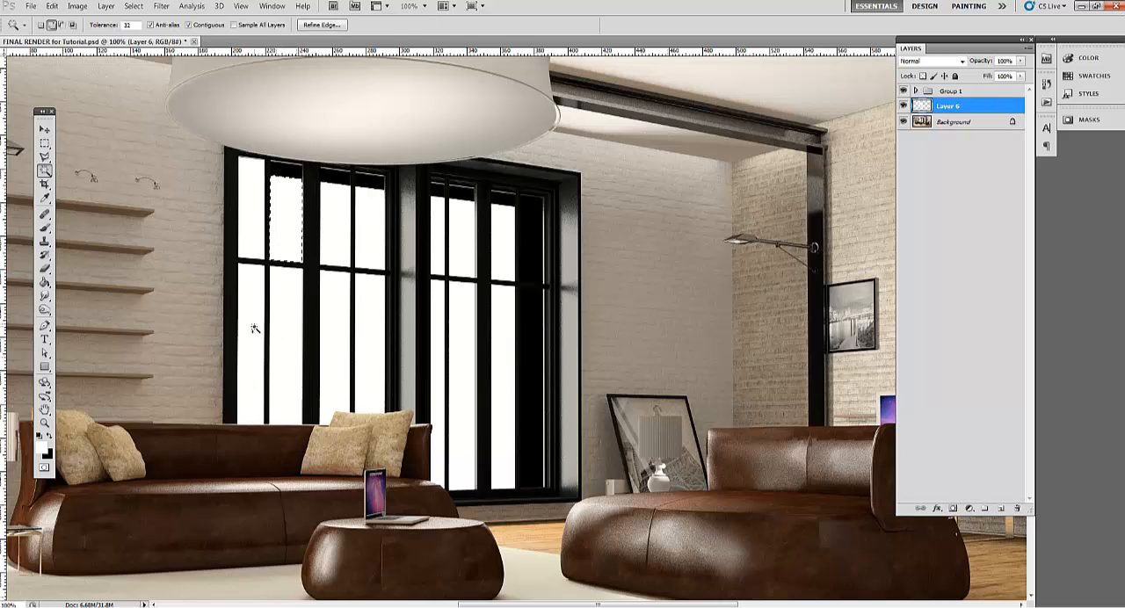
left_click(366, 241)
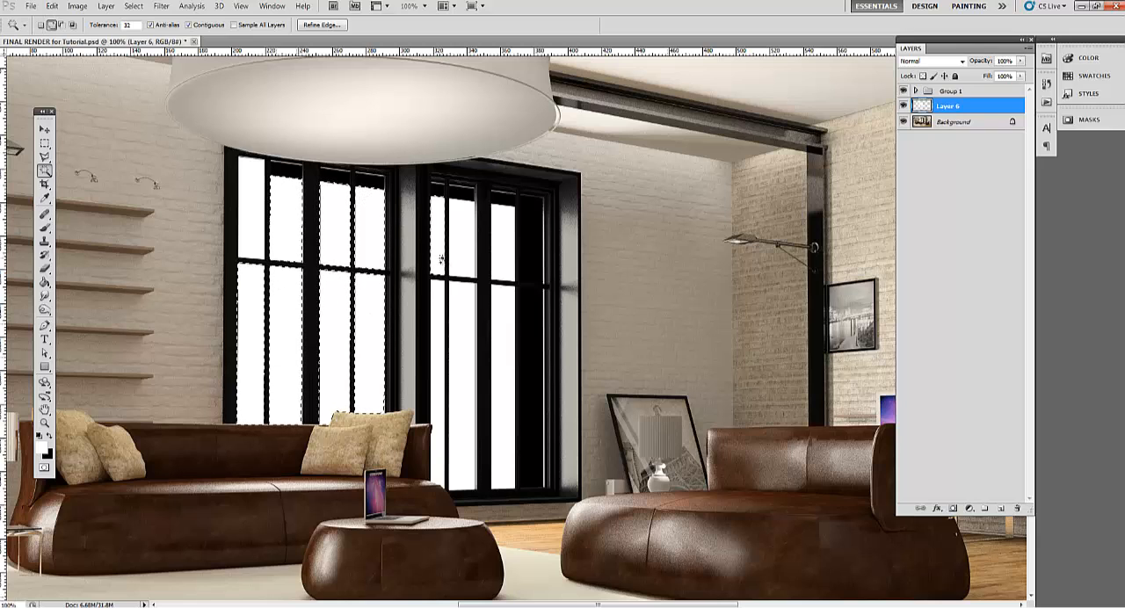
left_click(457, 307, "shift")
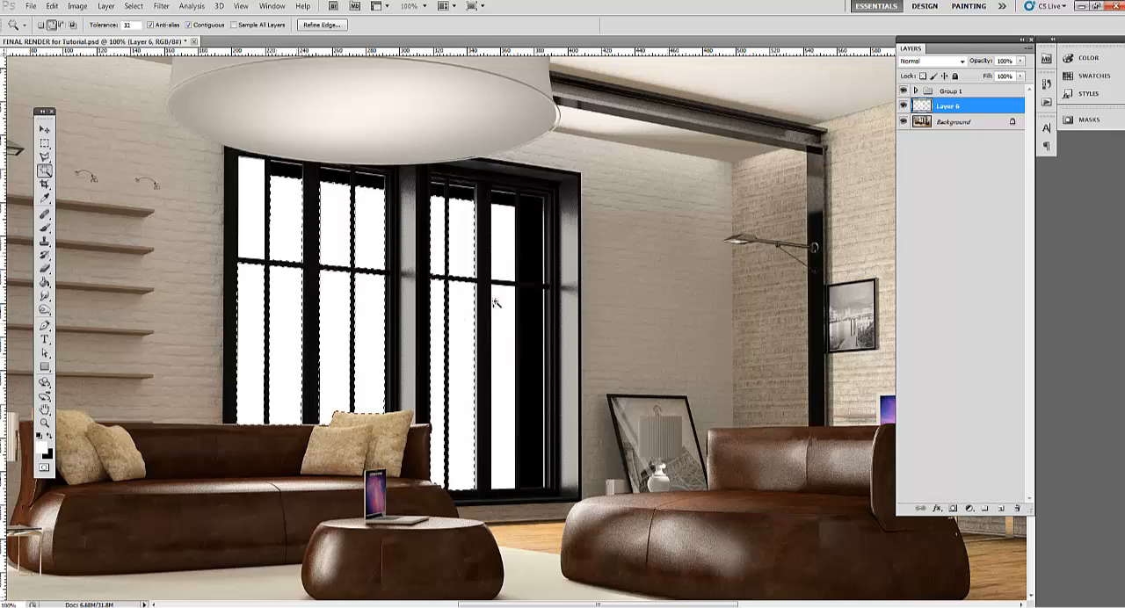
View the filled panes of Layer 6 in isolation, restore the other layers, and hide Layer 6
left_click(904, 105, "alt")
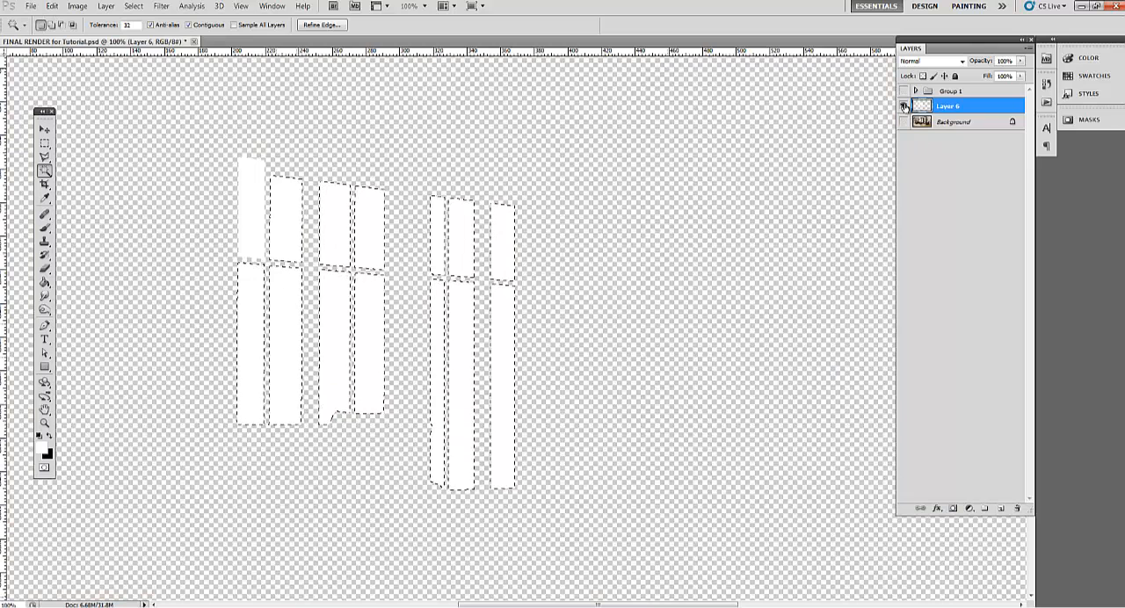
left_click(904, 105, "alt")
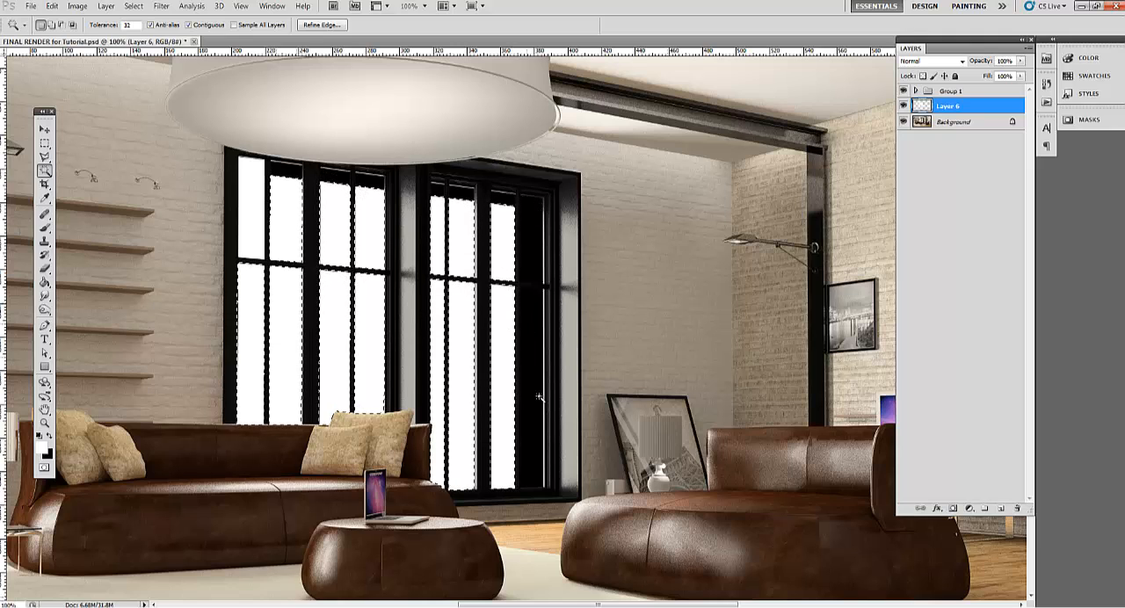
left_click(904, 105)
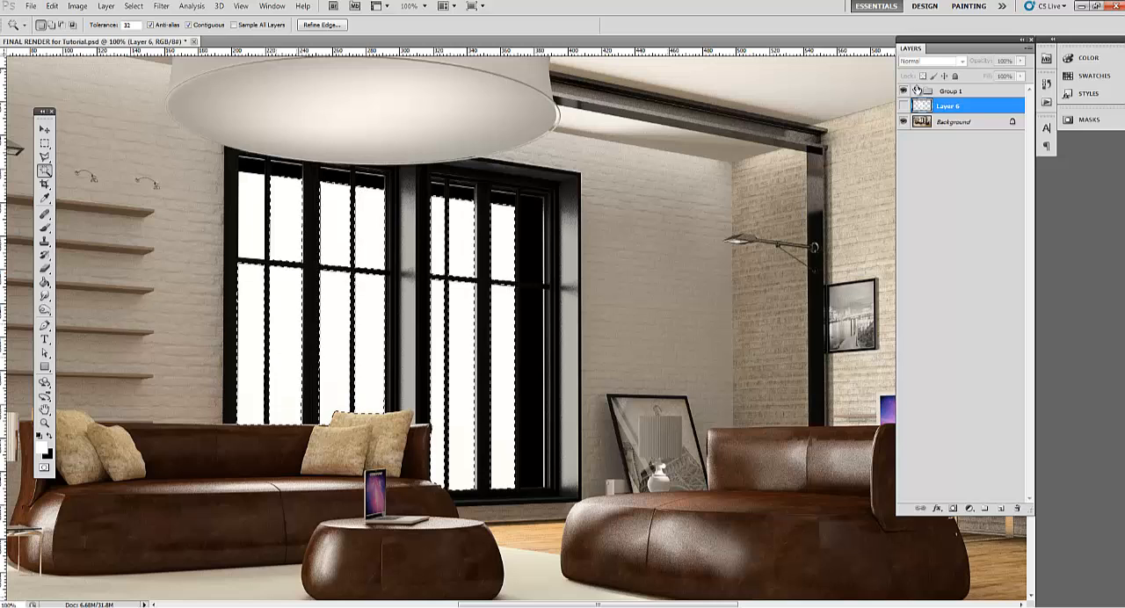
Expand Group 1, make Layer 3 and Layer 6 visible, and clear the pane selection
left_click(920, 90)
left_click(916, 90)
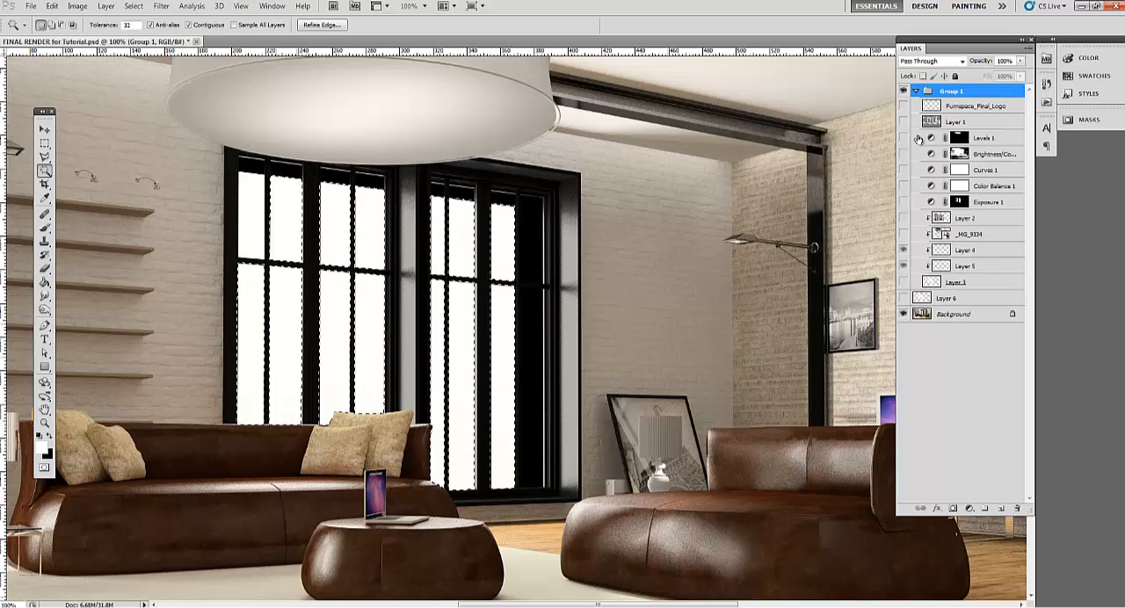
left_click(903, 283)
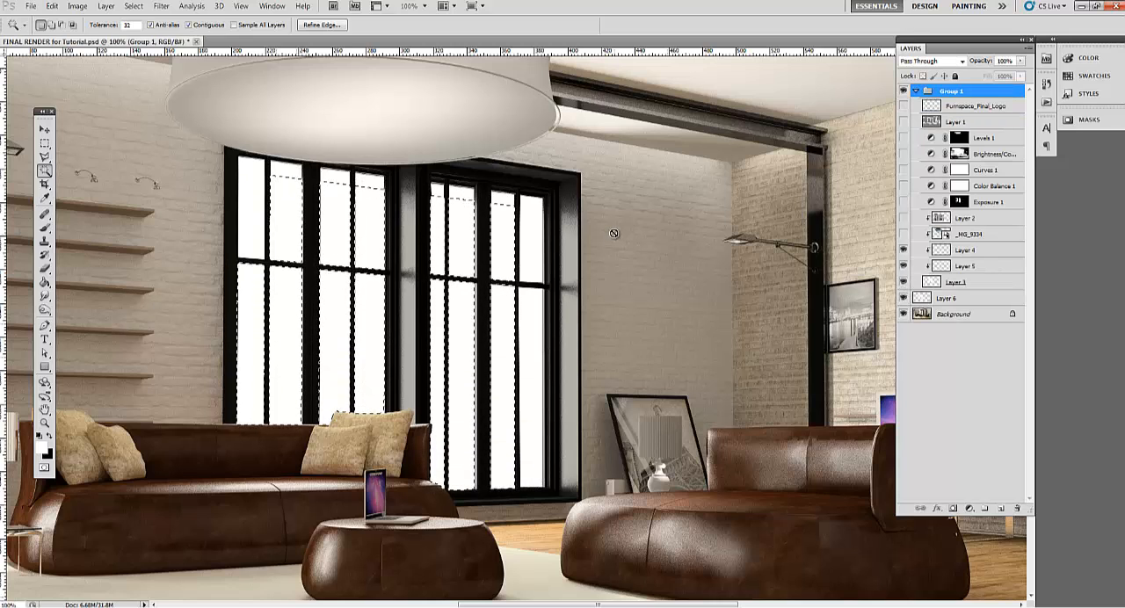
key("m")
key("ctrl+d")
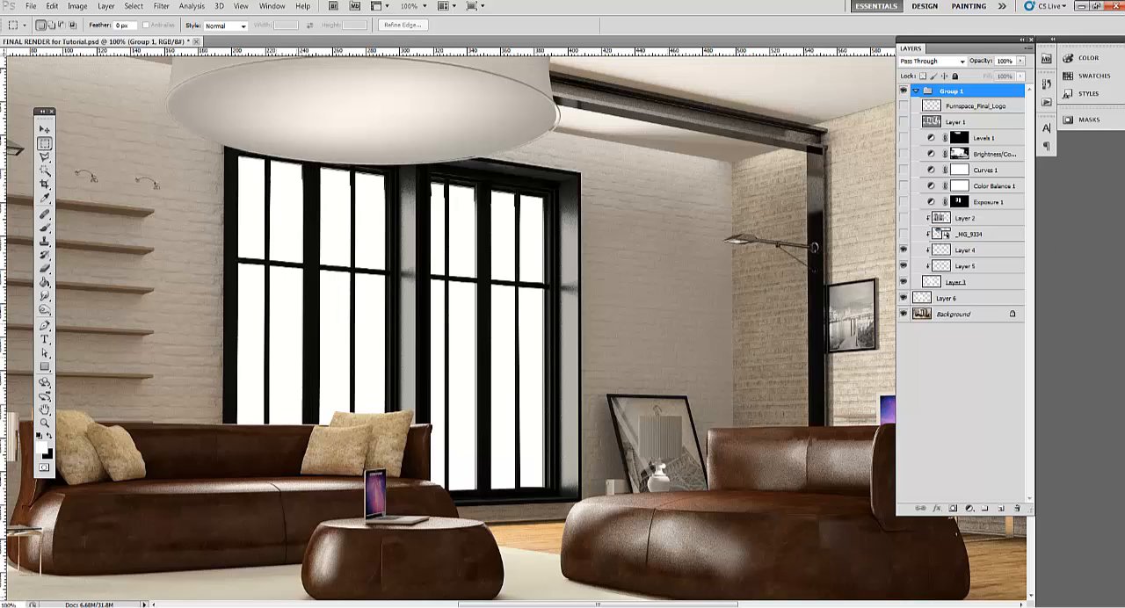
Delete Layer 4 and Layer 5 from Group 1
left_click(976, 266)
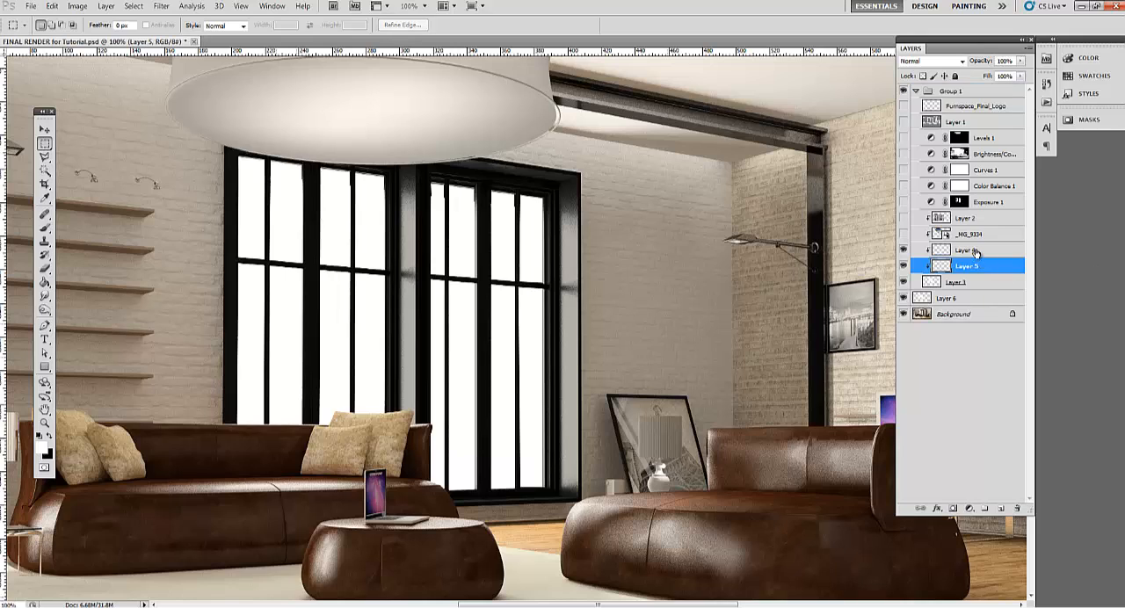
left_click(977, 251, "shift")
key("Delete")
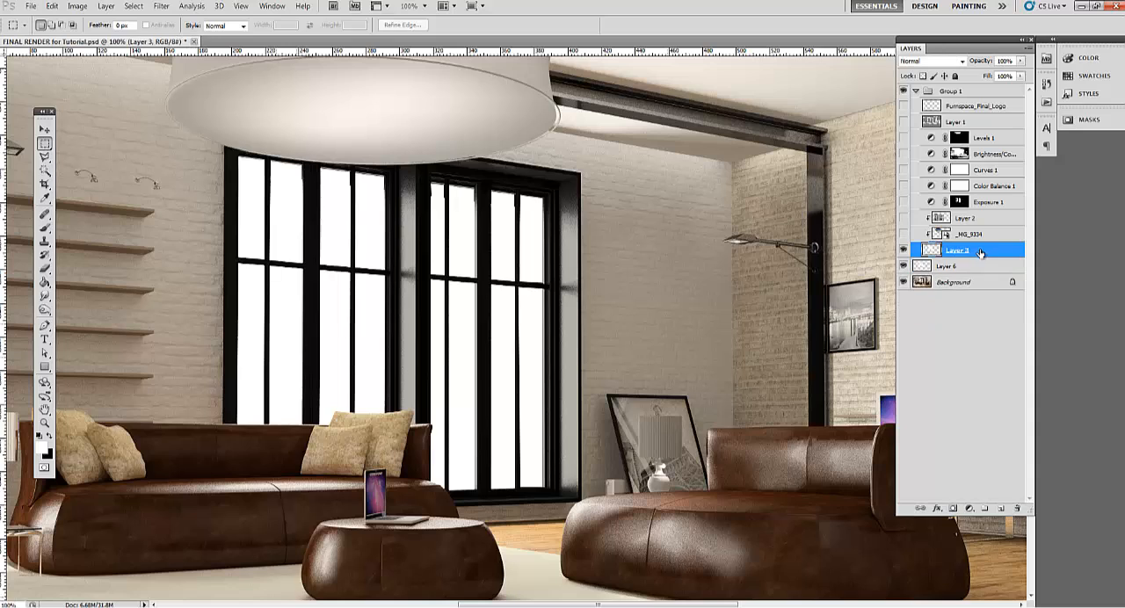
Preview the _MG_9334 and Layer 2 images through the window panes, and hide both layers again
left_click(903, 234)
left_click(903, 234)
left_click(903, 218)
left_click(904, 234)
left_click(903, 234)
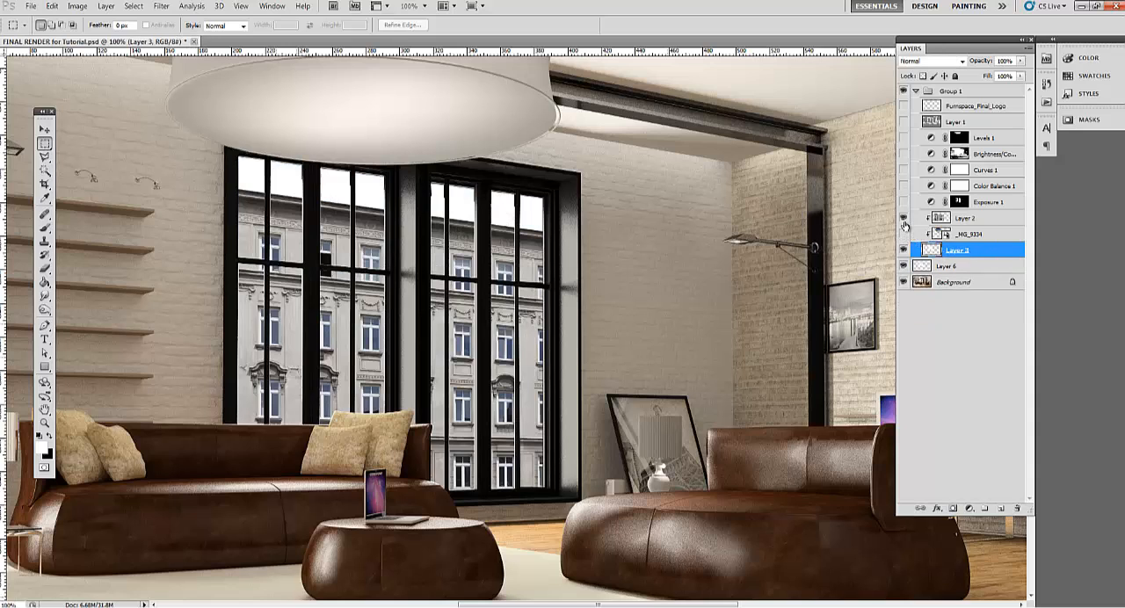
left_click(904, 218)
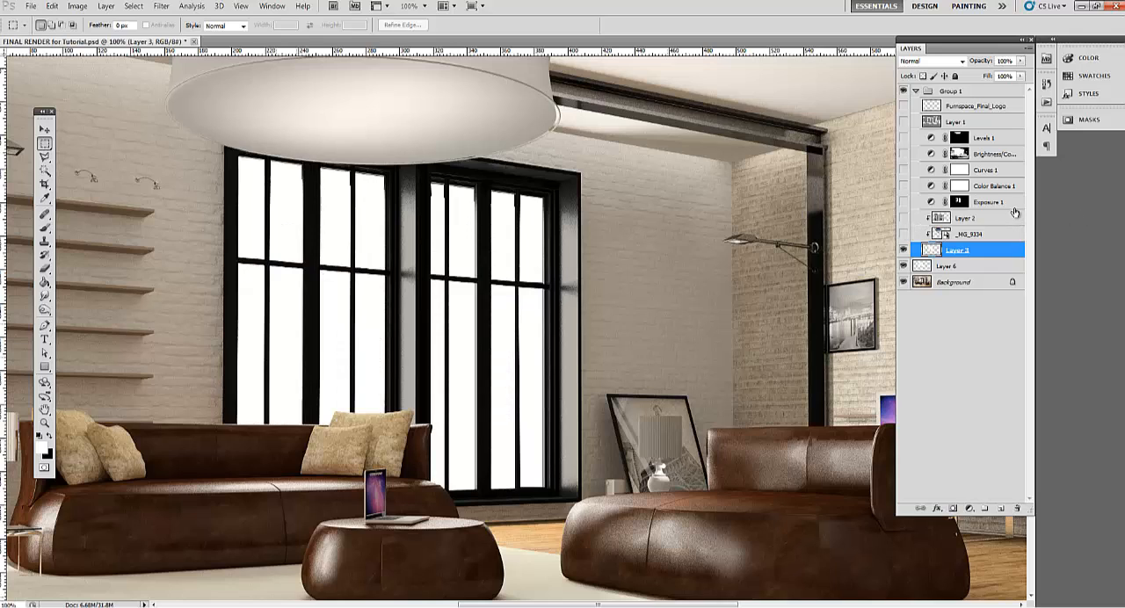
Release _MG_9334 and Layer 2 from the clipping mask, keeping them between Exposure 1 and Layer 3, and deselect the layers
left_click(989, 233)
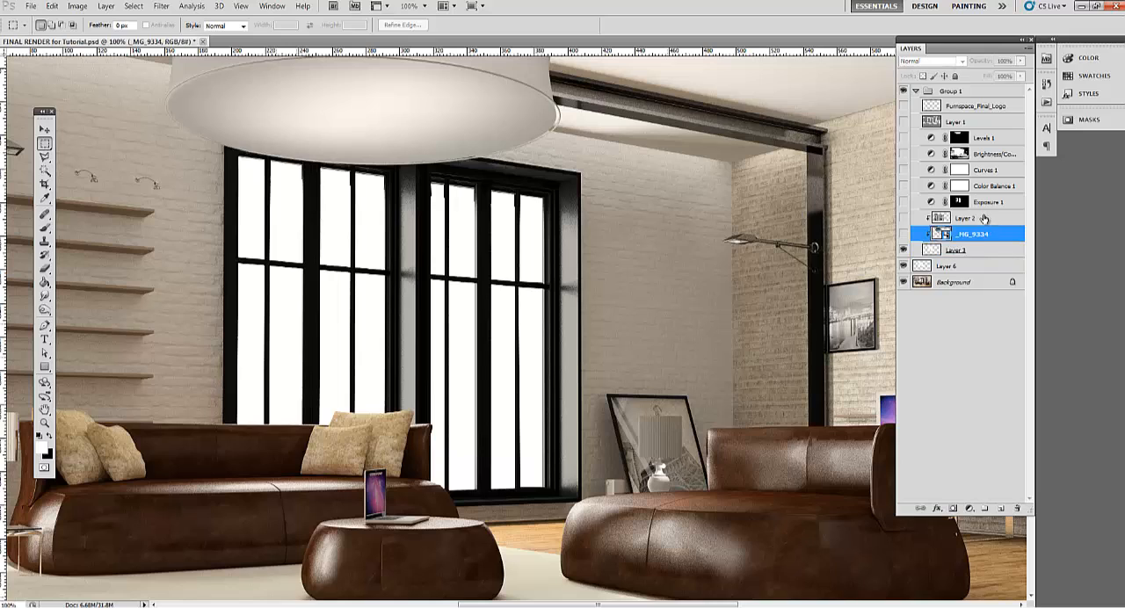
left_click(981, 220, "shift")
key("ctrl+bracketright")
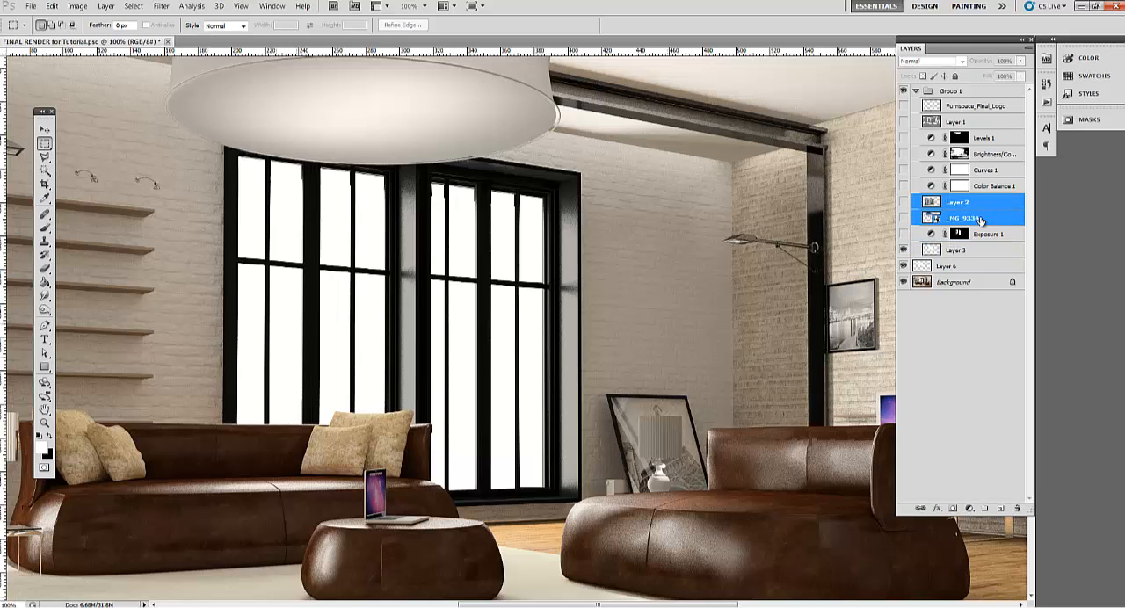
left_click_drag(978, 219, 976, 241)
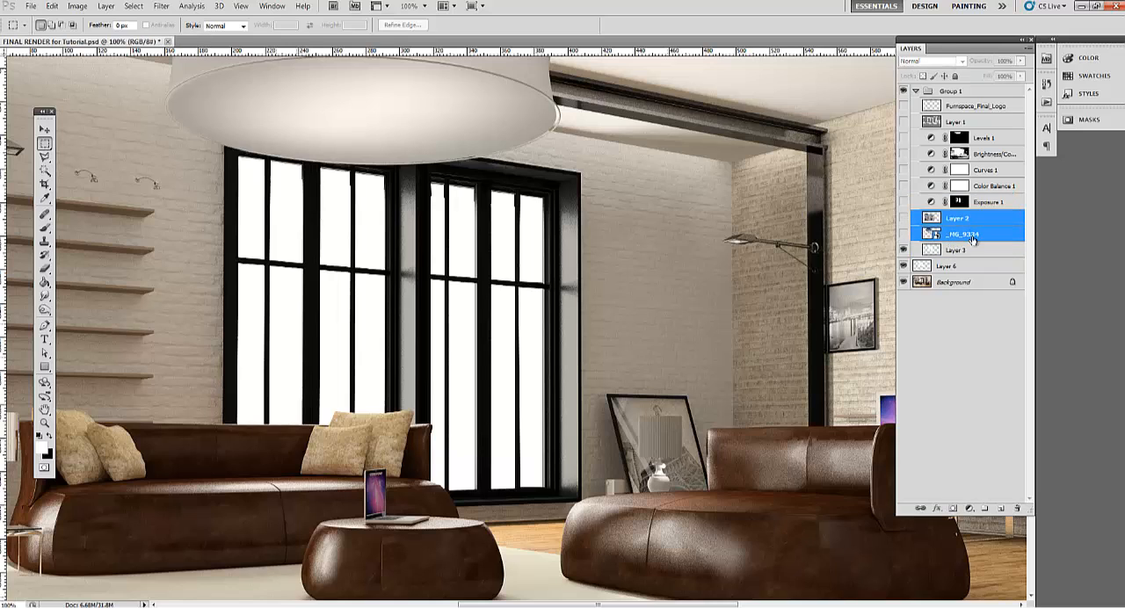
left_click(959, 350)
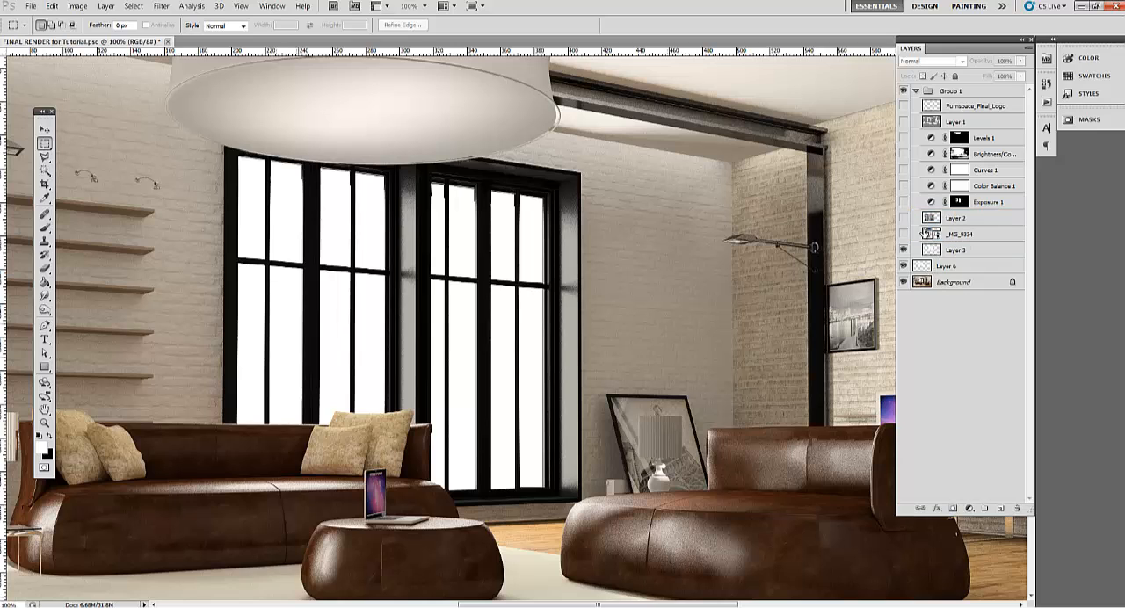
Show Layer 2 and _MG_9334 unclipped, load Layer 3's pane outlines as a selection over them, and deselect
left_click(904, 218)
left_click(903, 234)
left_click(904, 234)
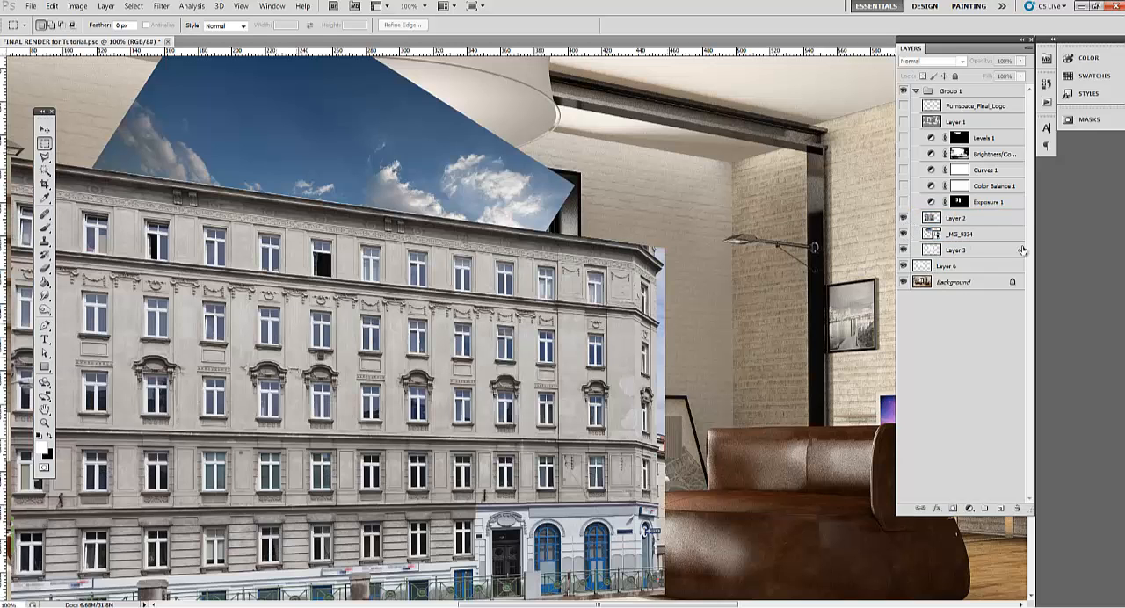
left_click(934, 250, "ctrl")
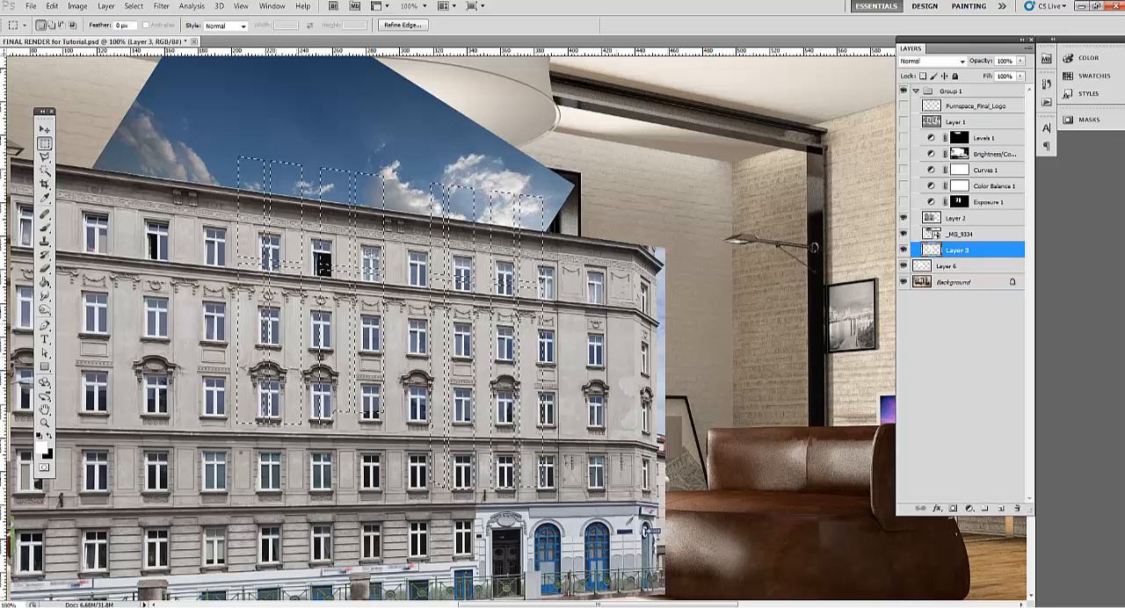
key("ctrl+d")
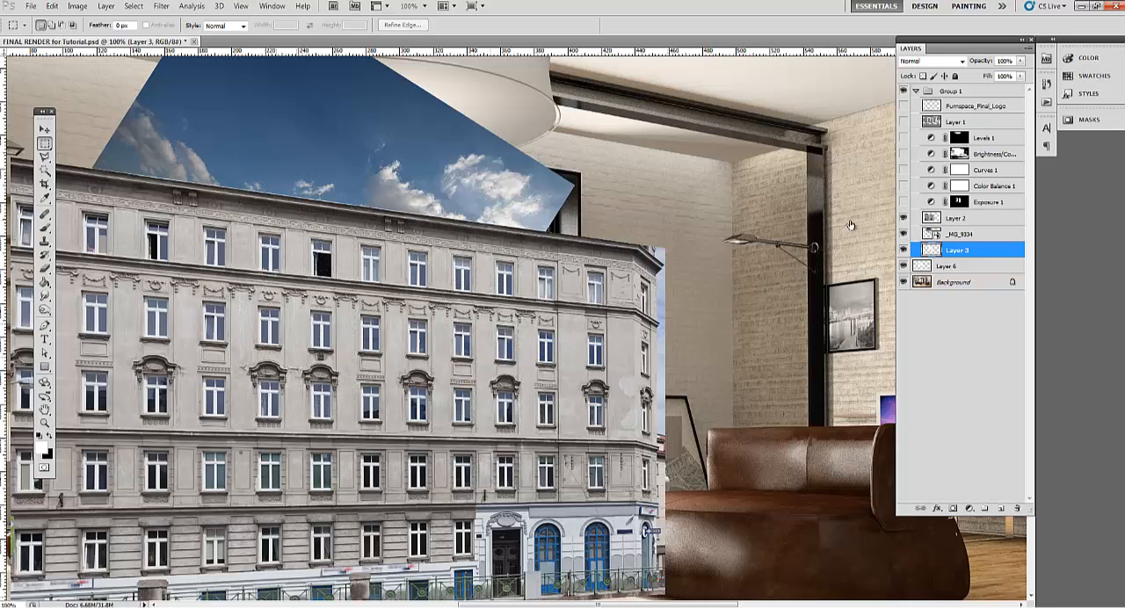
Hide _MG_9334, place the visible Layer 2 directly above Layer 3, and clip it to Layer 3's pane shapes
left_click(906, 234)
left_click(904, 217)
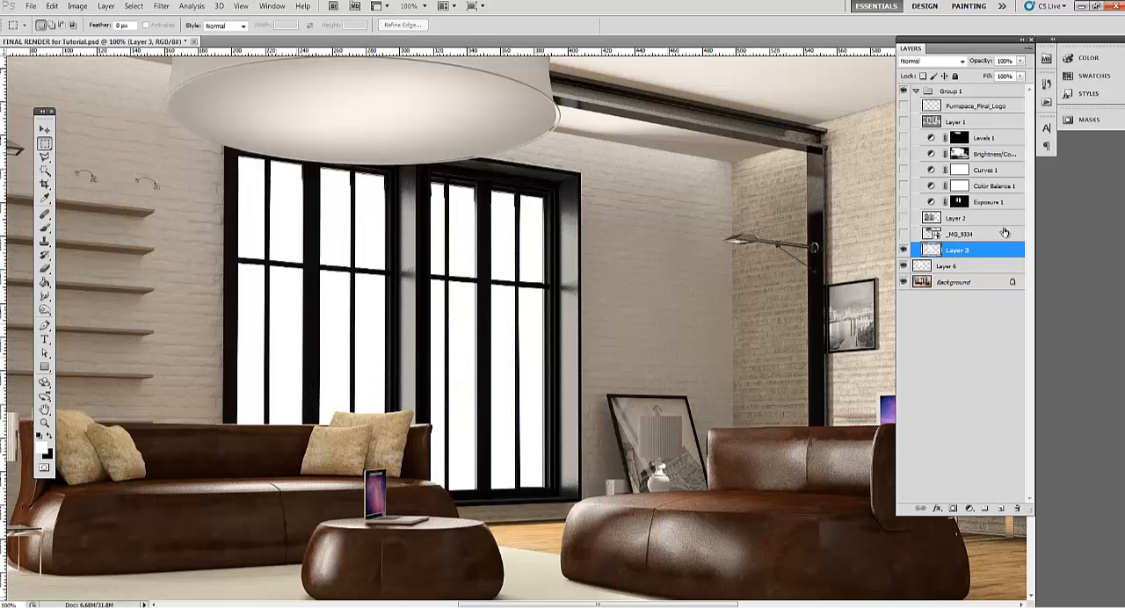
left_click(903, 218)
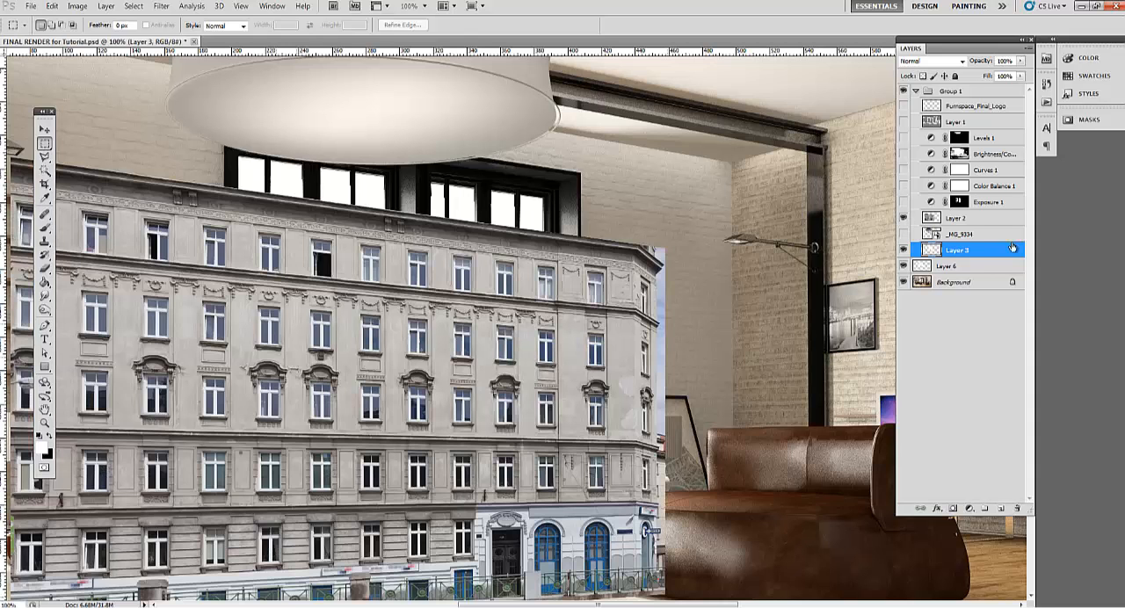
left_click_drag(967, 251, 965, 238)
right_click(965, 238)
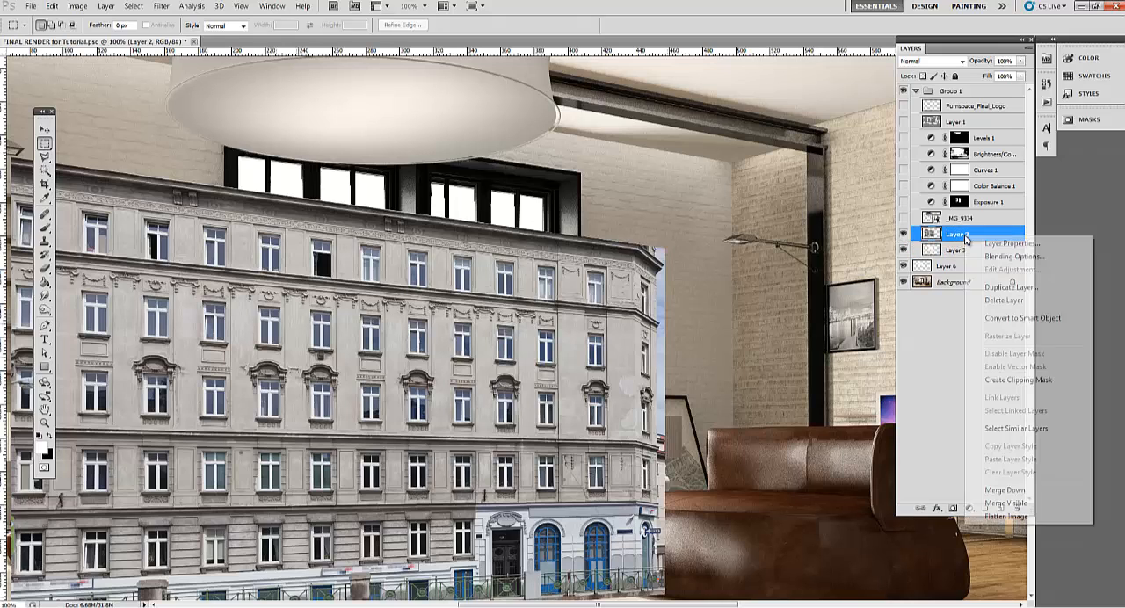
left_click(1029, 381)
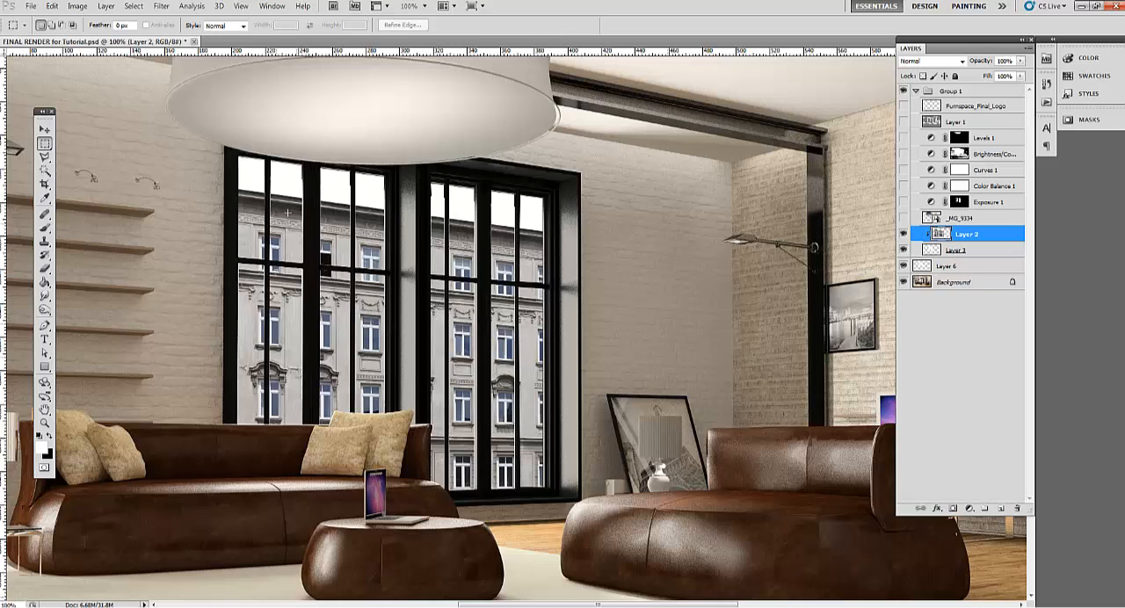
Check Layer 3's pane outlines as a selection, deselect, and show _MG_9334 clipped between Layer 2 and Layer 3
left_click(933, 252, "ctrl")
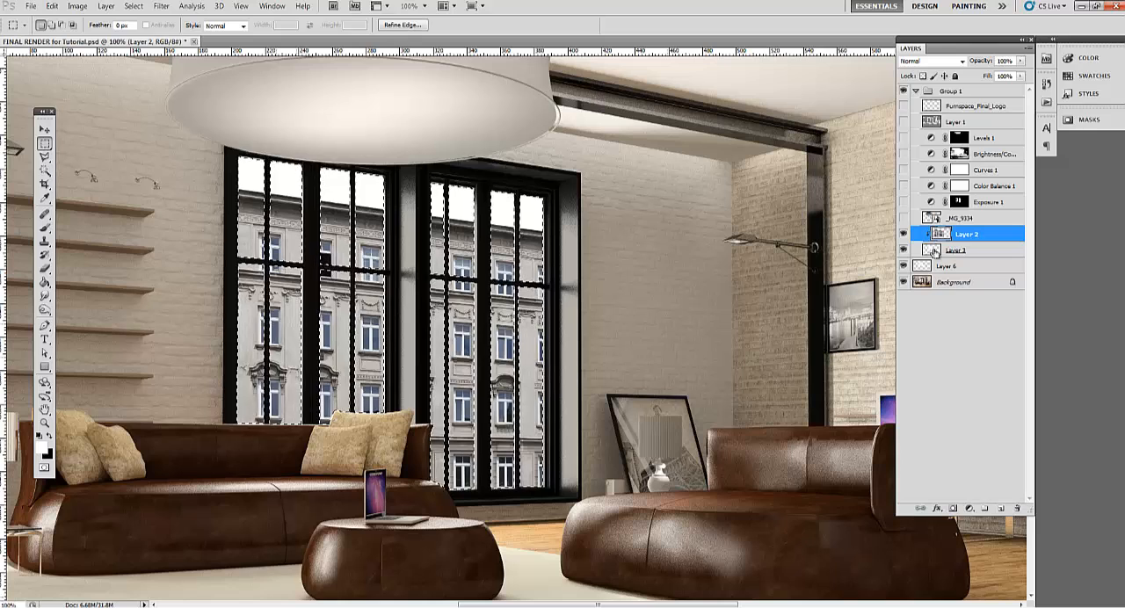
key("ctrl+d")
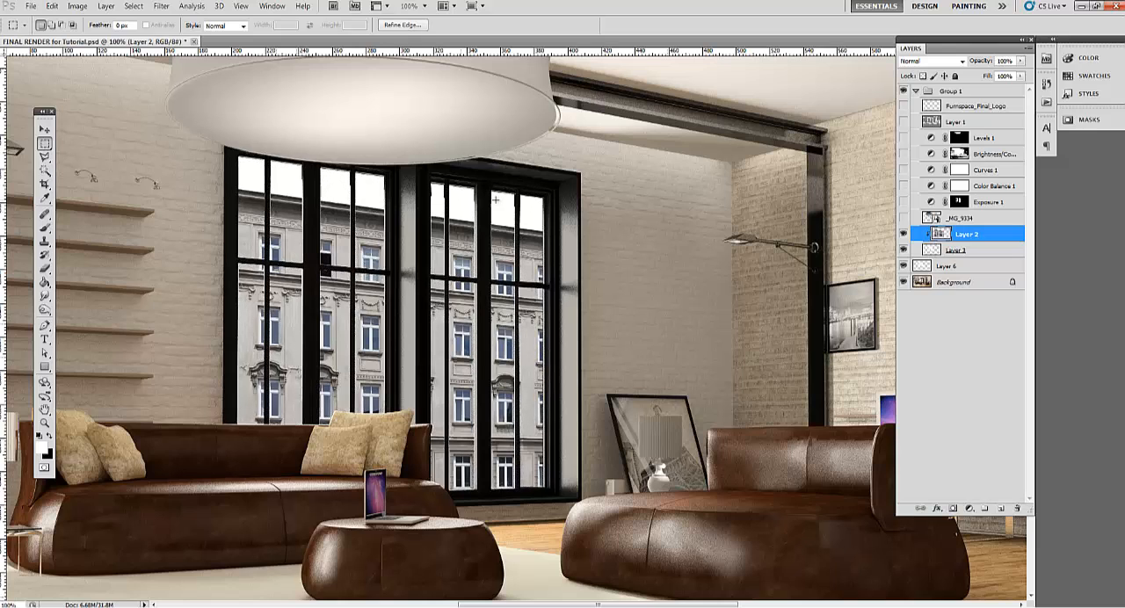
left_click(904, 218)
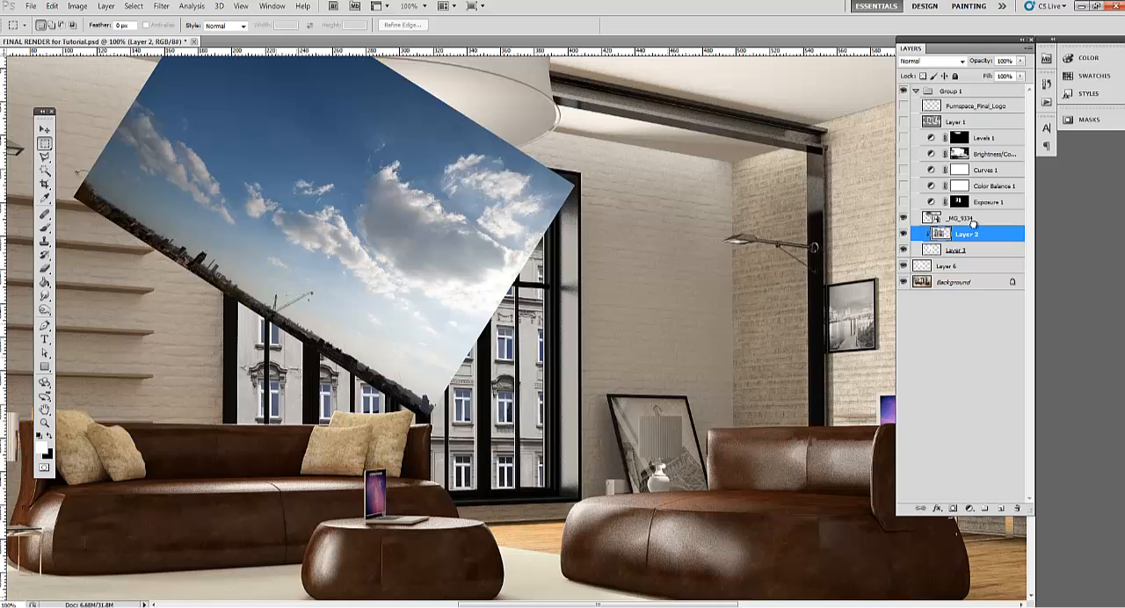
left_click_drag(971, 220, 986, 247)
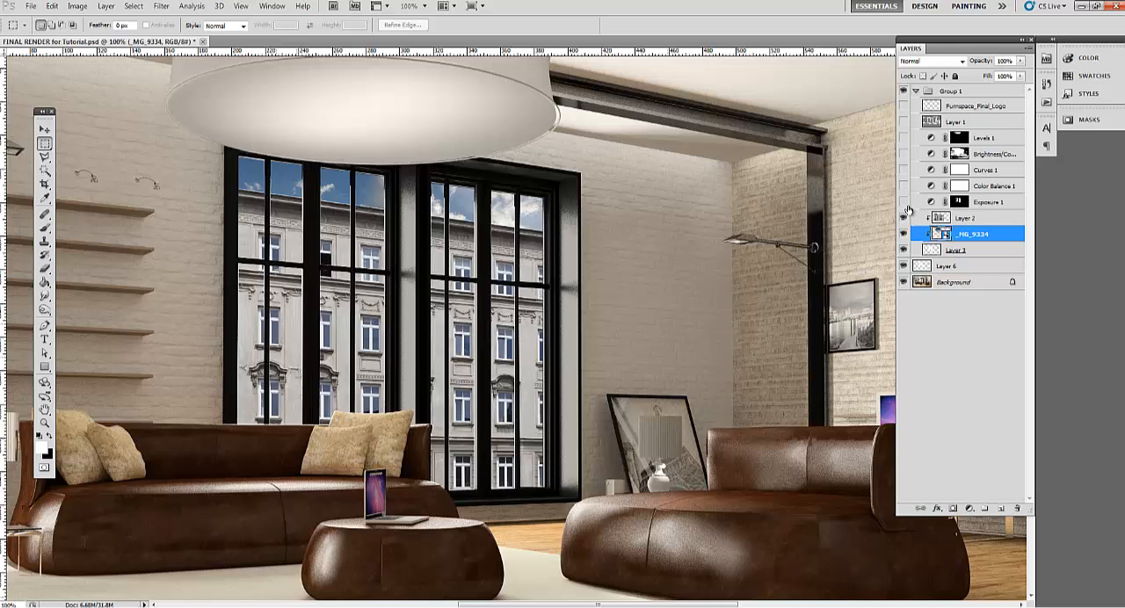
Compare the window view with and without Exposure 1, and delete that adjustment layer
left_click(904, 203)
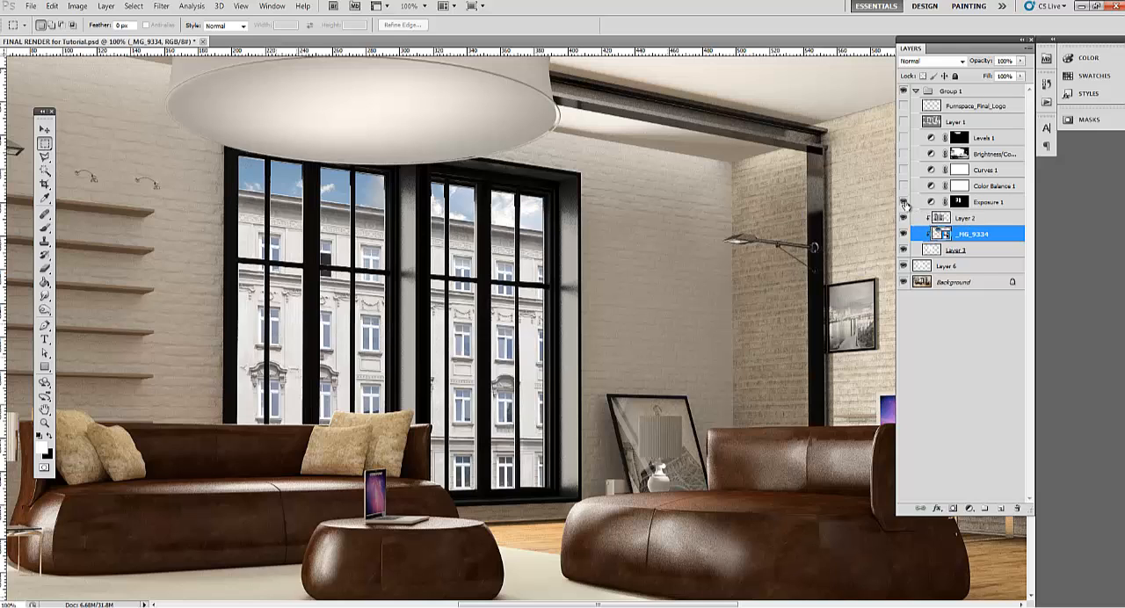
left_click(905, 204)
left_click(904, 203)
left_click(904, 203)
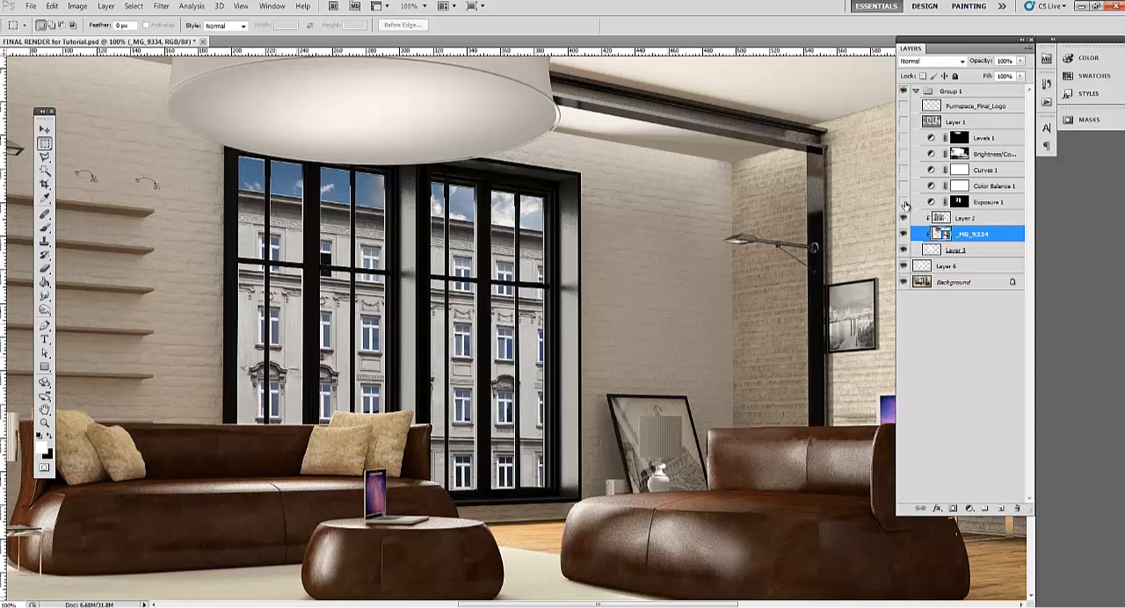
left_click(904, 203)
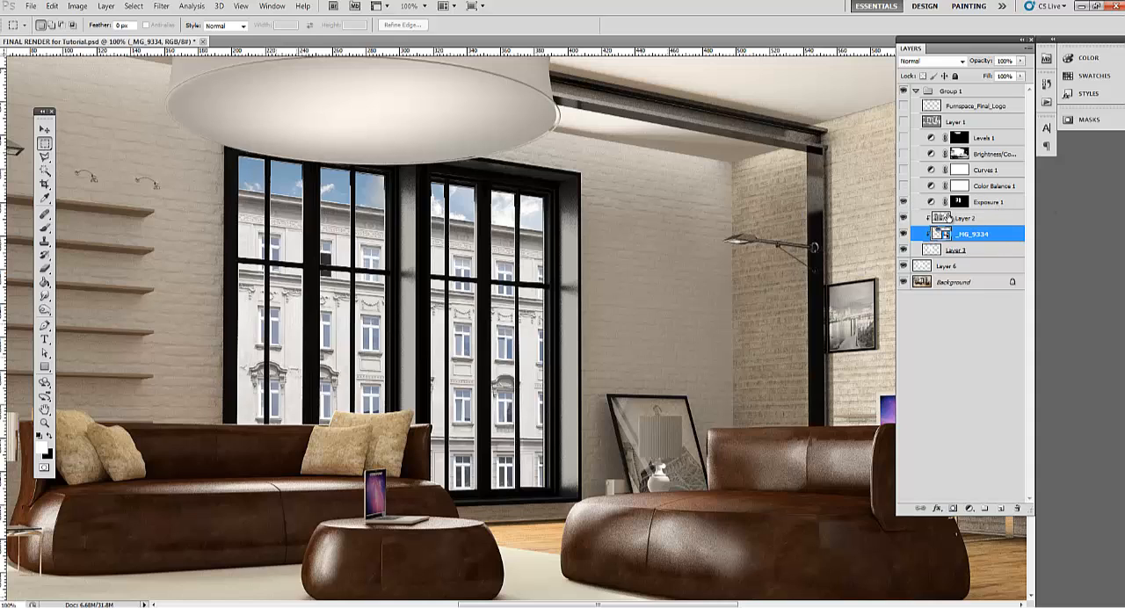
left_click(958, 203)
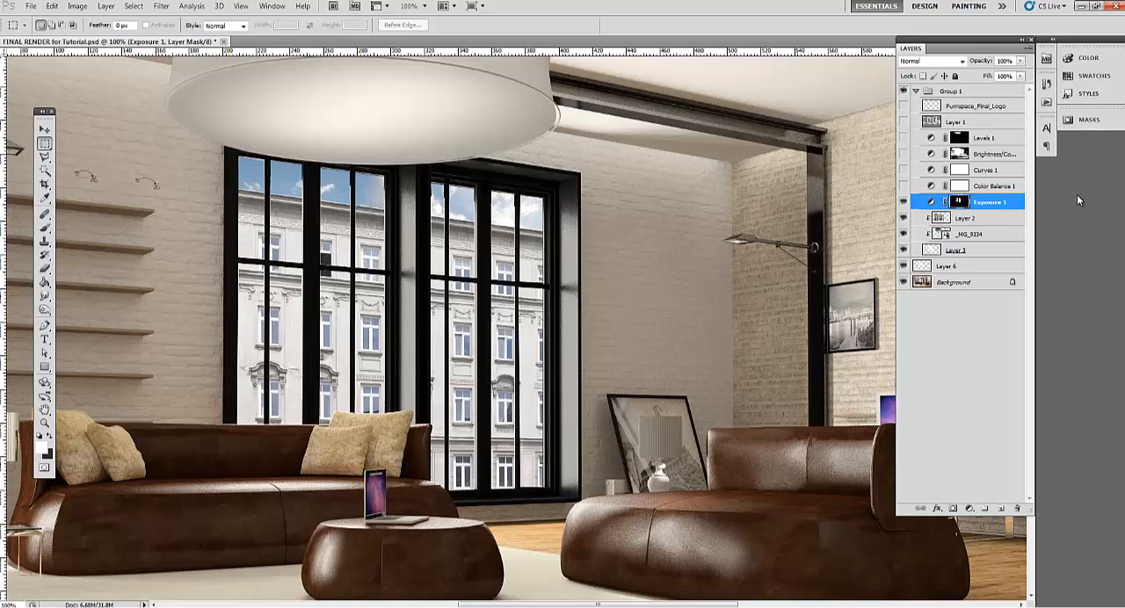
left_click(934, 203)
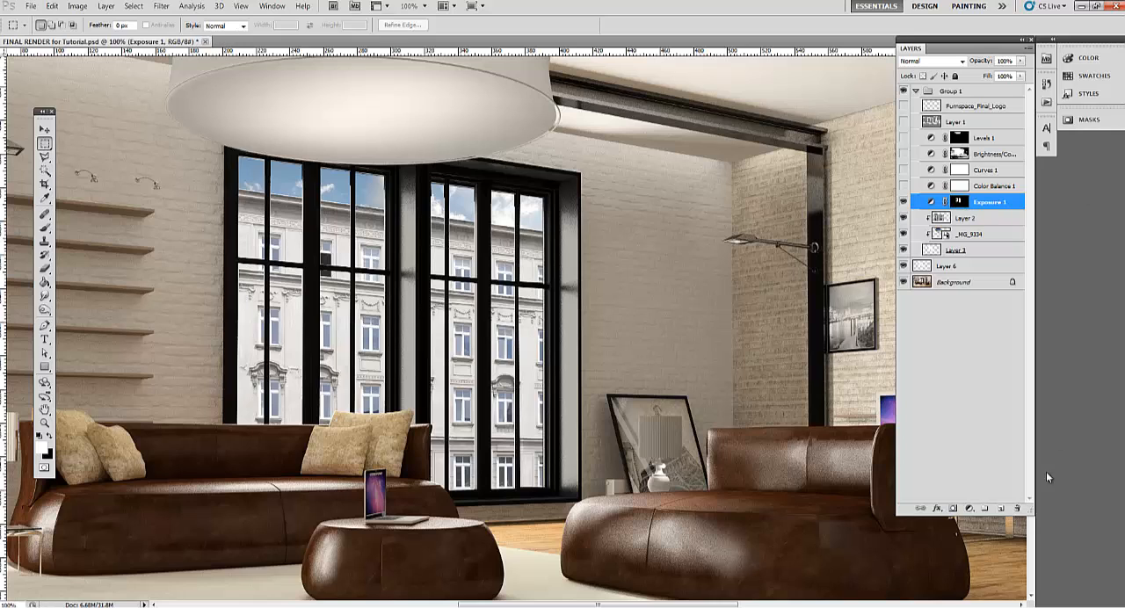
left_click(1018, 509)
left_click(520, 231)
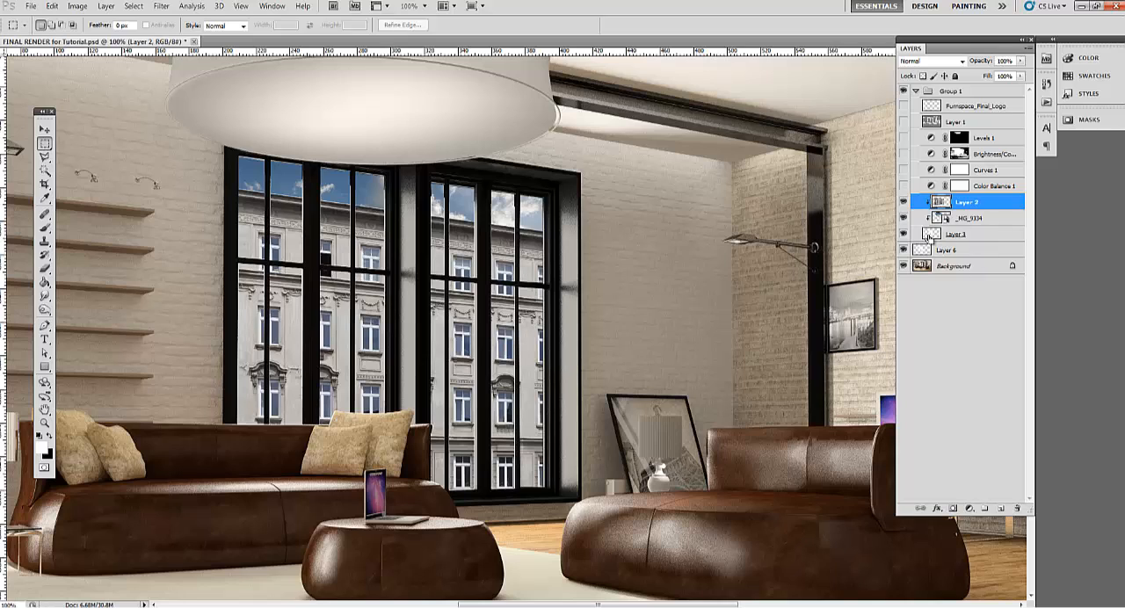
Add an Exposure adjustment masked to Layer 3's pane outlines, with exposure +0.45 and gamma correction 1.96
left_click(929, 235, "ctrl")
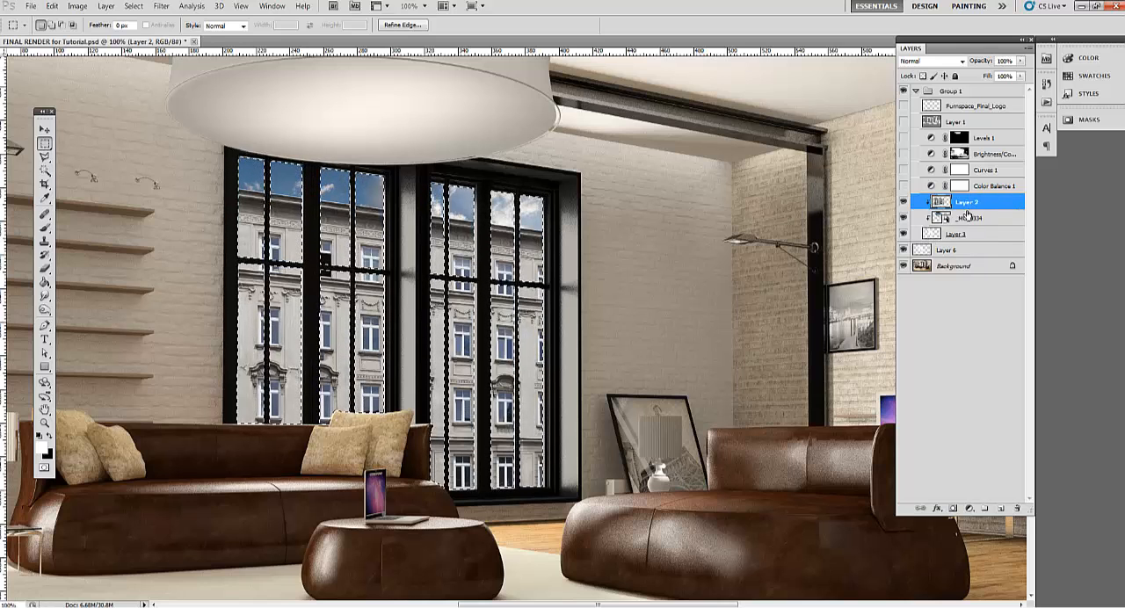
left_click(968, 508)
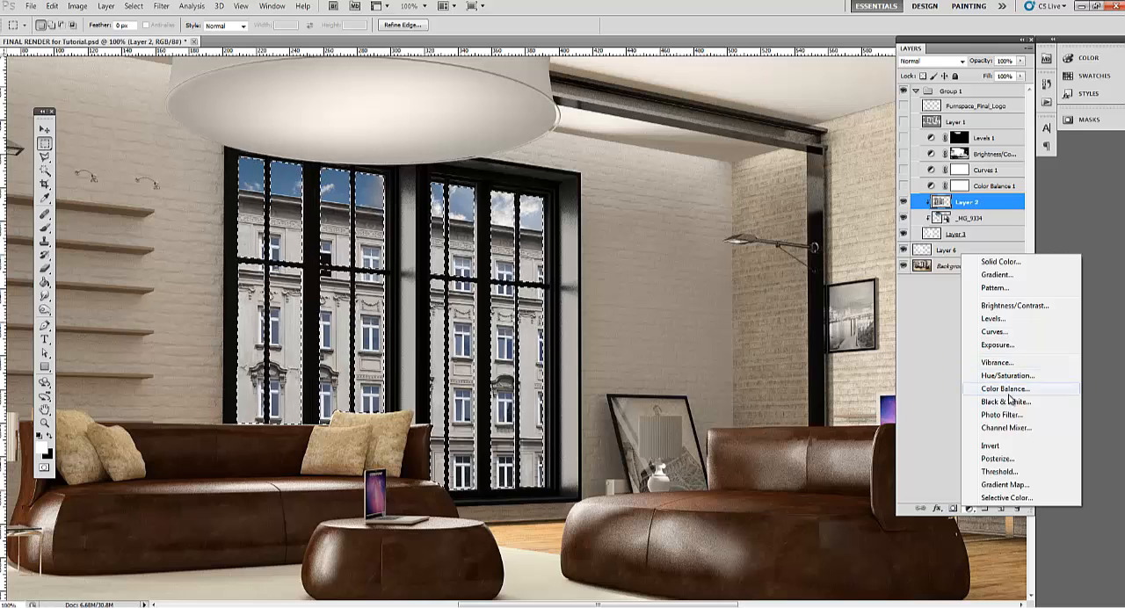
left_click(1002, 344)
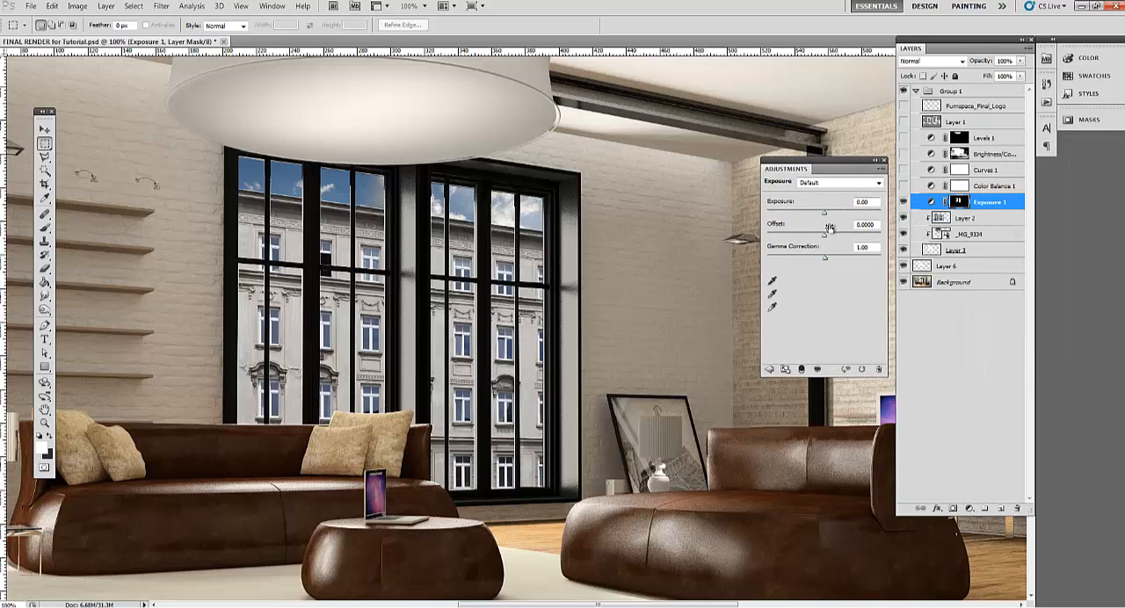
left_click_drag(829, 260, 797, 260)
left_click_drag(826, 213, 828, 217)
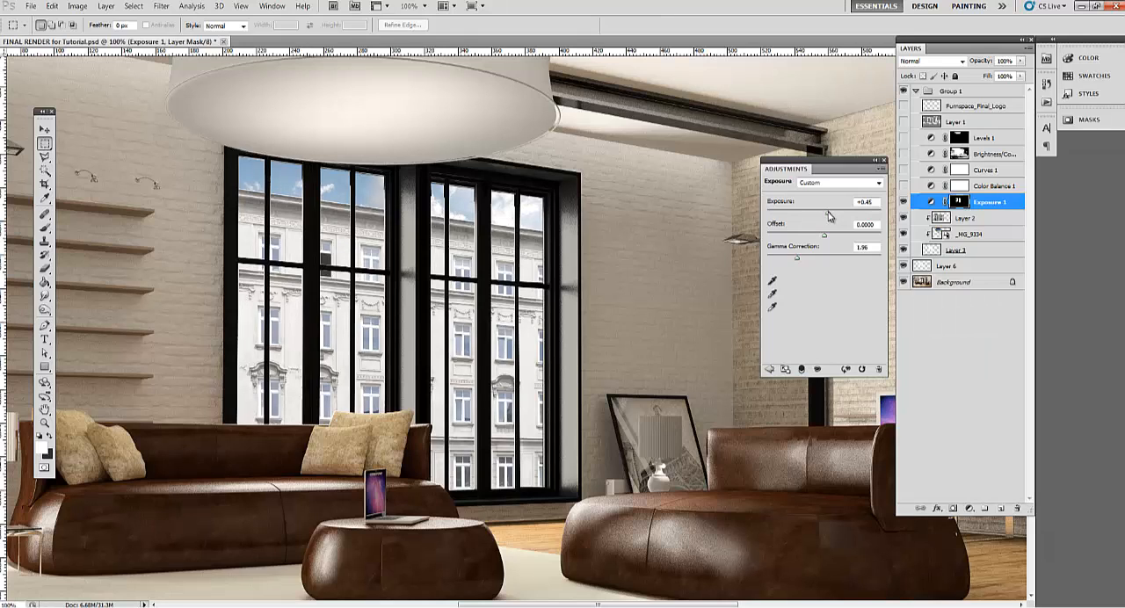
left_click(968, 356)
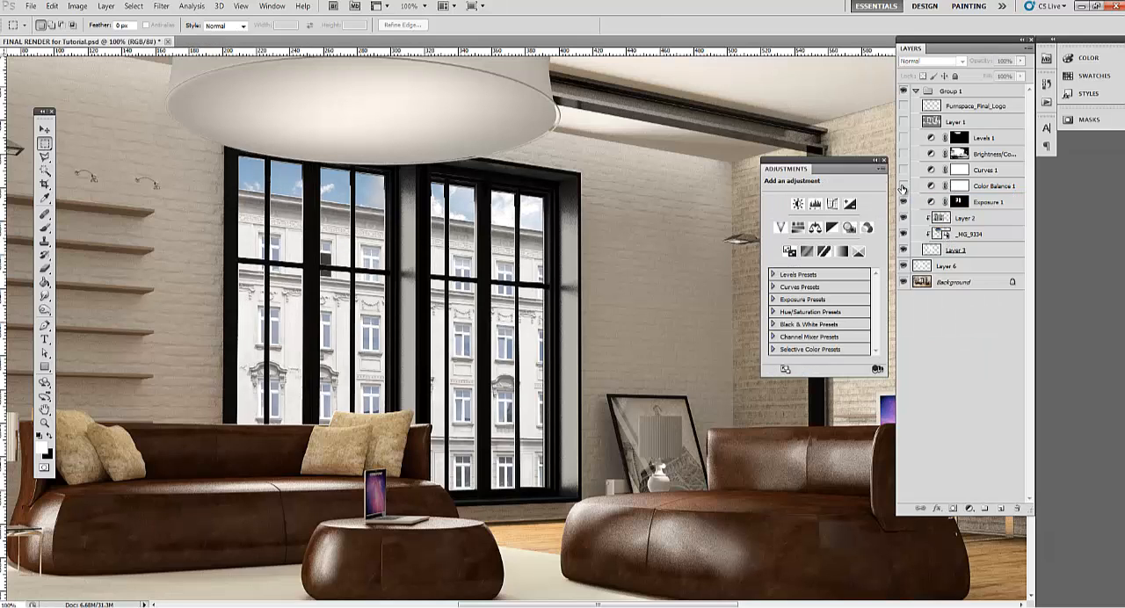
left_click(885, 161)
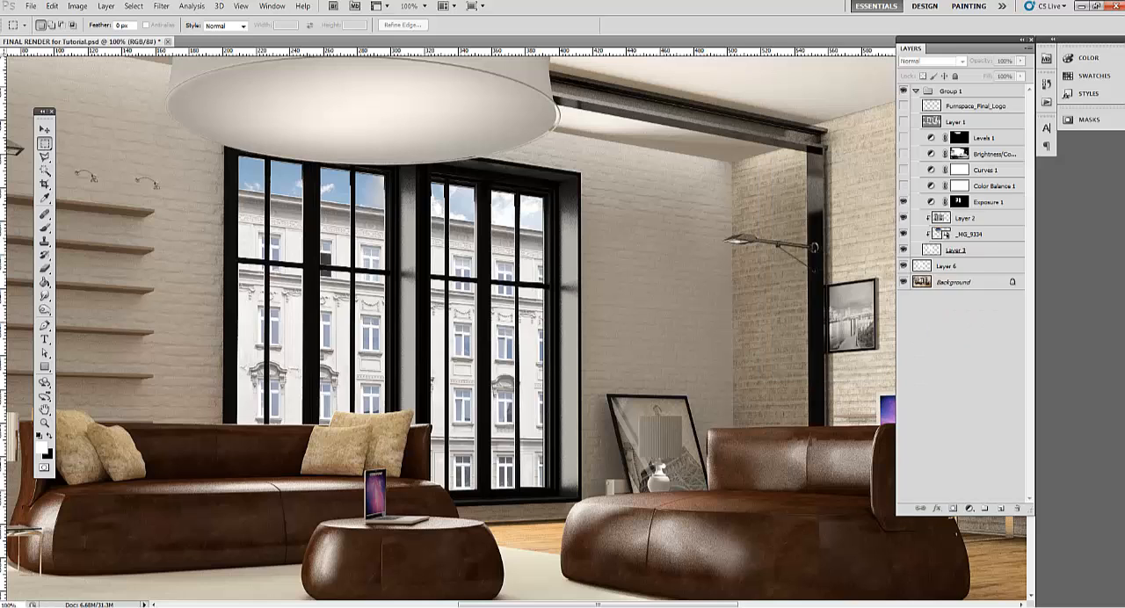
Compare the whole room with and without Color Balance 1, and delete that adjustment layer
key("z")
left_click(502, 218, "alt")
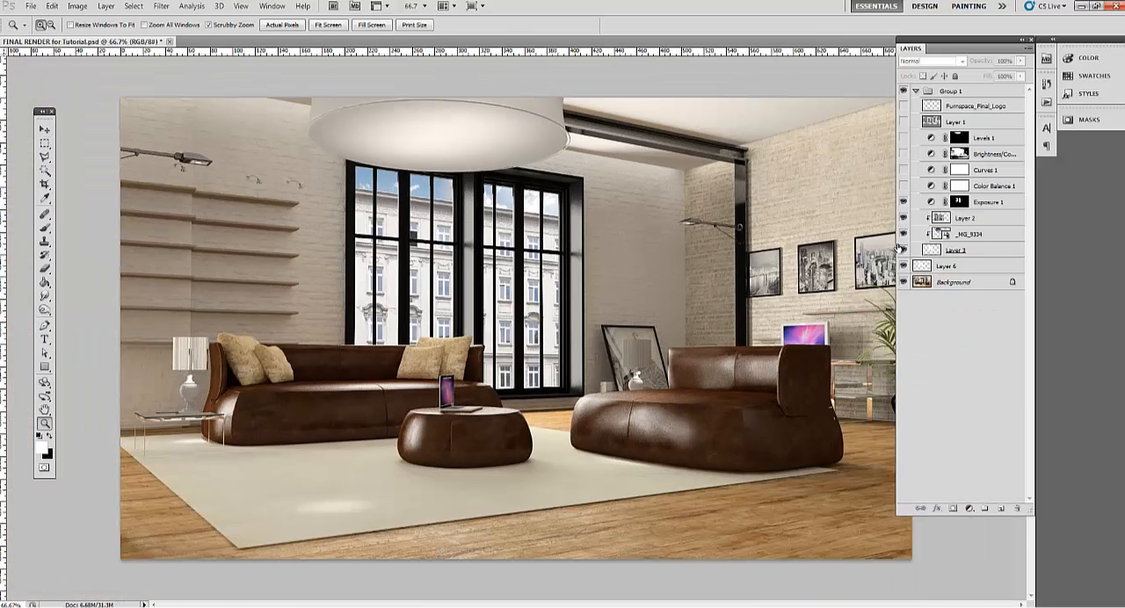
left_click(904, 186)
left_click(958, 188)
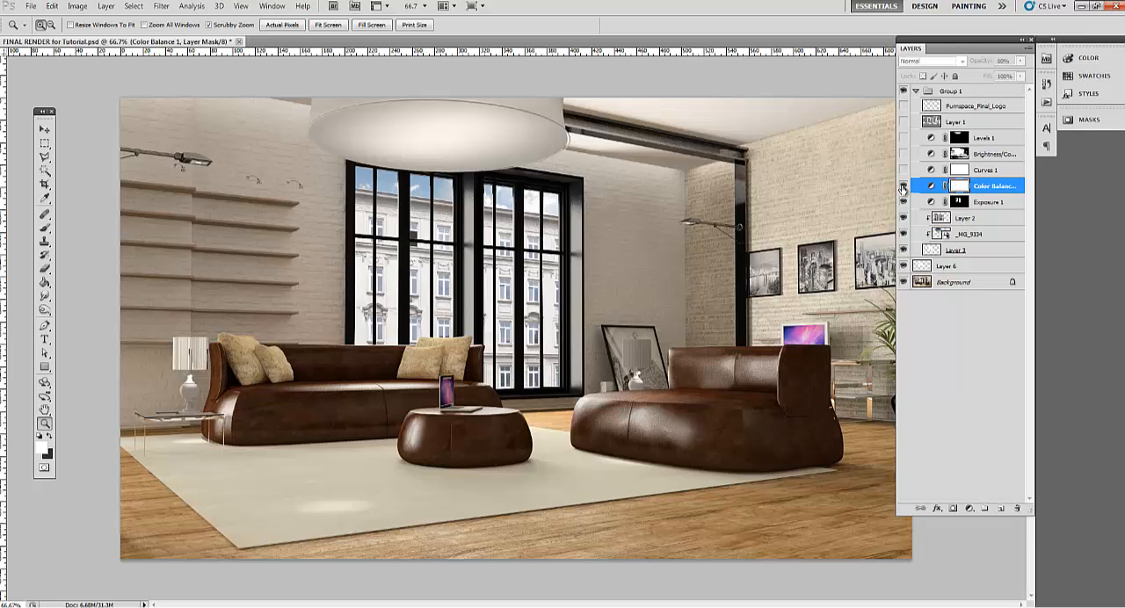
left_click(902, 188)
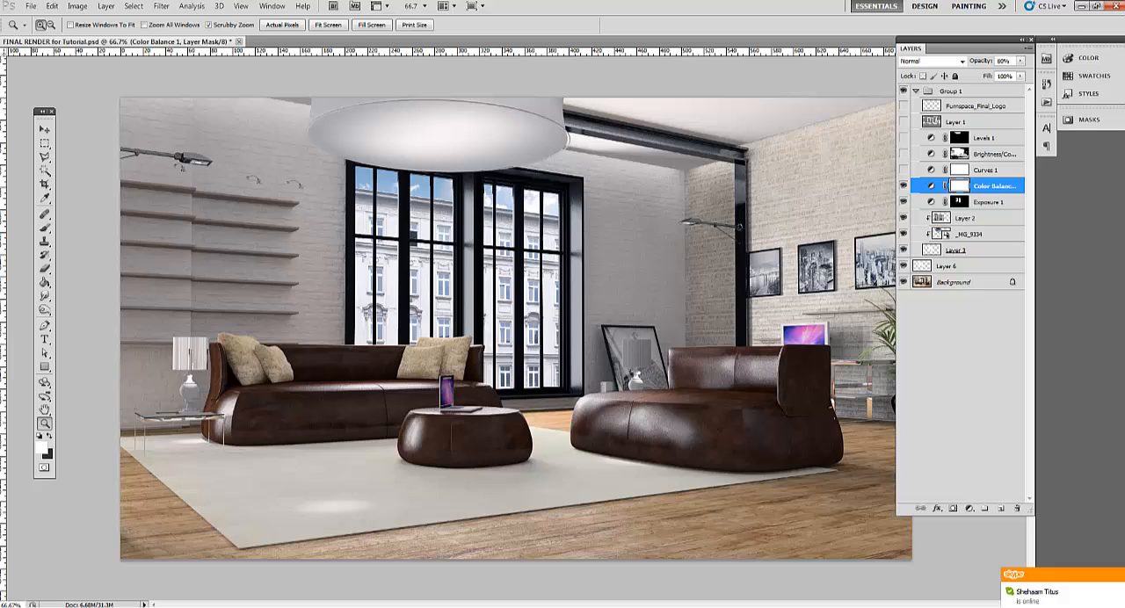
left_click(1120, 577)
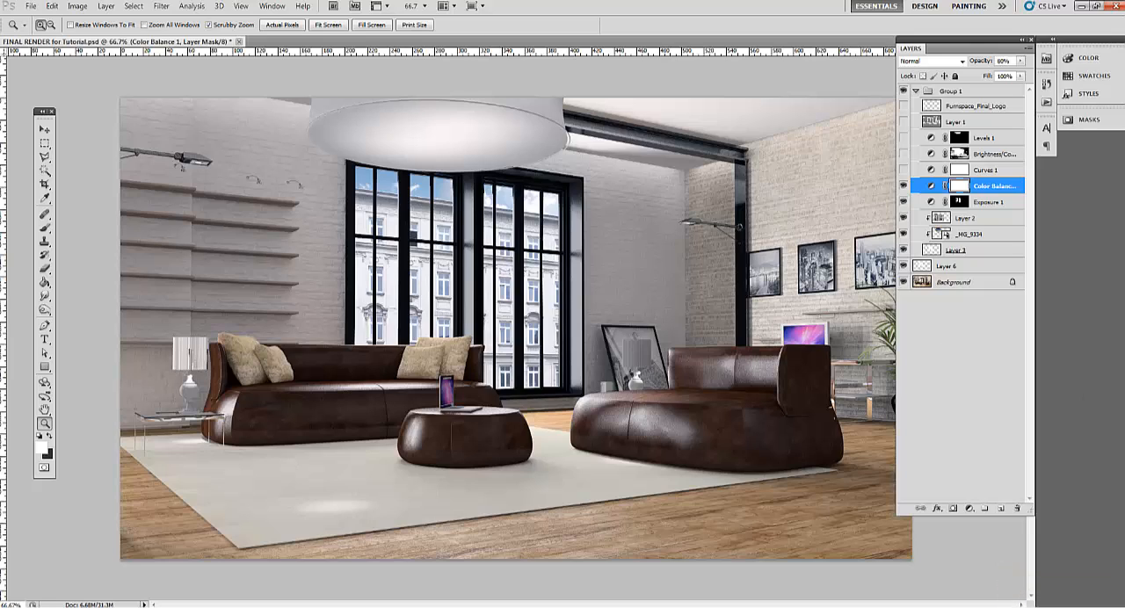
left_click(919, 188)
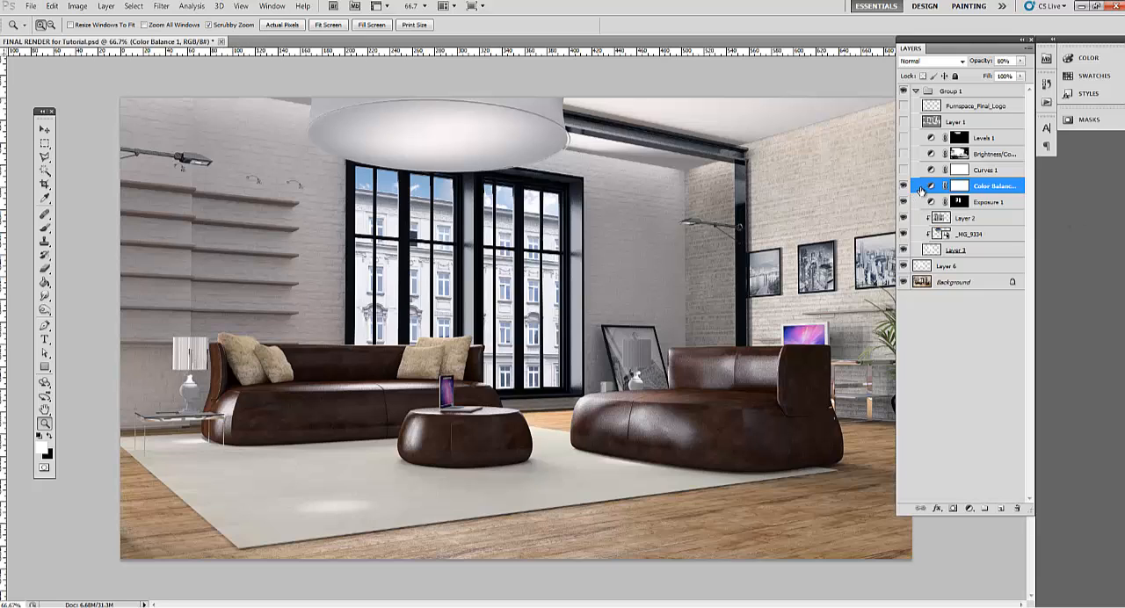
left_click(1017, 509)
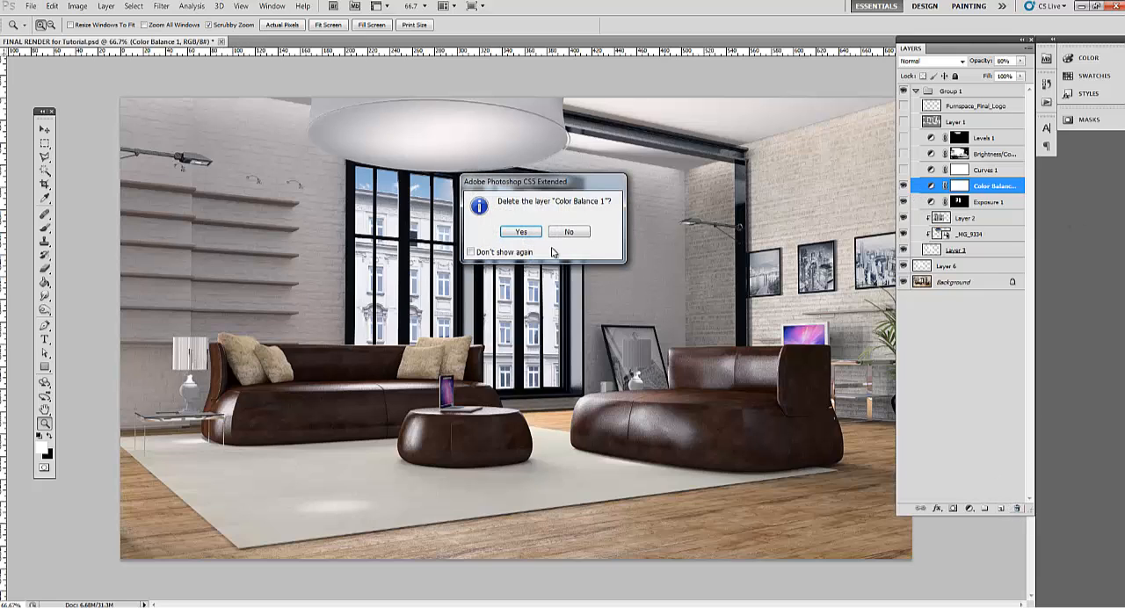
left_click(520, 232)
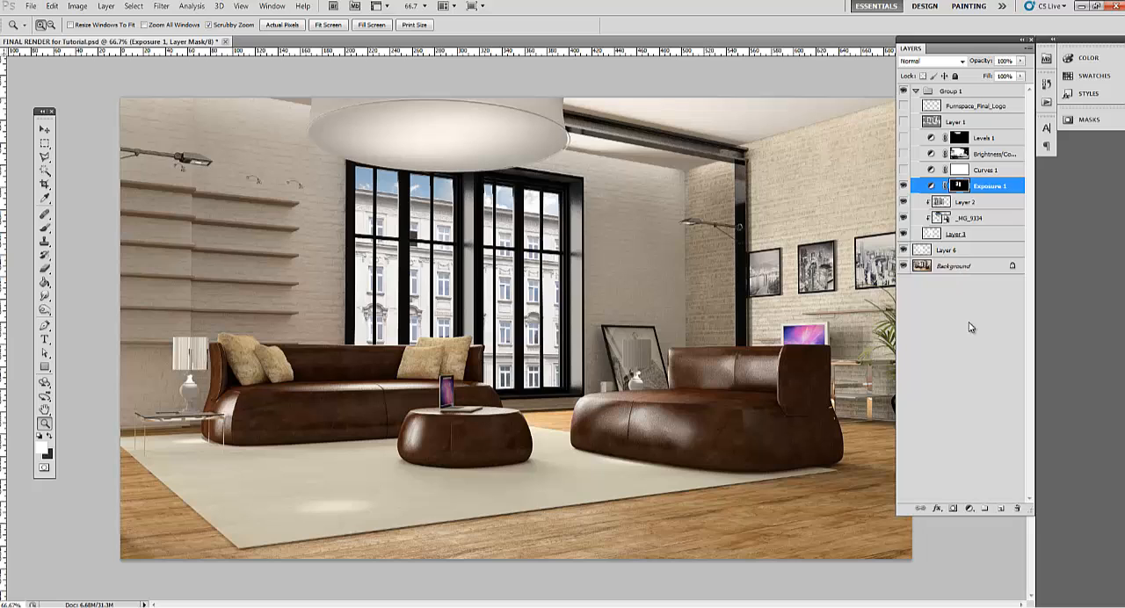
Add a Color Balance adjustment above Group 1's other layers, shifting midtones and highlights toward blue and shadows slightly toward cyan
left_click(970, 509)
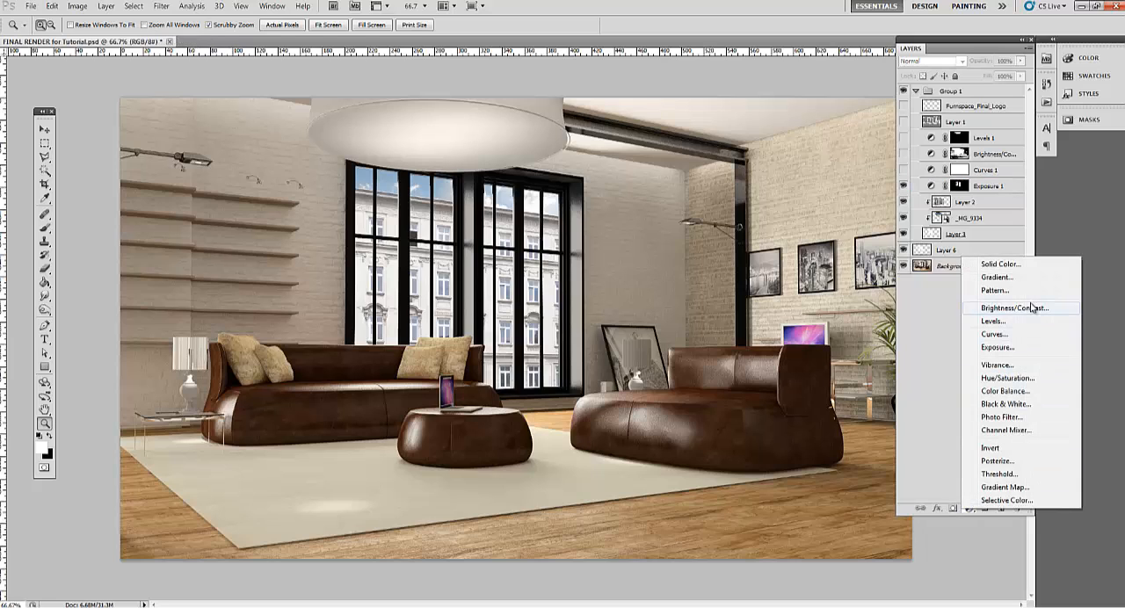
left_click(1020, 390)
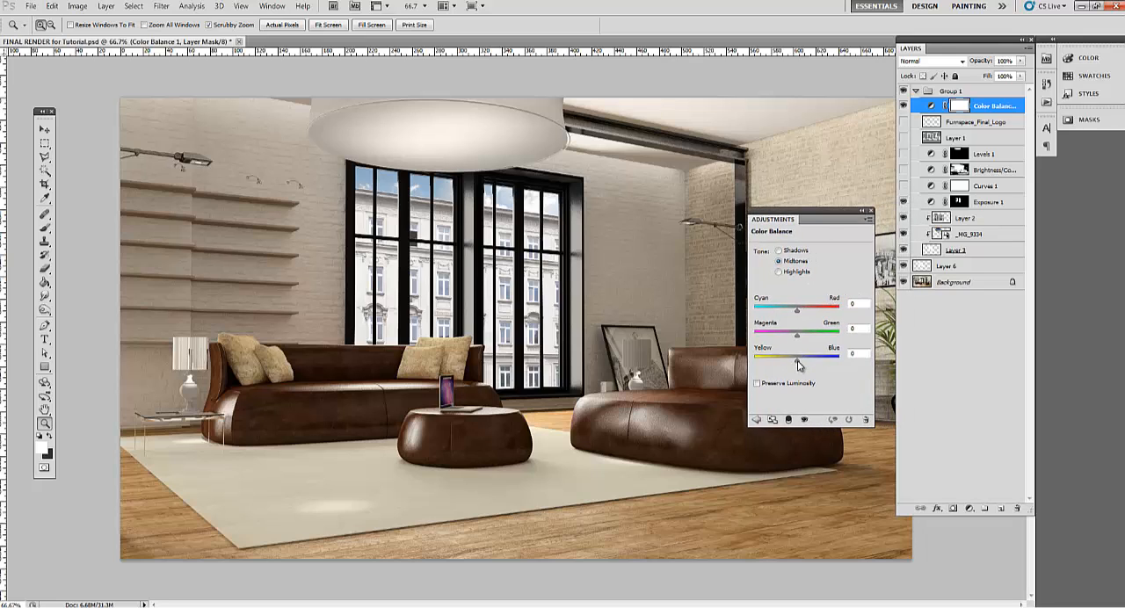
left_click_drag(798, 366, 809, 366)
left_click(789, 252)
left_click_drag(798, 315, 794, 314)
left_click(792, 273)
left_click_drag(798, 366, 802, 367)
mouse_move(800, 366)
left_mouse_down()
mouse_move(827, 366)
mouse_move(805, 366)
left_mouse_up()
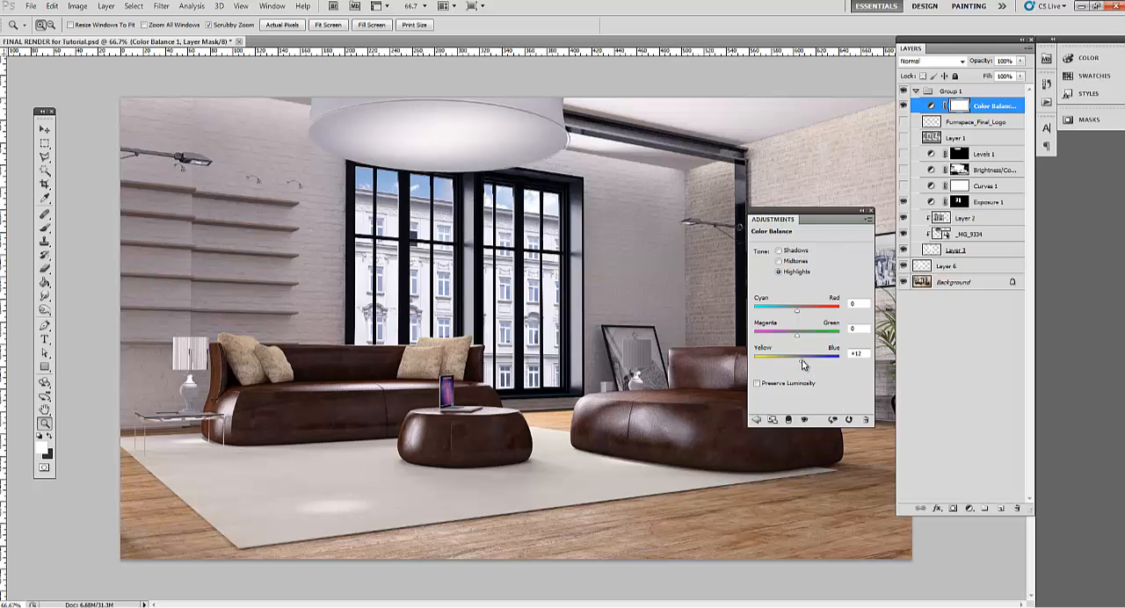
left_click(791, 263)
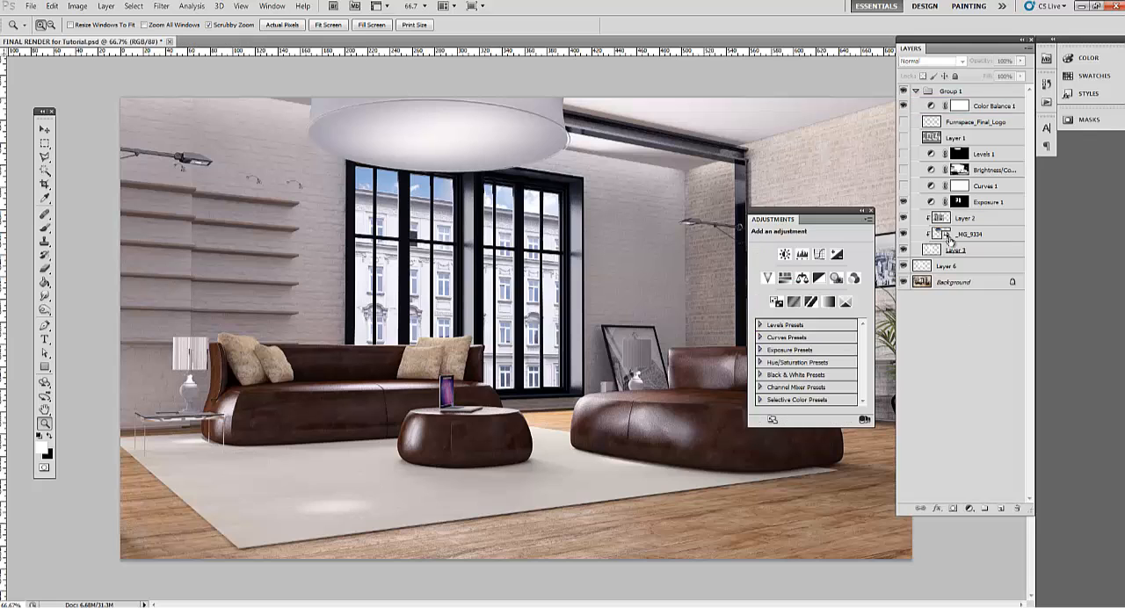
left_click(974, 330)
Compare the room's contrast with and without the Curves 1 adjustment, leaving the layer shown
left_click(904, 186)
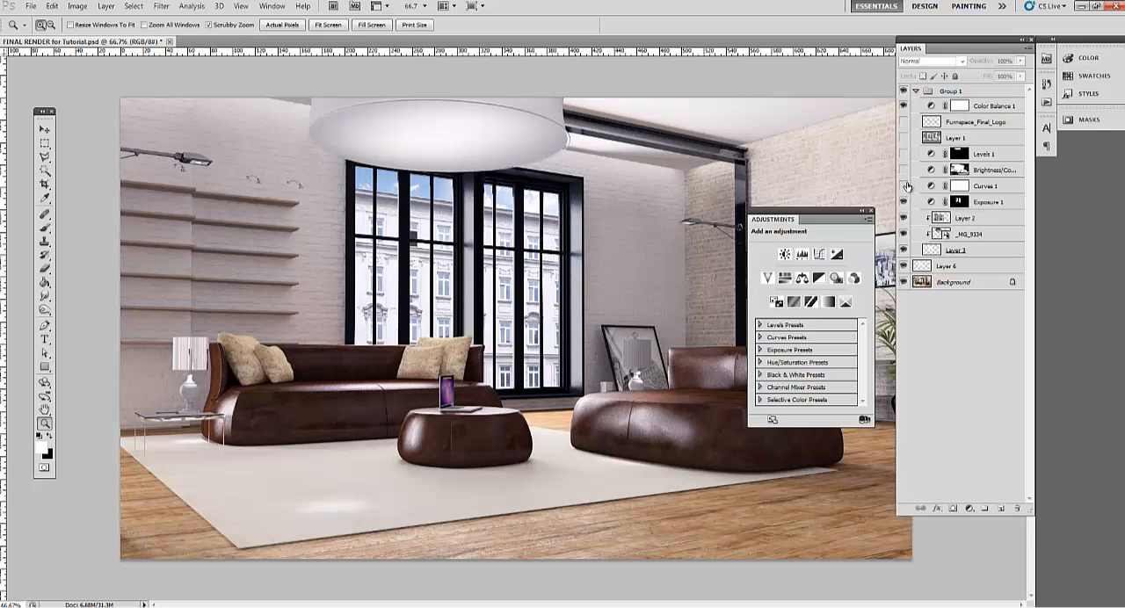
left_click(905, 186)
left_click(904, 186)
left_click(870, 211)
left_click(676, 301)
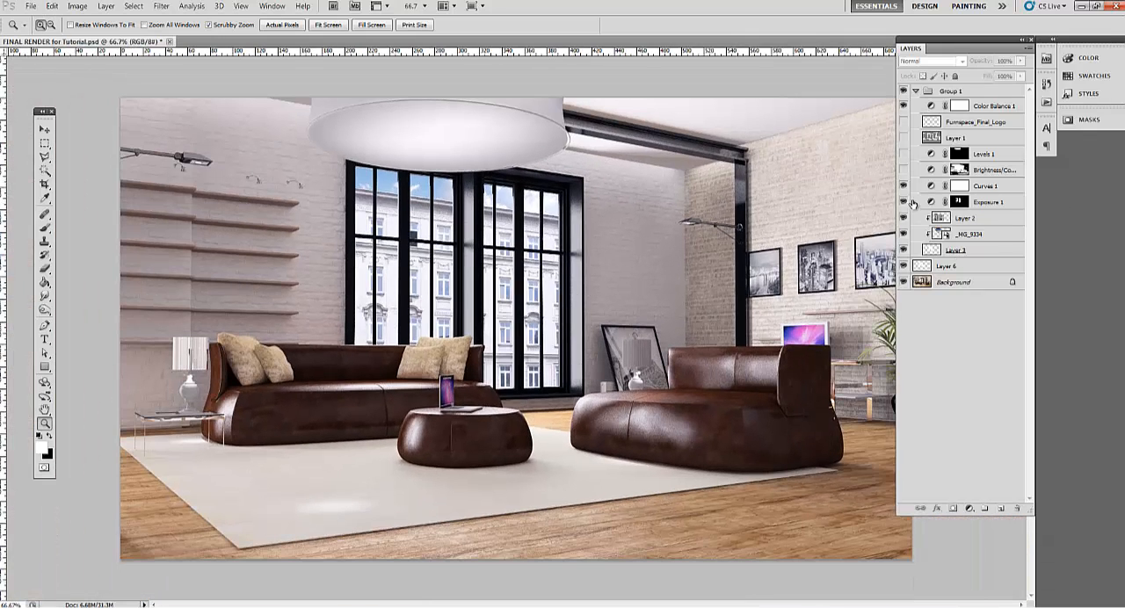
left_click(905, 186)
left_click(904, 187)
left_click(904, 186)
left_click(904, 187)
left_click(906, 187)
left_click(905, 187)
Open the Curves 1 adjustment settings beside the layer stack, and hide the layer
left_click(957, 186)
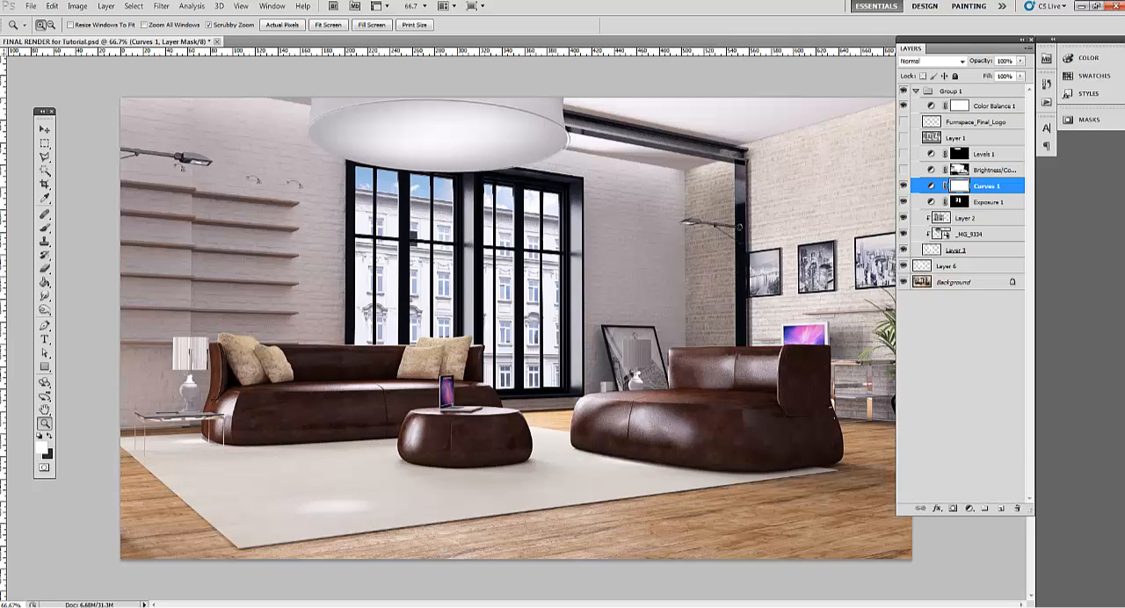
left_click_drag(1124, 230, 813, 203)
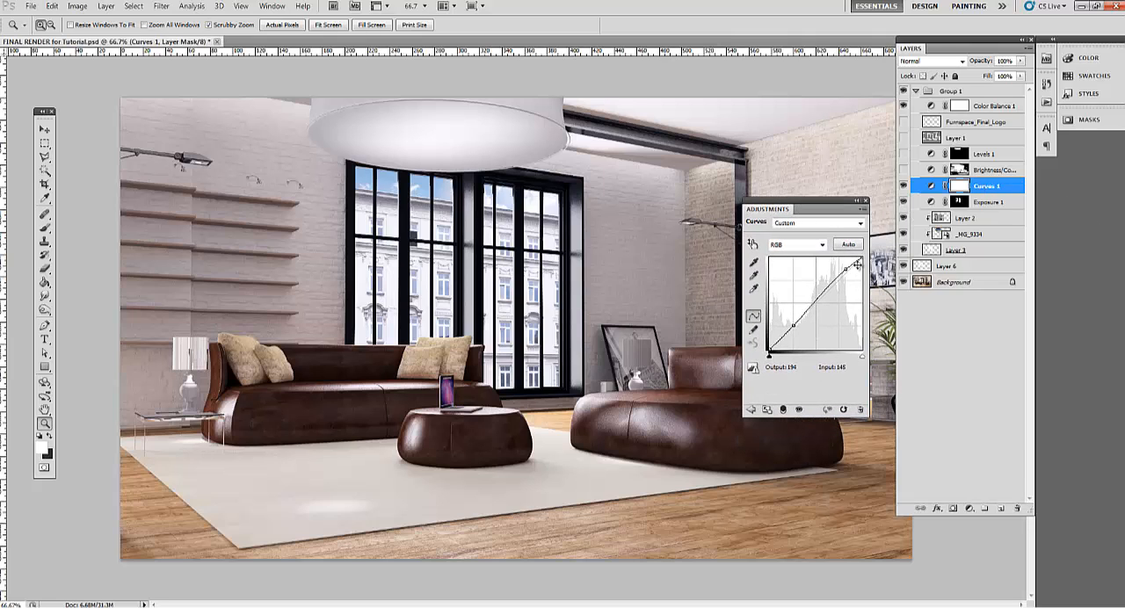
left_click(904, 186)
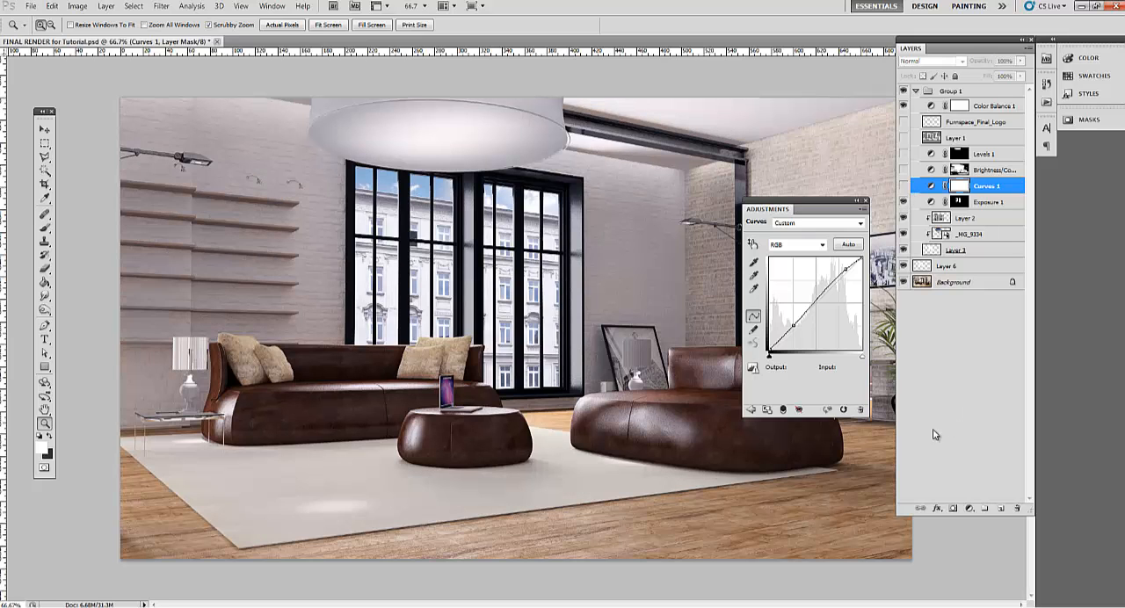
Add a Curves adjustment above Curves 1, raising the highlights from input 189 to output 202 and lowering the shadows from input 27 to output 22
left_click(967, 510)
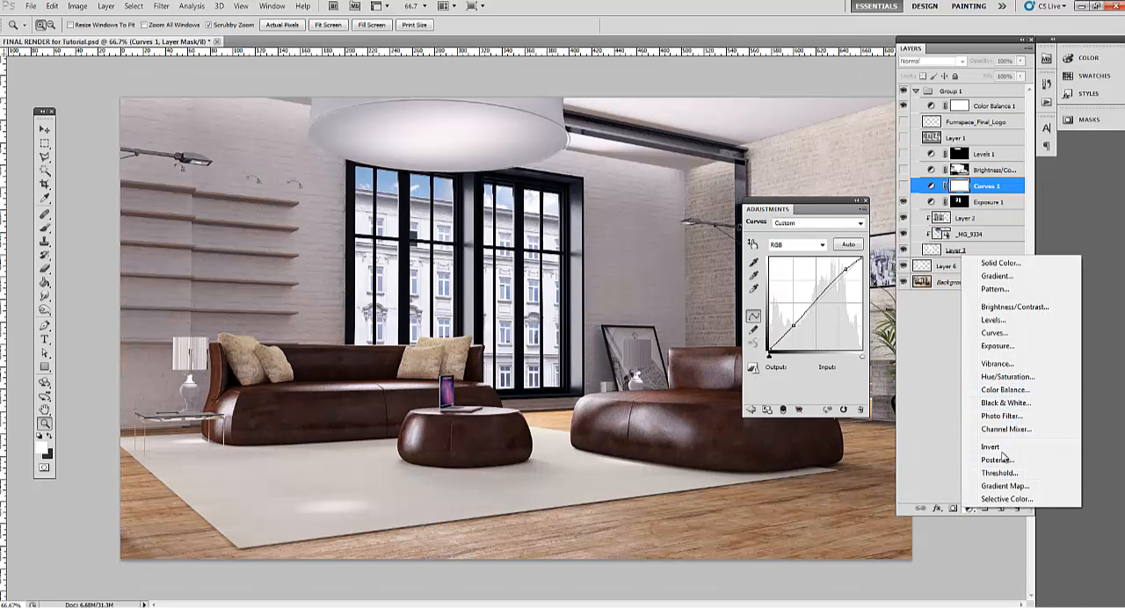
left_click(1011, 333)
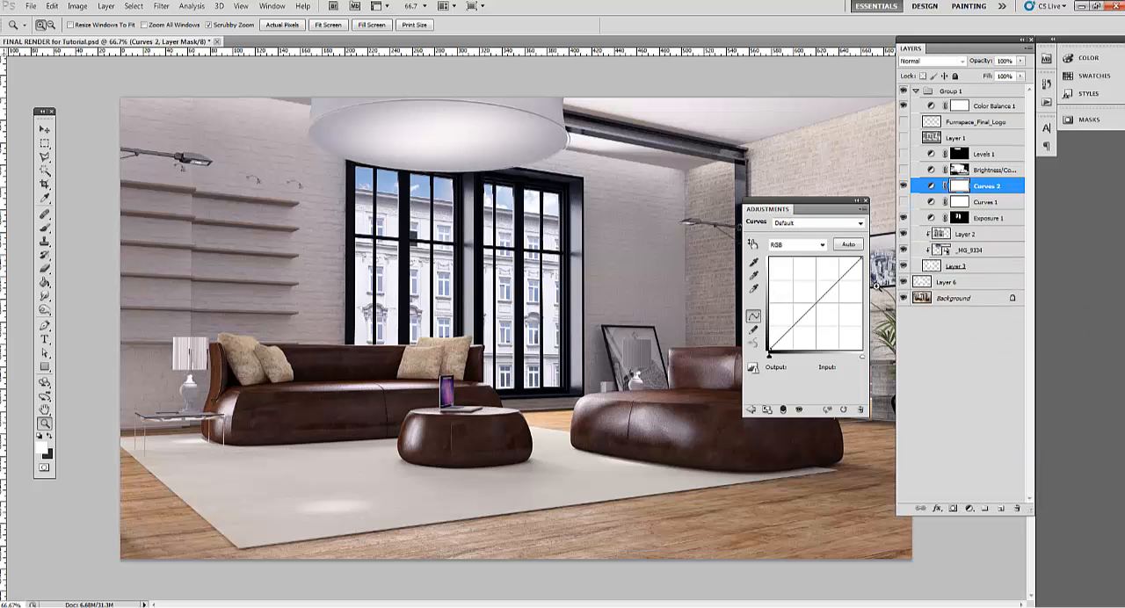
left_click_drag(842, 277, 839, 276)
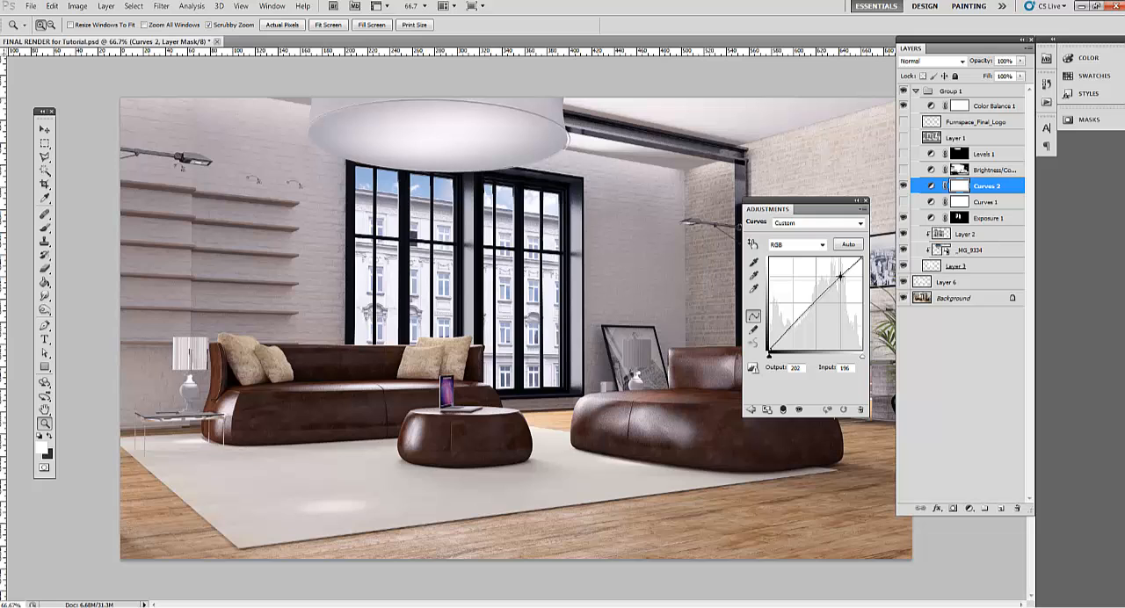
left_click_drag(778, 341, 787, 356)
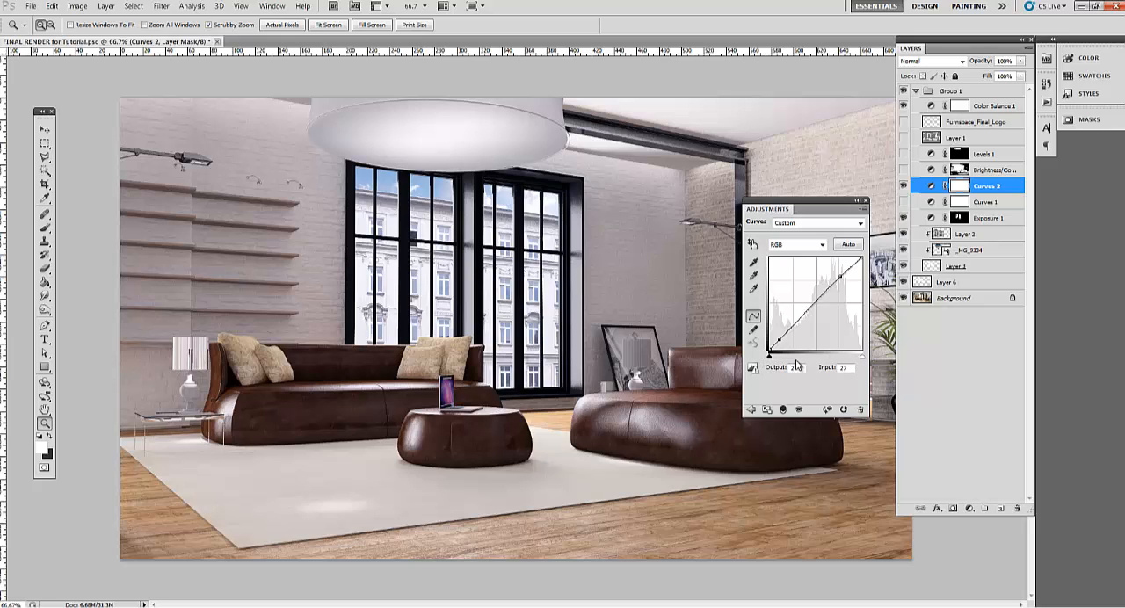
left_click_drag(781, 343, 780, 342)
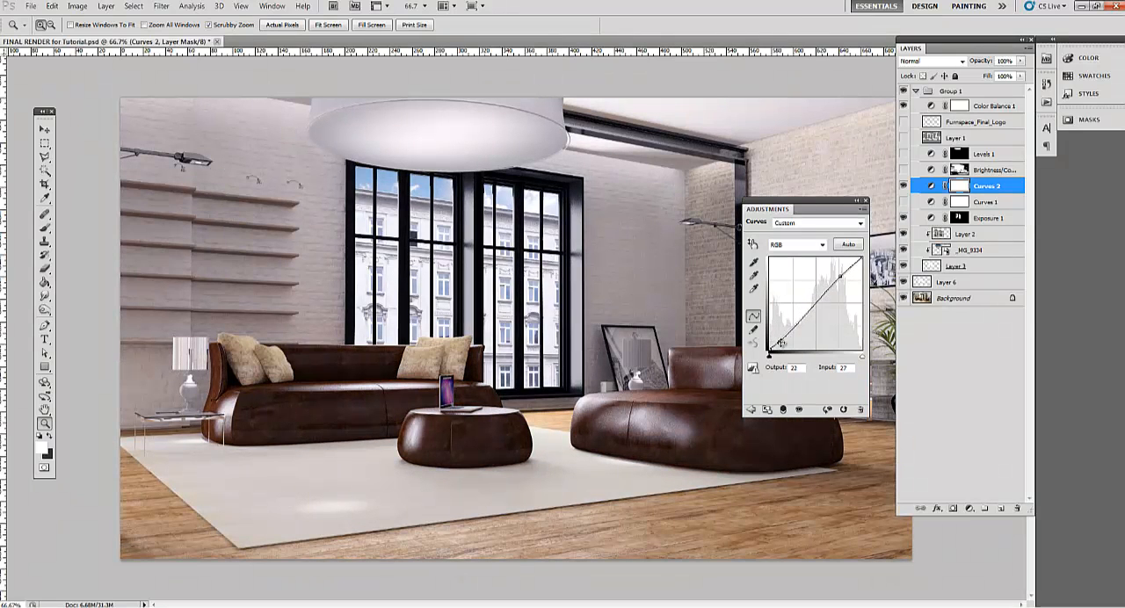
left_click_drag(839, 279, 837, 278)
Show the Curves 1 adjustment again and delete the Curves 2 layer above it
left_click(904, 186)
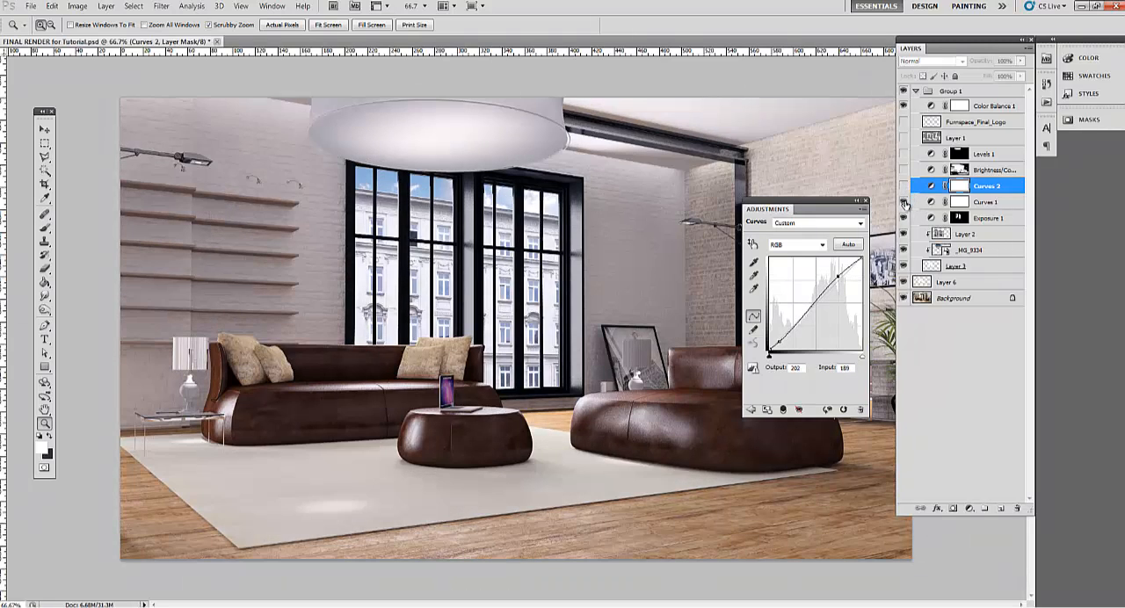
left_click(904, 202)
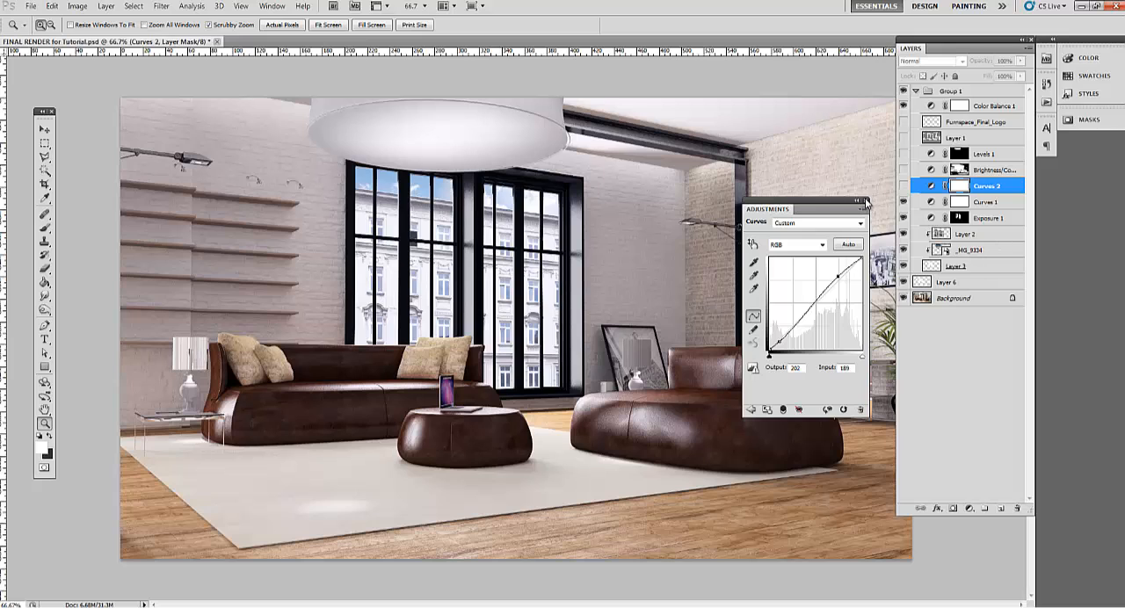
left_click(865, 202)
left_click(903, 186)
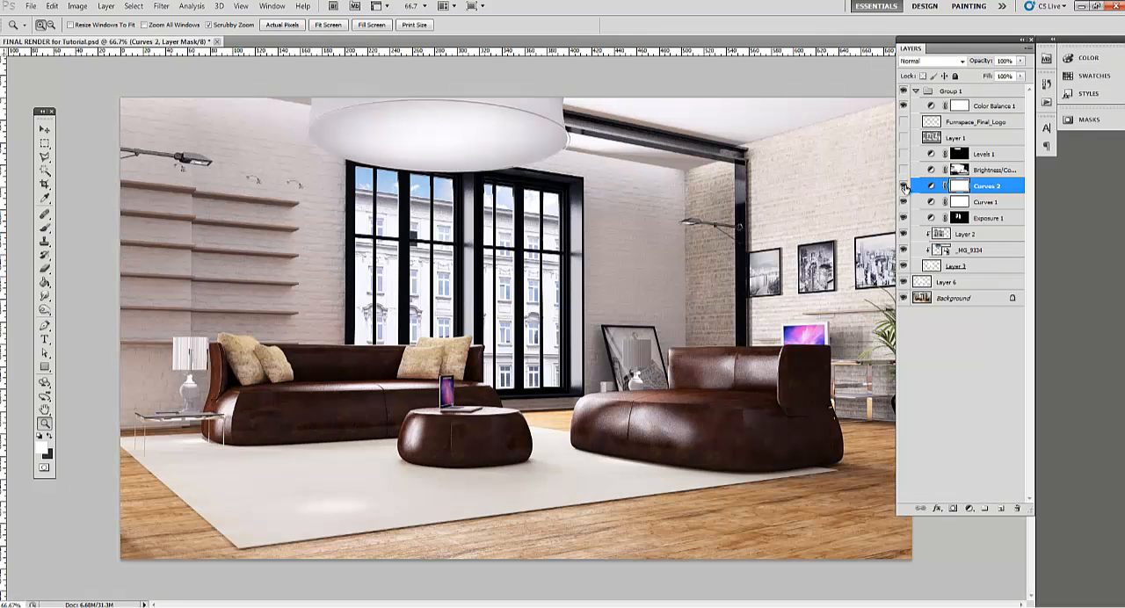
left_click_drag(925, 189, 1017, 509)
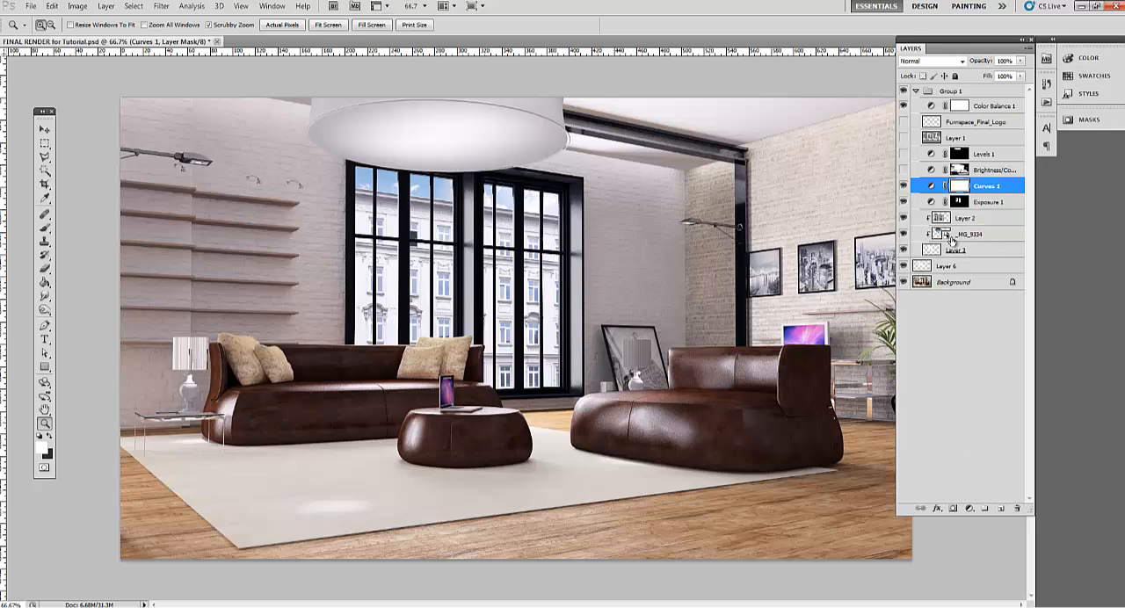
Compare the room with and without the Brightness/Contrast 1 adjustment, leaving that layer selected and hidden
left_click(903, 171)
left_click(903, 171)
left_click(903, 170)
left_click(904, 171)
left_click(904, 171)
left_click(964, 170)
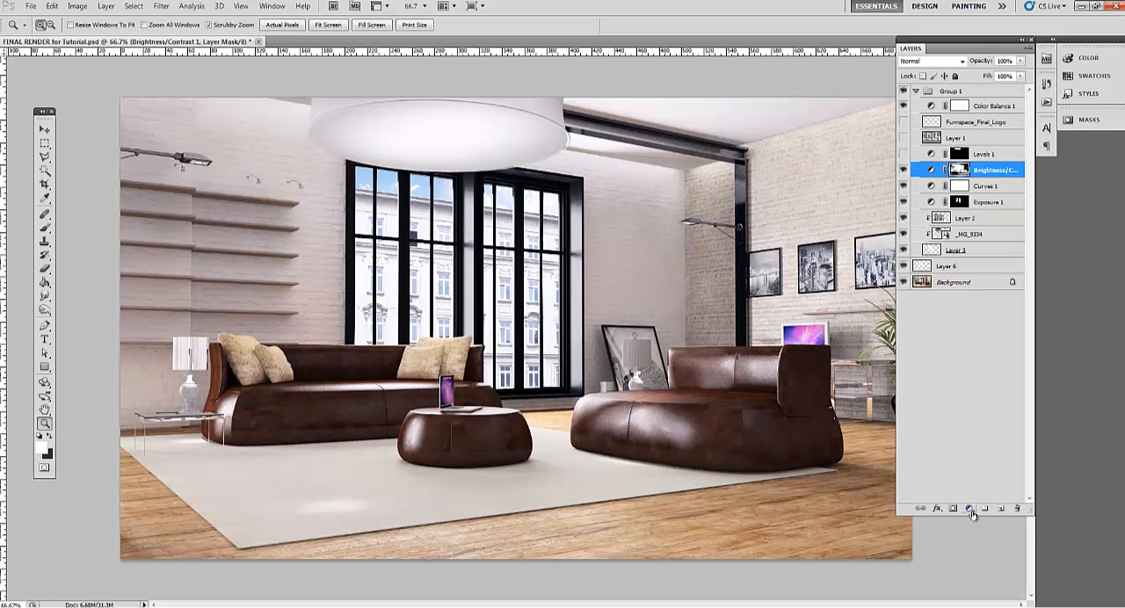
left_click(905, 171)
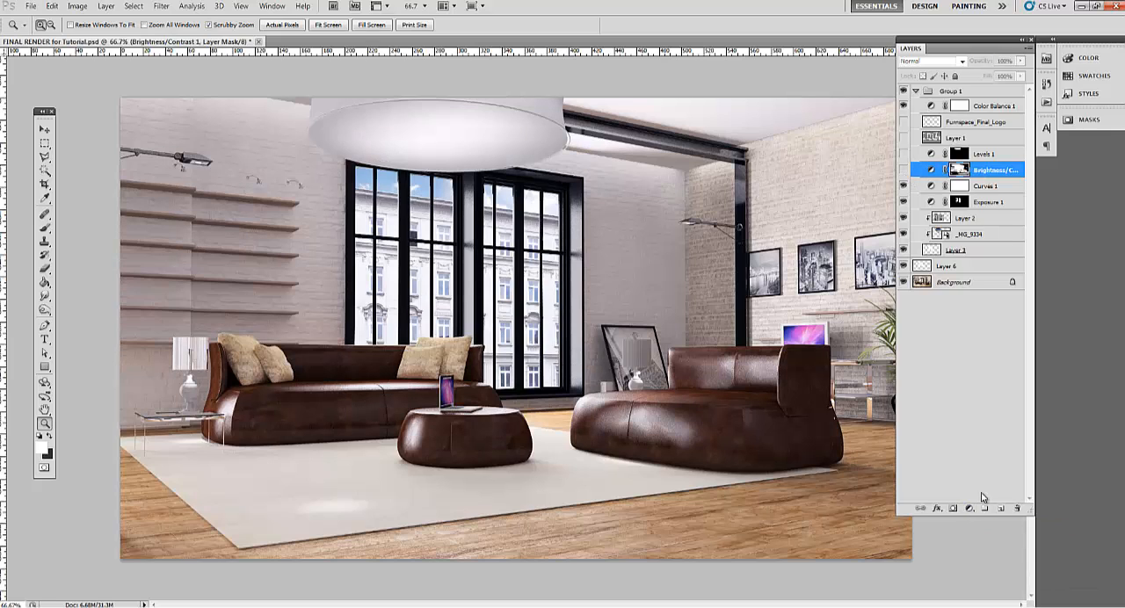
Add a Brightness/Contrast adjustment above the hidden one, with brightness 26 and contrast 9
left_click(970, 509)
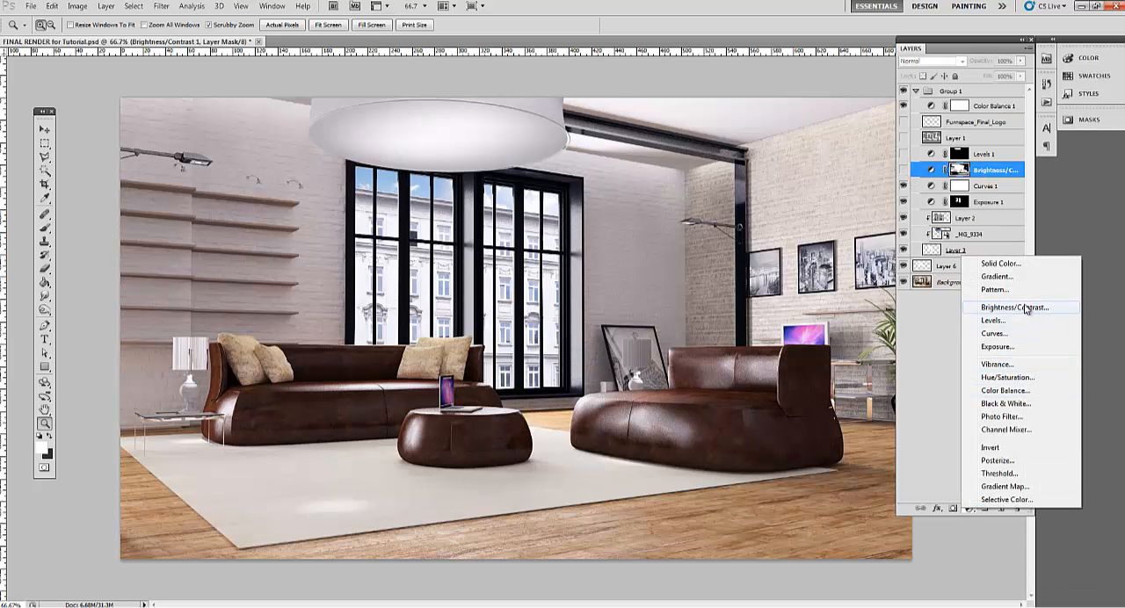
left_click(985, 308)
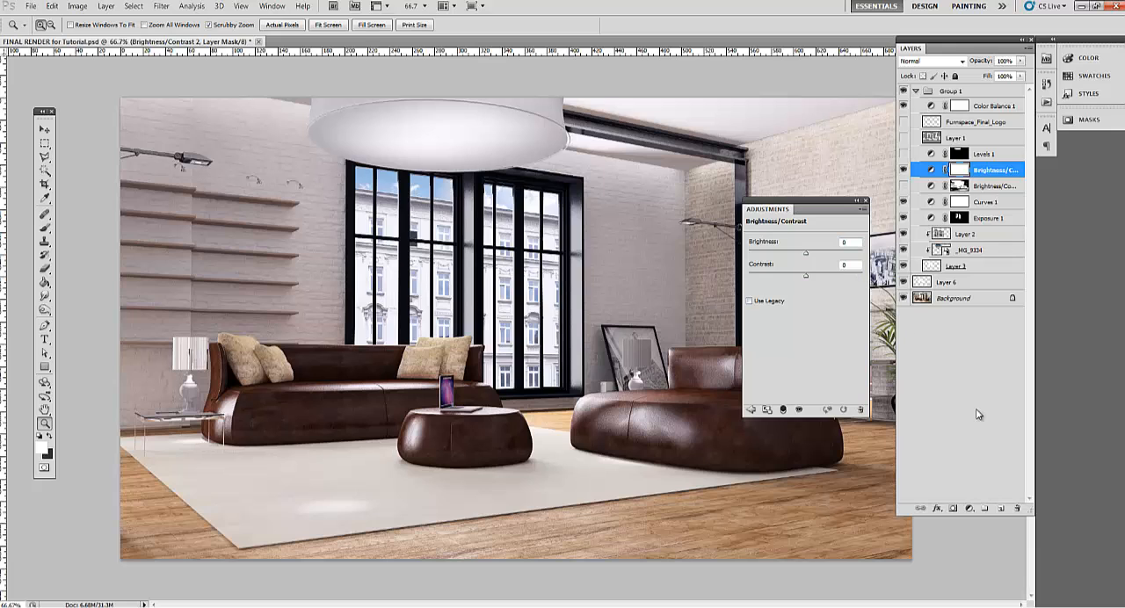
left_click_drag(814, 256, 817, 257)
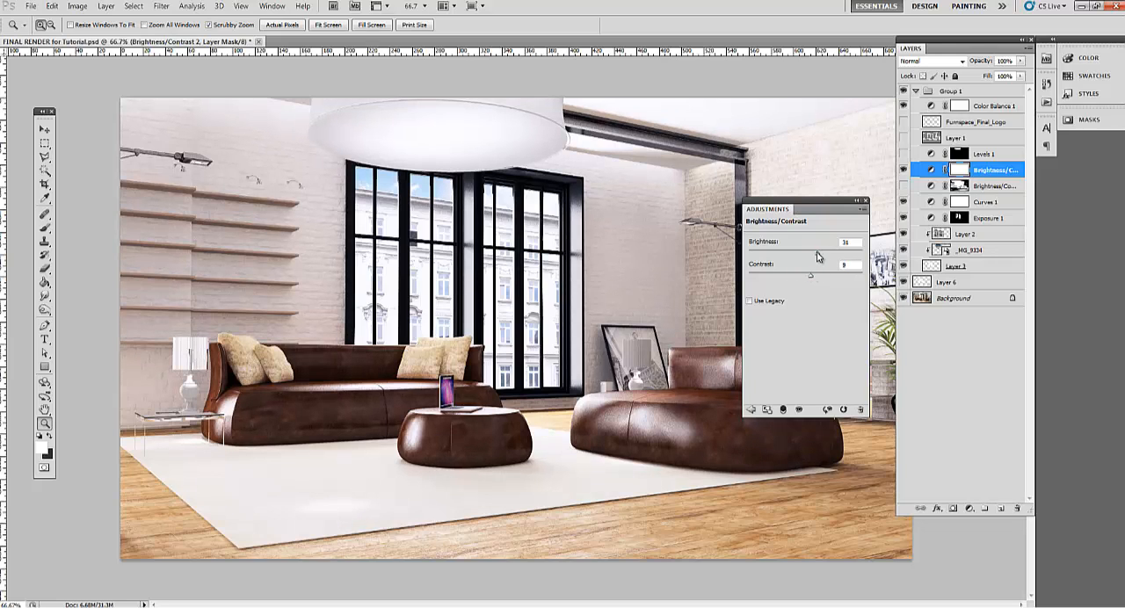
mouse_move(818, 255)
left_mouse_down()
mouse_move(802, 256)
mouse_move(815, 257)
left_mouse_up()
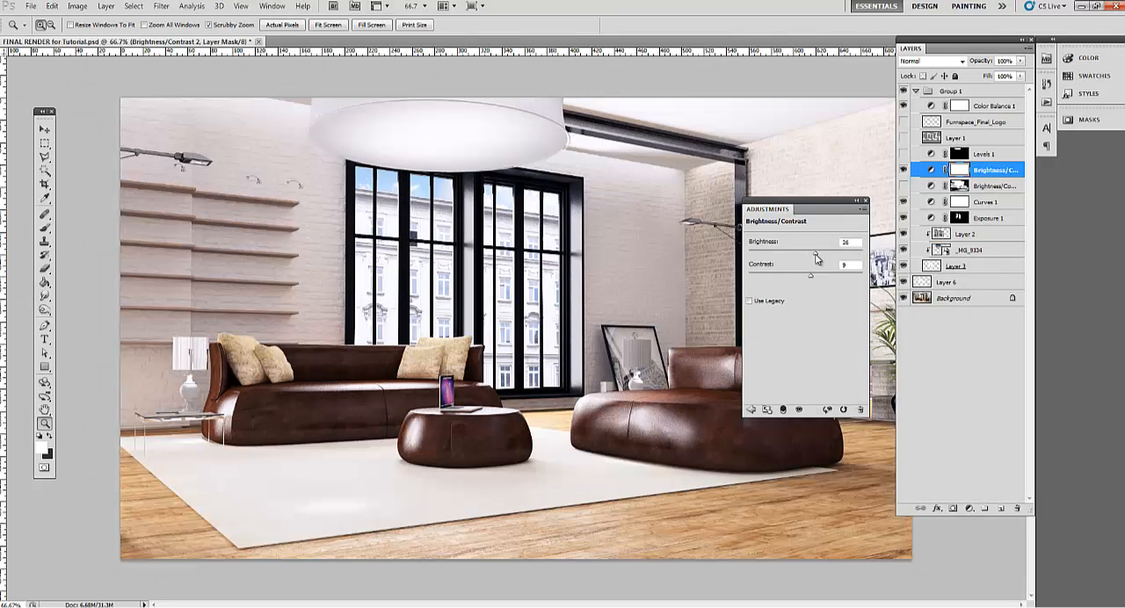
left_click(938, 361)
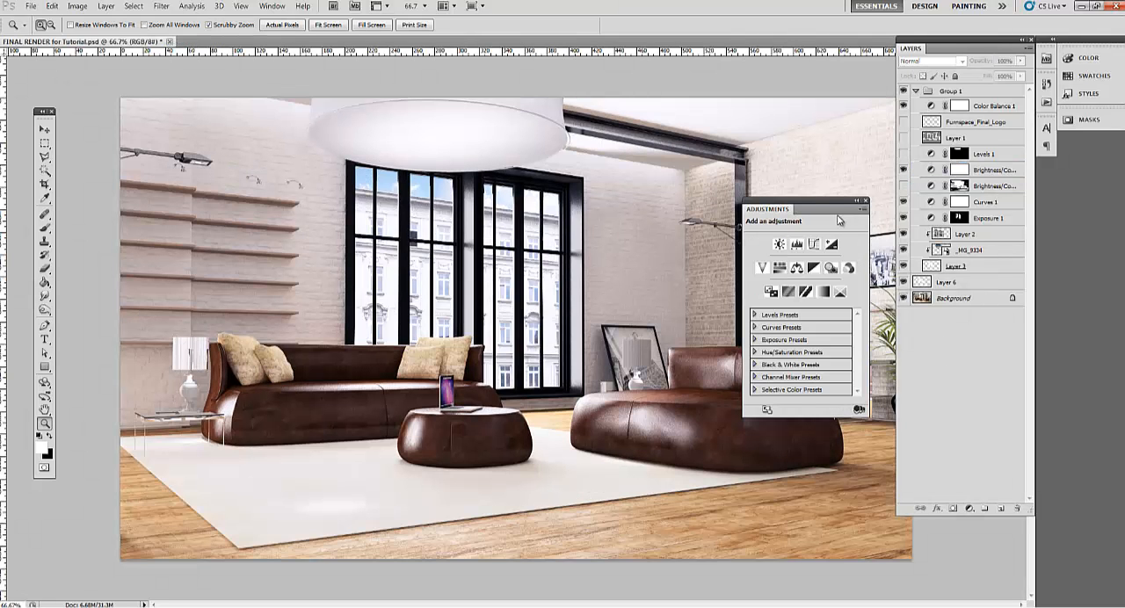
left_click(866, 201)
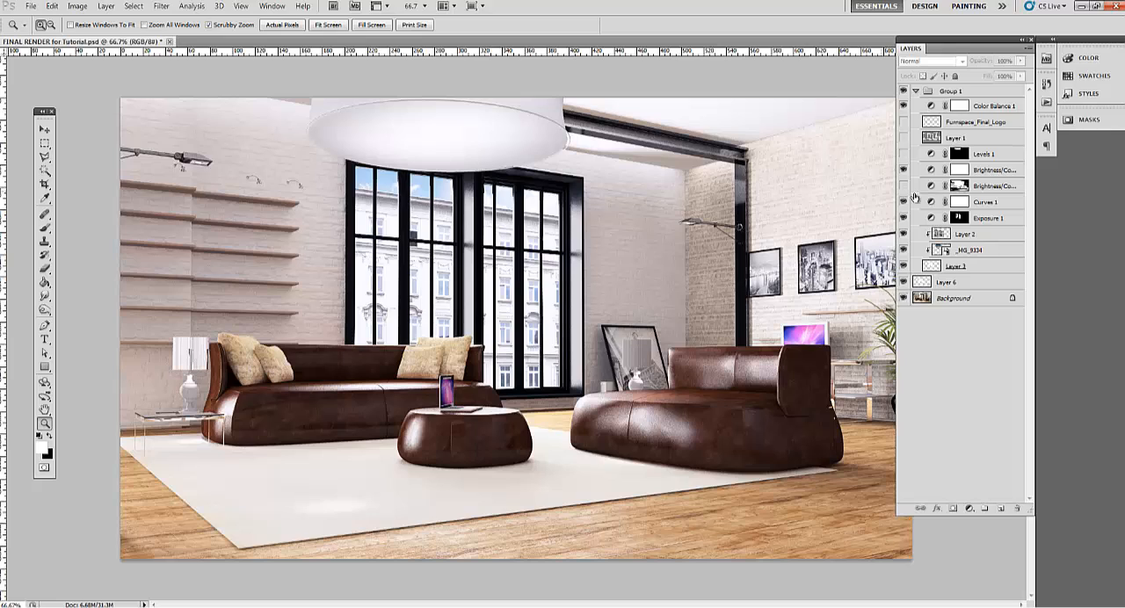
Target the new Brightness/Contrast layer's mask and set up a 125 px Brush with 0% hardness and 32% opacity
left_click(958, 174)
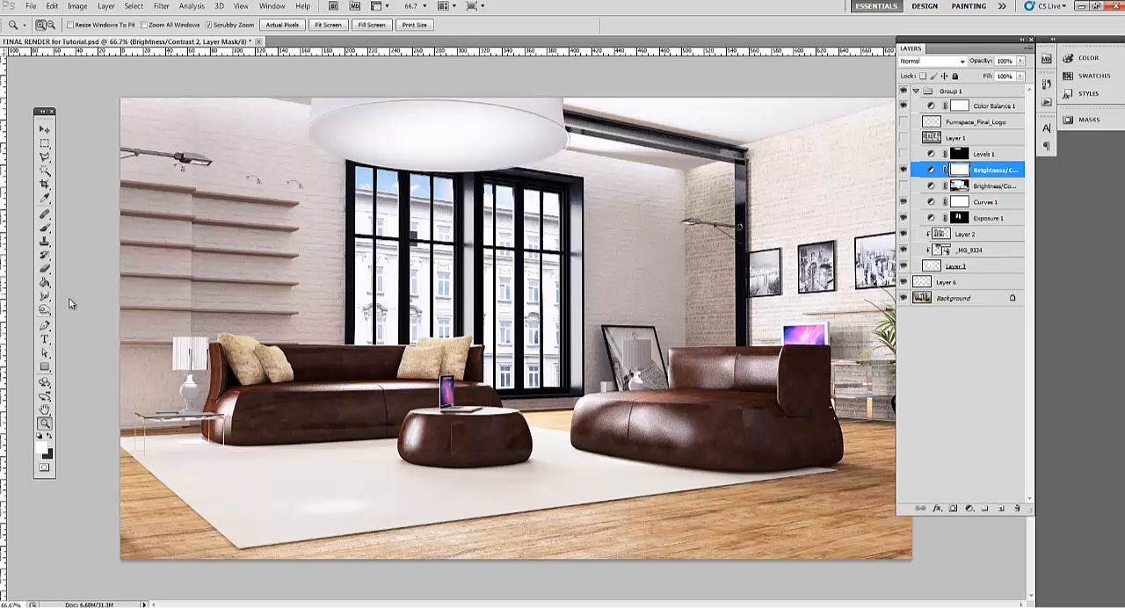
key("b")
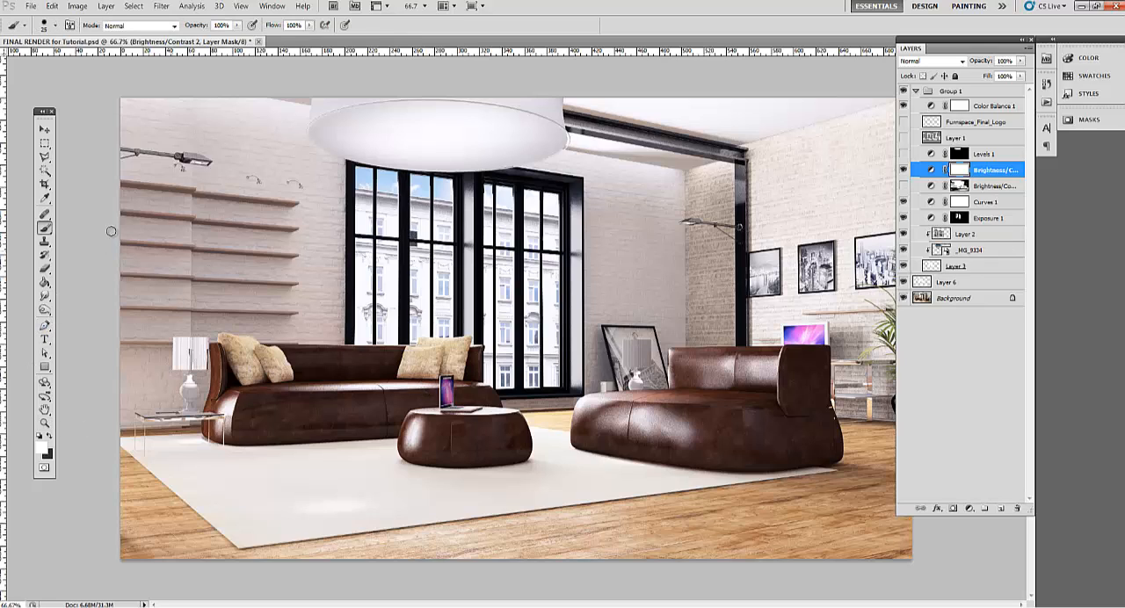
key("bracketright")
key("bracketright")
key("bracketright")
key("bracketright")
key("bracketright")
key("bracketright")
key("bracketright")
key("bracketright")
key("bracketright")
key("bracketleft")
key("bracketleft")
right_click(338, 322)
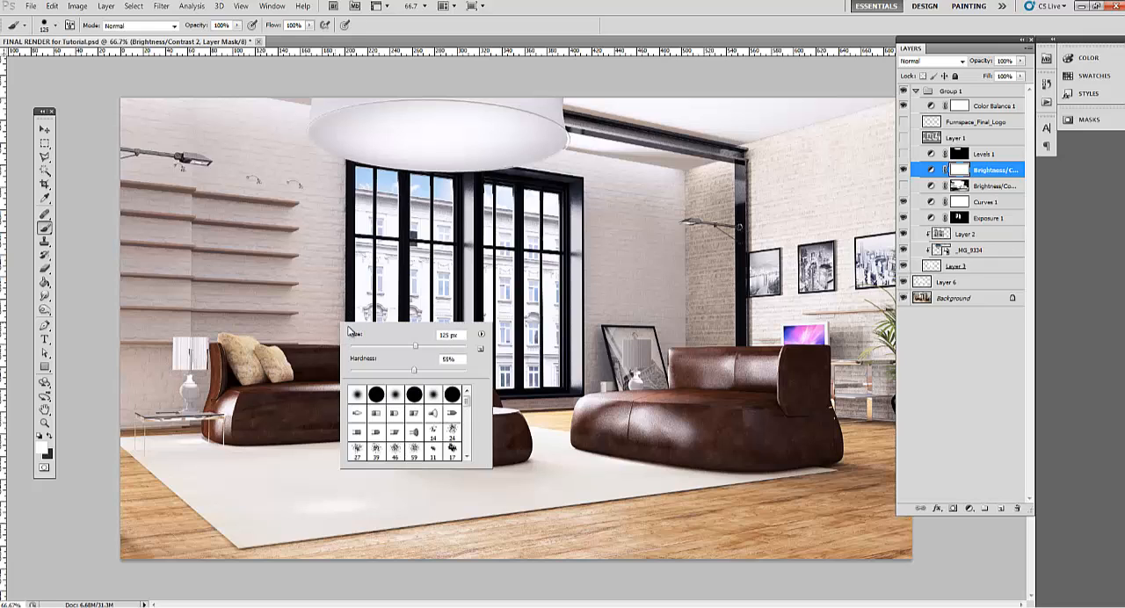
left_click_drag(409, 366, 377, 369)
left_click(552, 25)
left_click(237, 24)
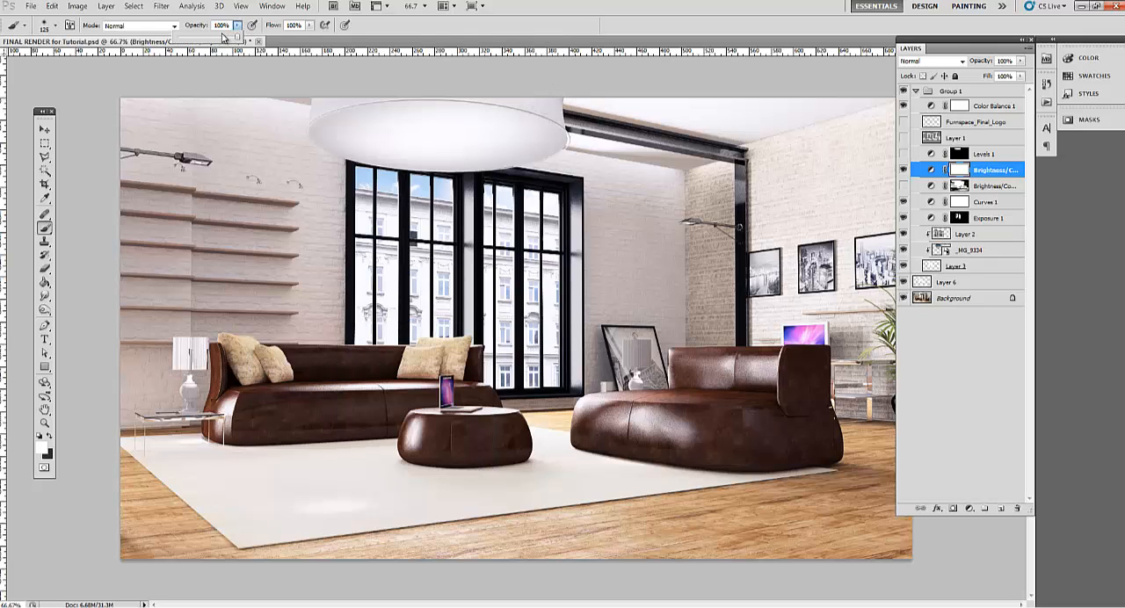
left_click_drag(224, 38, 201, 41)
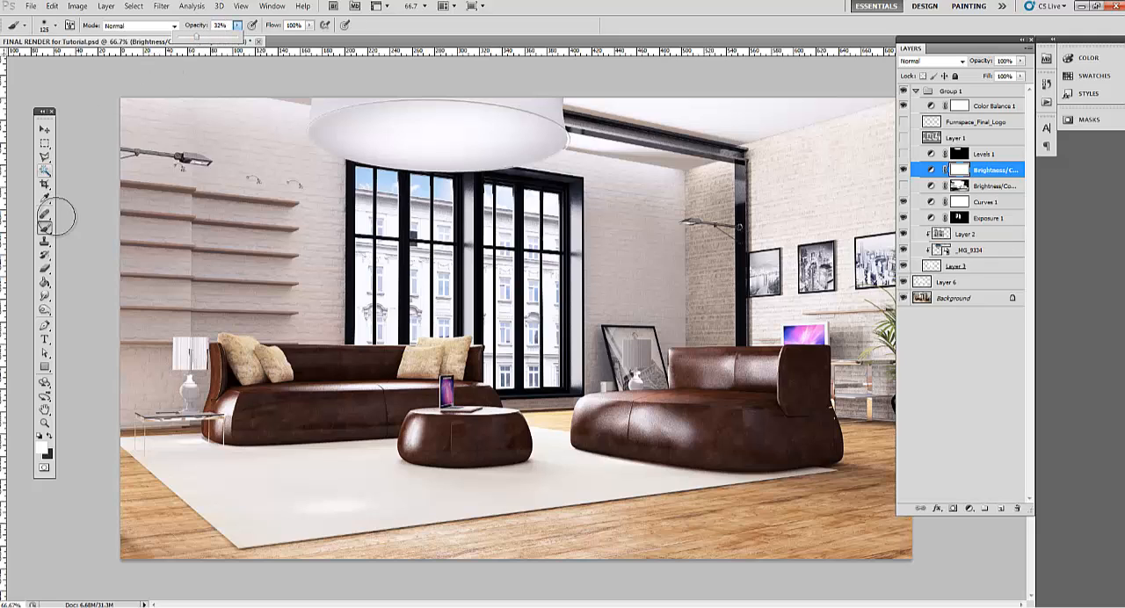
Set the foreground to black, enlarge the brush to 200 px, and soften the brightening by painting across the mask
left_click(49, 437)
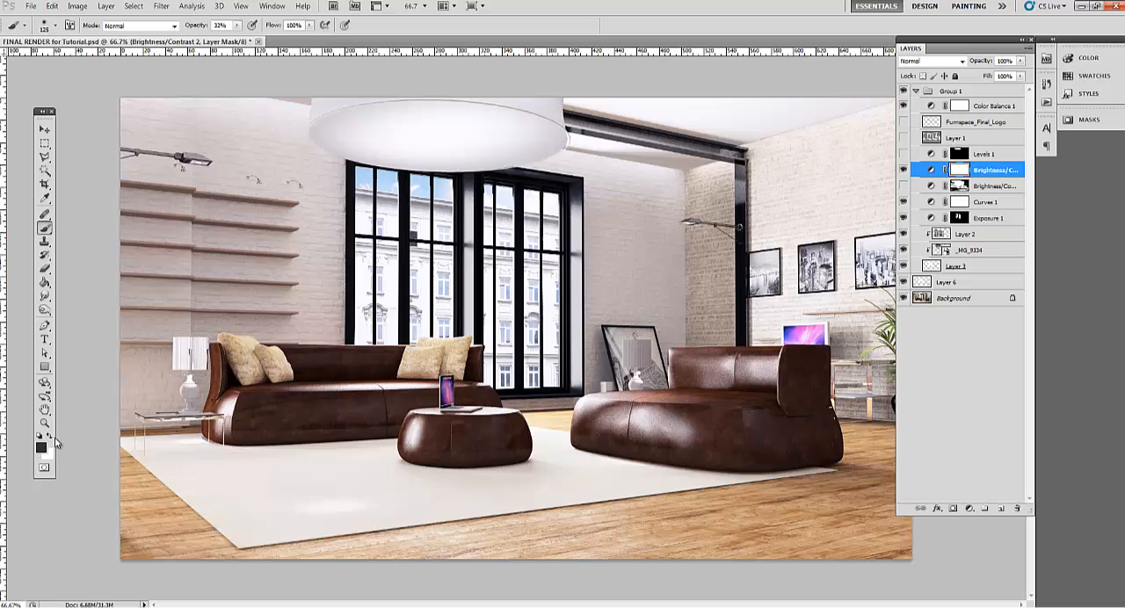
left_click(49, 437)
key("bracketright")
key("bracketright")
key("bracketright")
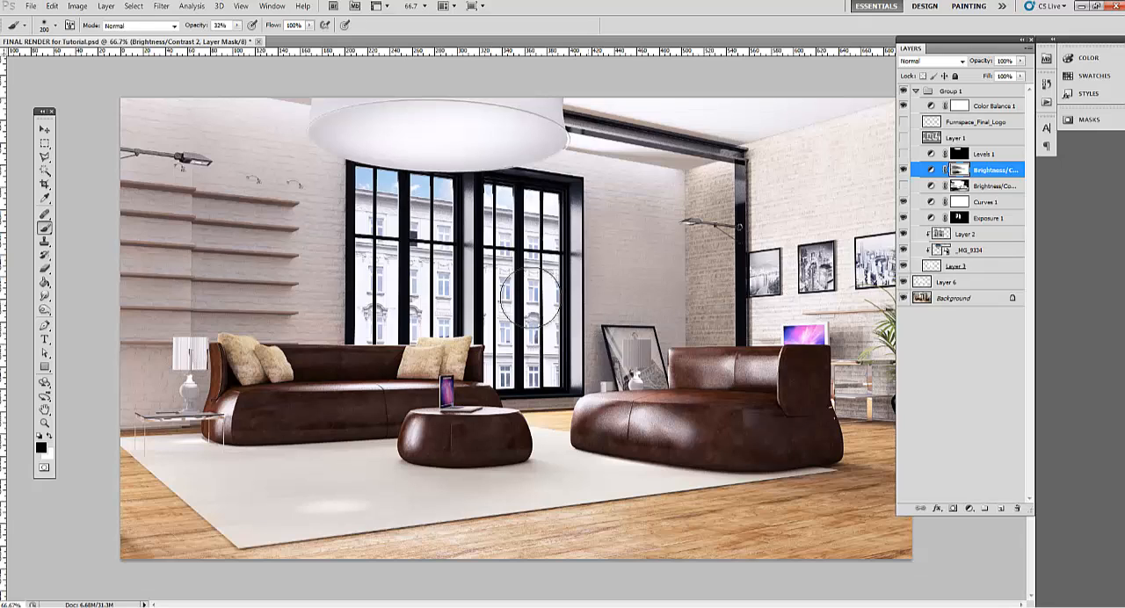
Raise the brush opacity to 73% and paint the mask over the picture wall and the front of the chaise sofa
right_click(411, 288)
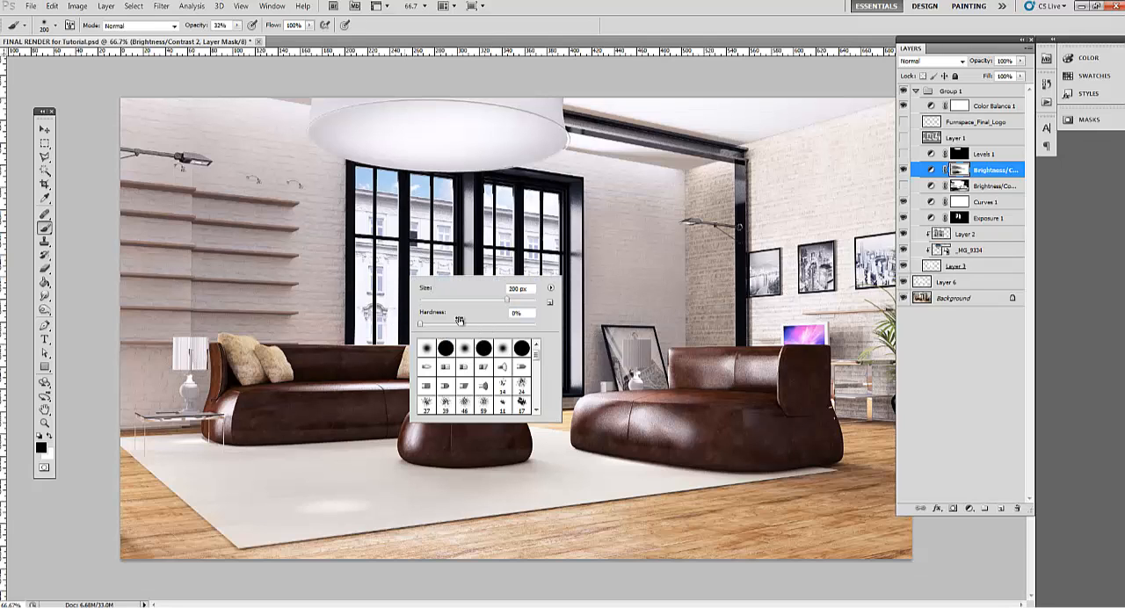
left_click(237, 25)
left_click_drag(238, 37, 262, 38)
mouse_move(611, 260)
left_mouse_down()
mouse_move(526, 286)
mouse_move(697, 215)
mouse_move(574, 275)
mouse_move(753, 323)
mouse_move(848, 314)
mouse_move(928, 223)
left_mouse_up()
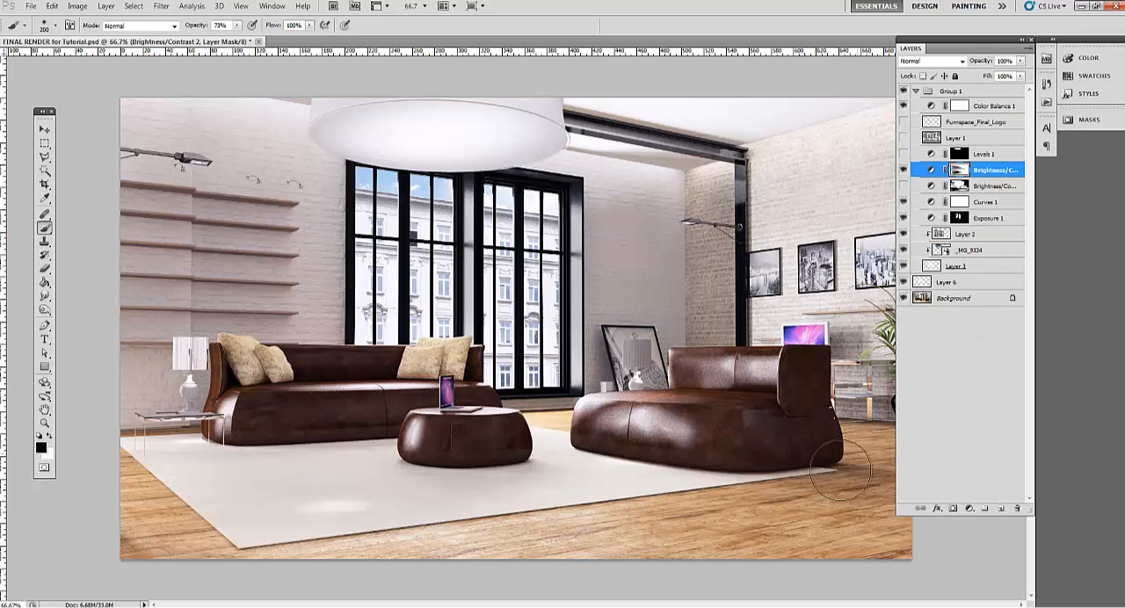
left_click_drag(826, 476, 815, 459)
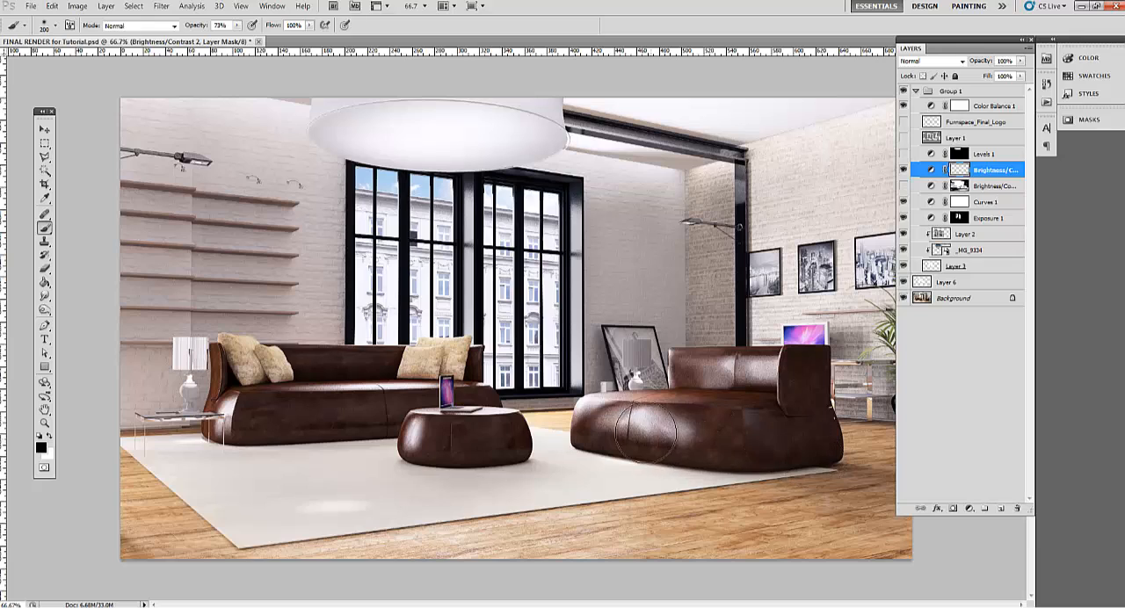
Reduce the brush to 125 px and mask the brightening around the side table lamp and the wall shelves
key("bracketleft")
key("bracketleft")
key("bracketleft")
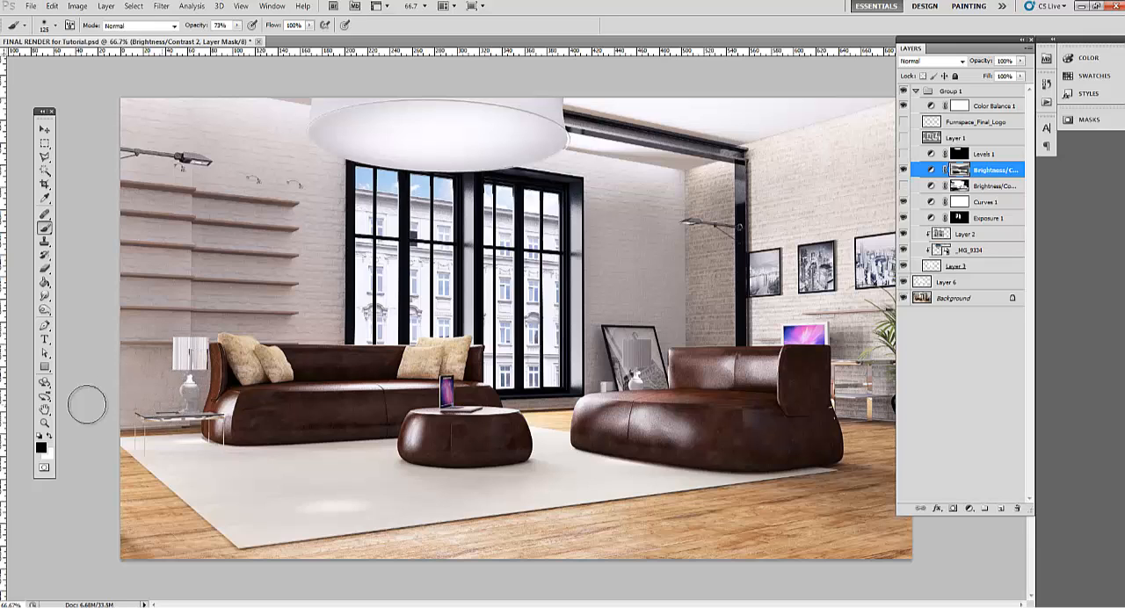
left_click(190, 392)
mouse_move(72, 360)
left_mouse_down()
mouse_move(223, 334)
mouse_move(144, 338)
mouse_move(270, 304)
mouse_move(106, 291)
mouse_move(265, 263)
mouse_move(248, 245)
mouse_move(151, 211)
mouse_move(280, 210)
left_mouse_up()
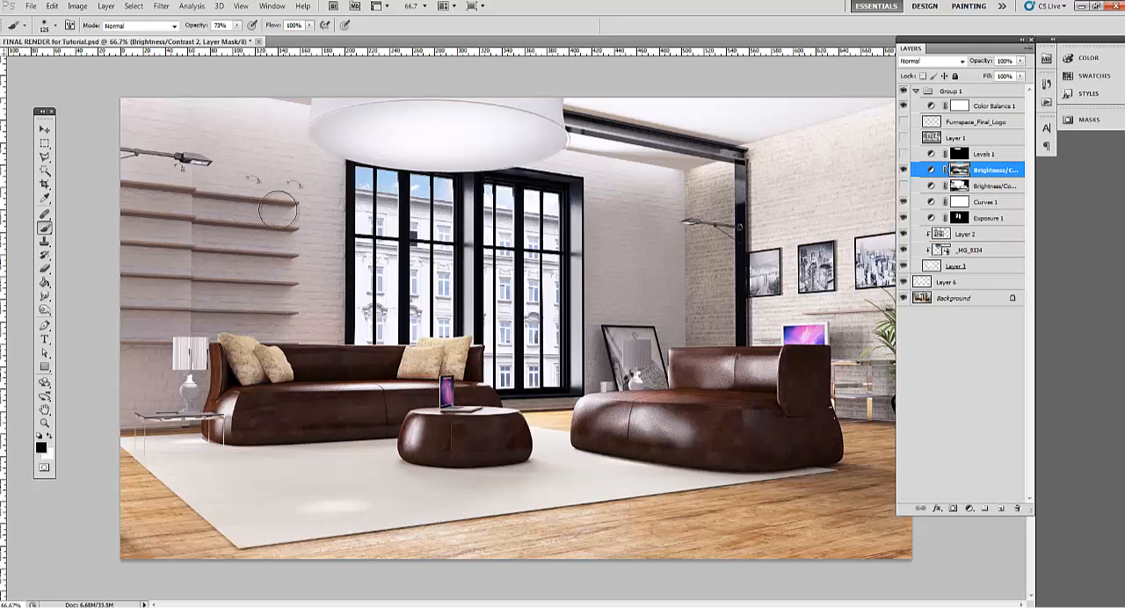
Mask the brightening along the ceiling and dark beam near the wall corner, reducing the brush to 70 px for finer areas
mouse_move(641, 88)
left_mouse_down()
mouse_move(506, 80)
mouse_move(680, 109)
mouse_move(592, 113)
mouse_move(660, 127)
mouse_move(755, 133)
mouse_move(645, 100)
mouse_move(672, 116)
mouse_move(811, 98)
mouse_move(841, 108)
mouse_move(697, 130)
mouse_move(764, 142)
mouse_move(875, 116)
mouse_move(696, 160)
left_mouse_up()
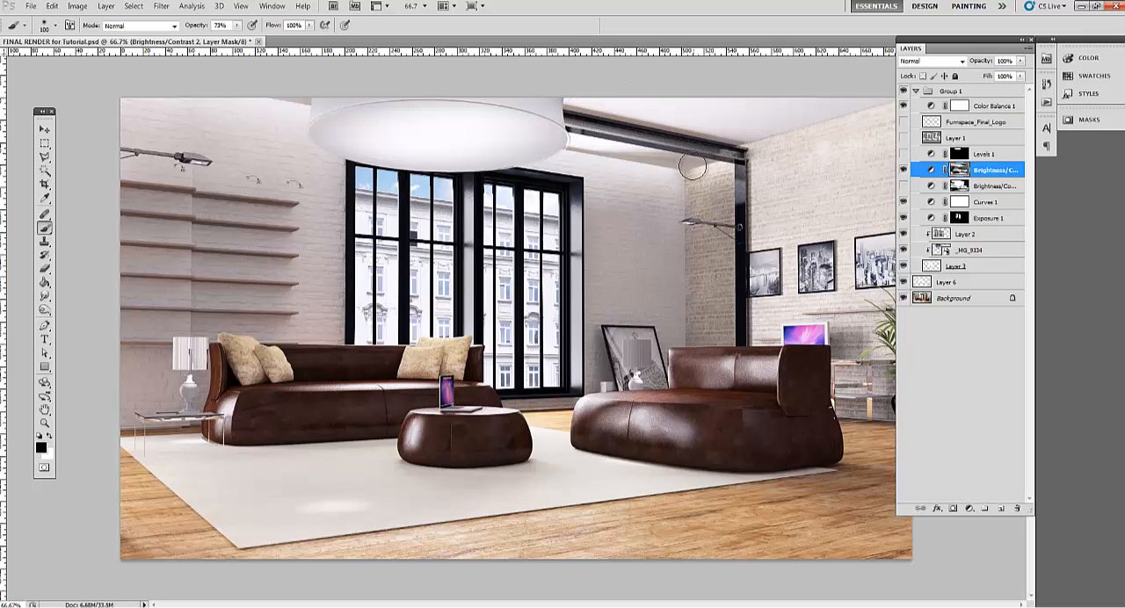
key("bracketleft")
key("bracketleft")
key("bracketleft")
key("bracketleft")
key("bracketleft")
key("bracketleft")
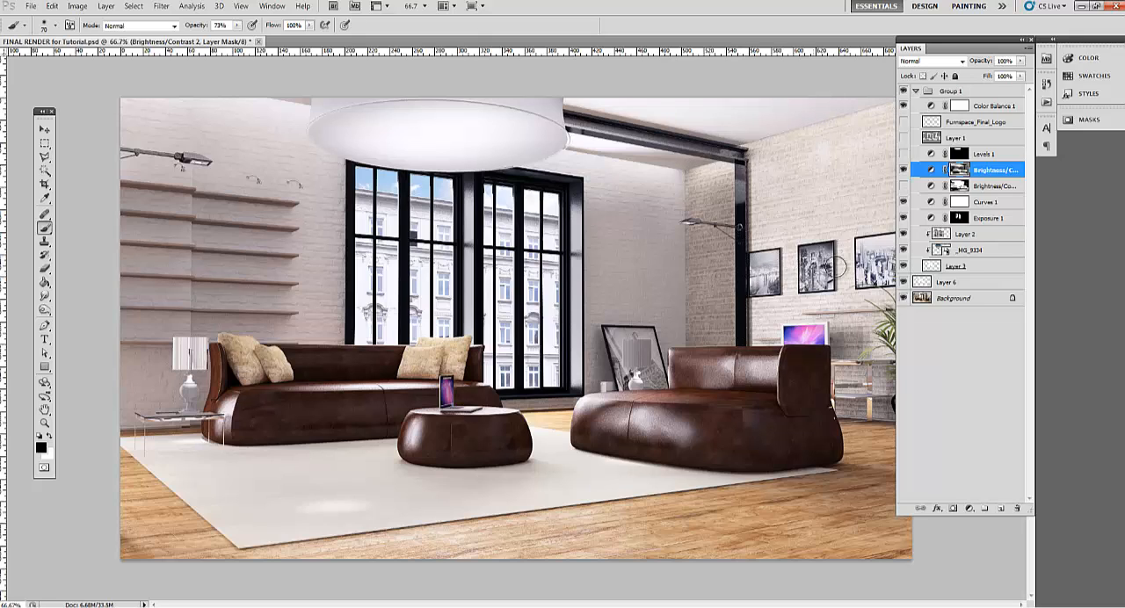
Paint the mask over the wood floor and rug edge with a 150 px brush, and over the leather sofas at 90 px
key("bracketright")
key("bracketright")
key("bracketright")
key("bracketright")
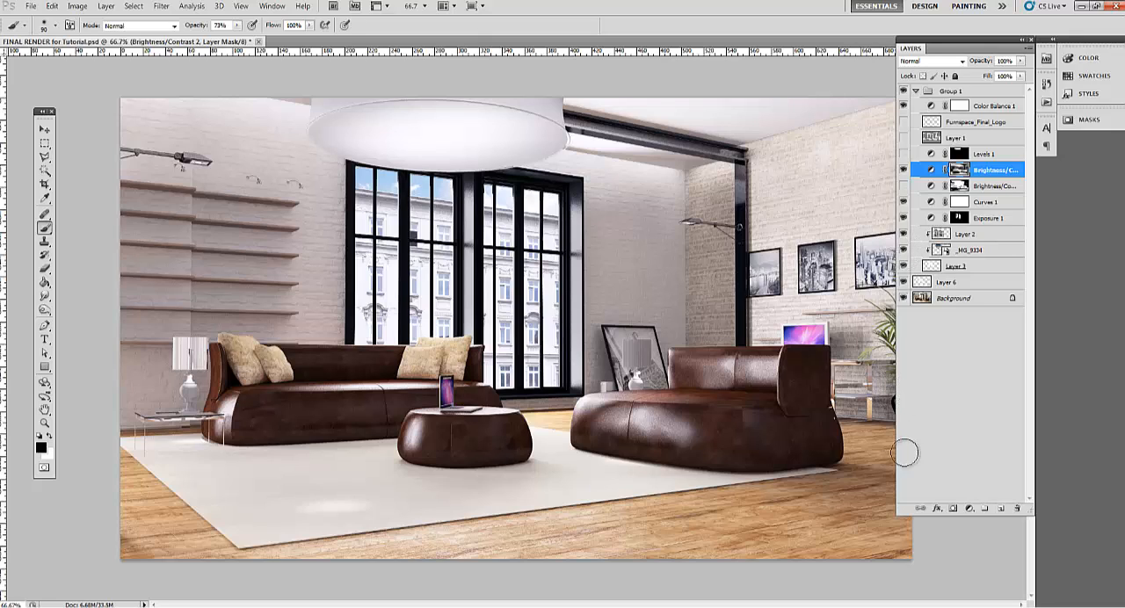
key("bracketright")
key("bracketright")
key("bracketright")
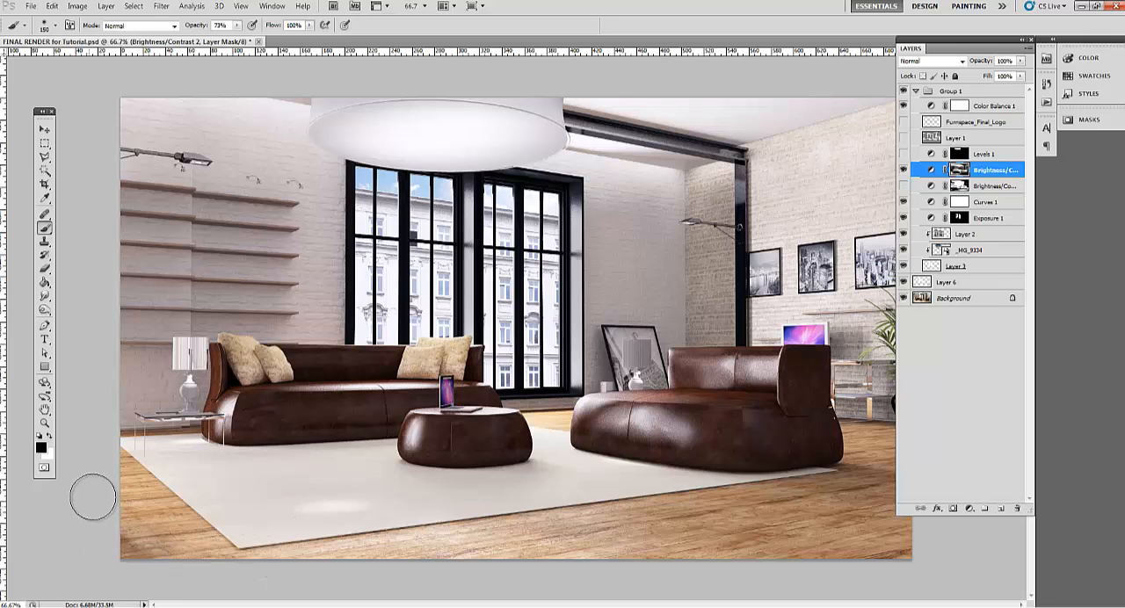
mouse_move(121, 434)
left_mouse_down()
mouse_move(236, 526)
mouse_move(290, 538)
left_mouse_up()
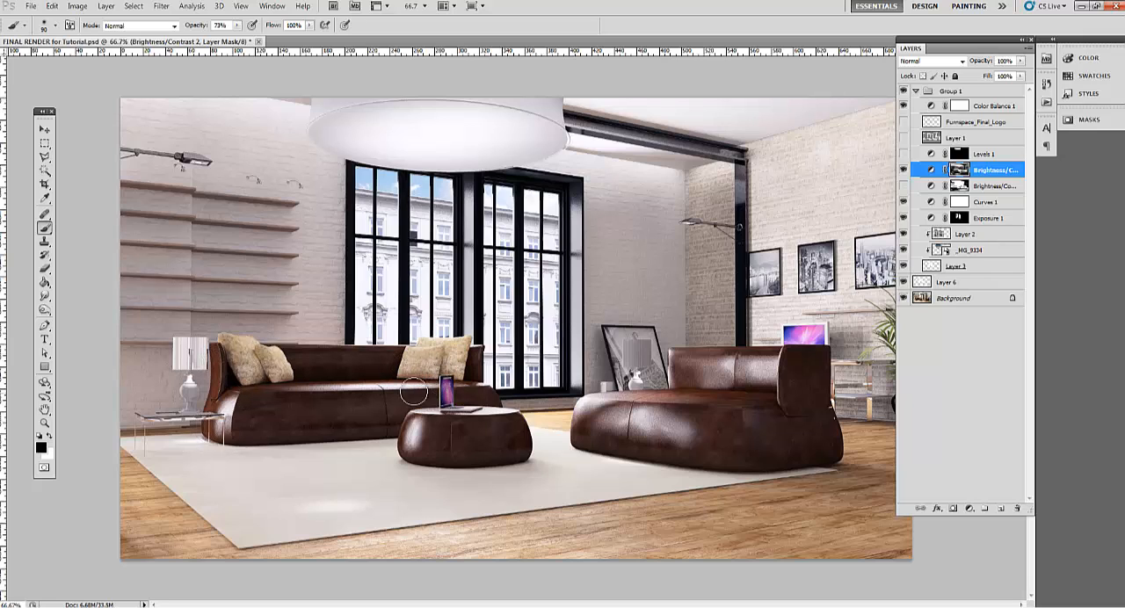
mouse_move(436, 399)
left_mouse_down()
mouse_move(414, 396)
mouse_move(431, 398)
left_mouse_up()
mouse_move(755, 413)
left_mouse_down()
mouse_move(705, 443)
mouse_move(622, 444)
mouse_move(573, 426)
mouse_move(735, 358)
mouse_move(808, 381)
left_mouse_up()
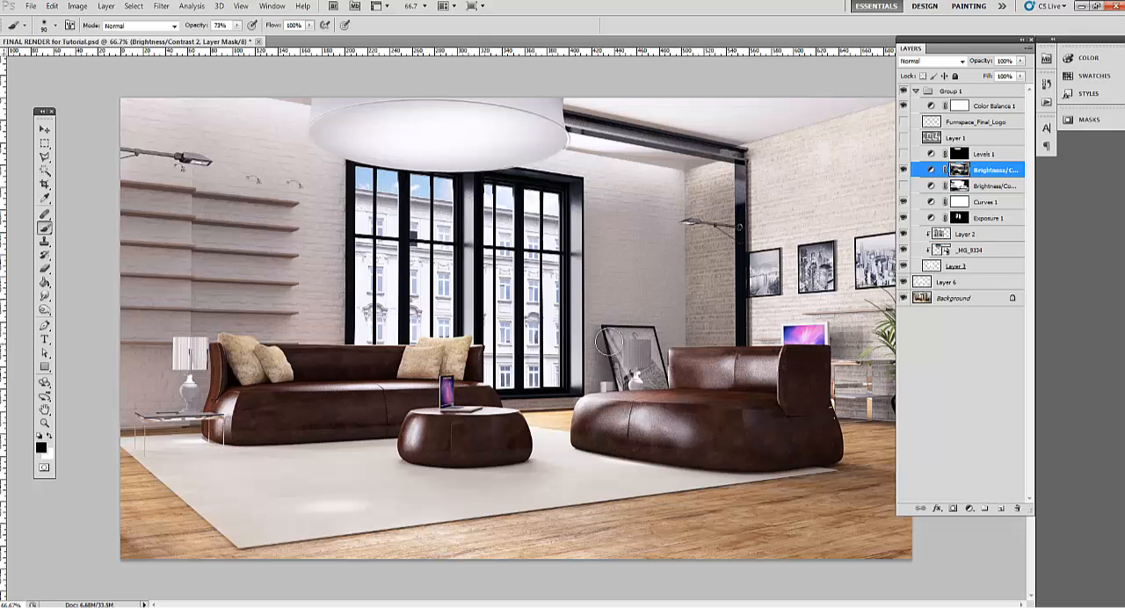
Touch up the mask by the leaning picture and alternate the two Brightness/Contrast layers for comparison, leaving only Brightness/Contrast 1 visible
left_click_drag(600, 361, 606, 364)
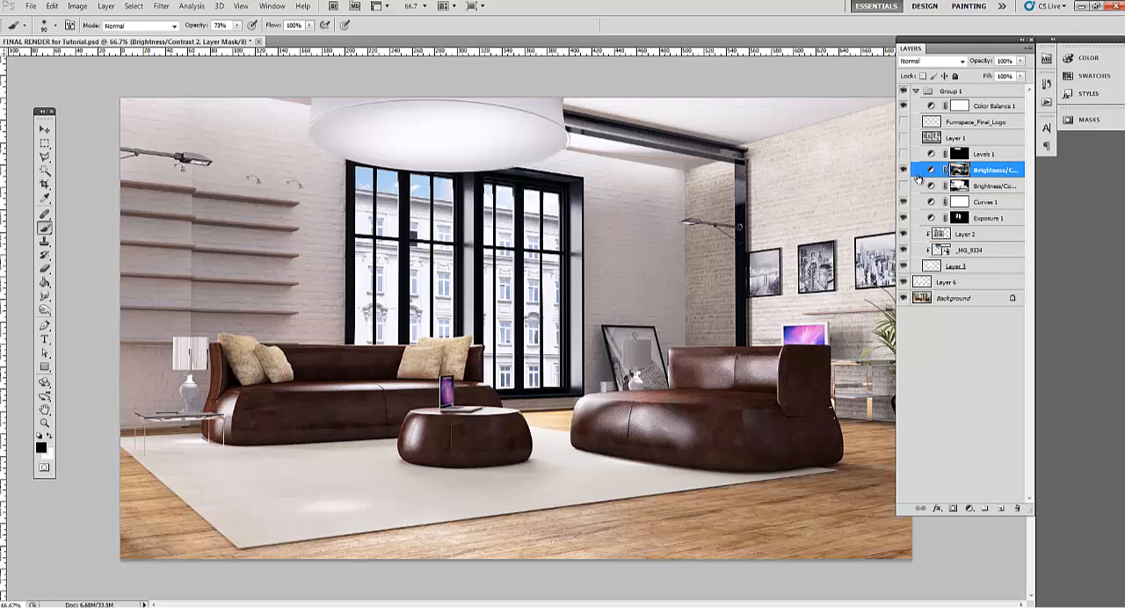
left_click(904, 174)
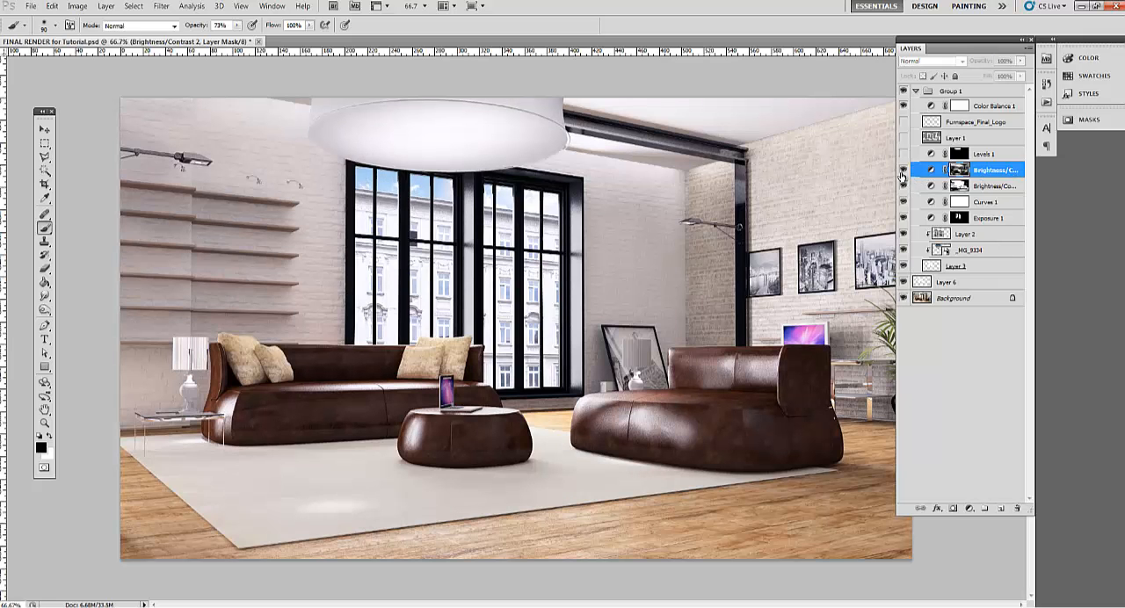
left_click(901, 173)
left_click(902, 174)
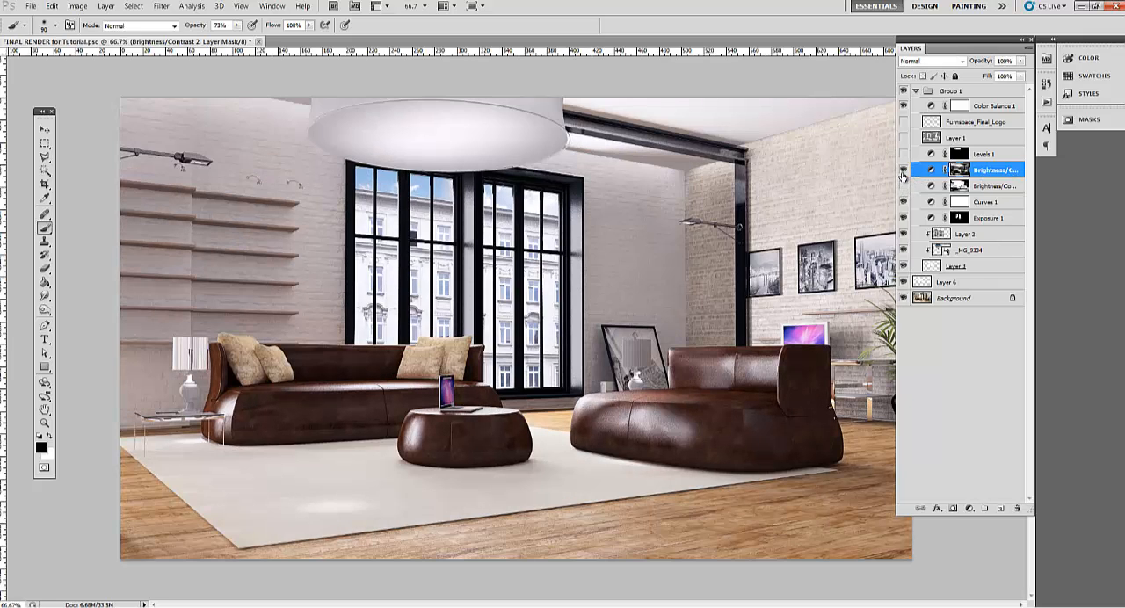
left_click(904, 186)
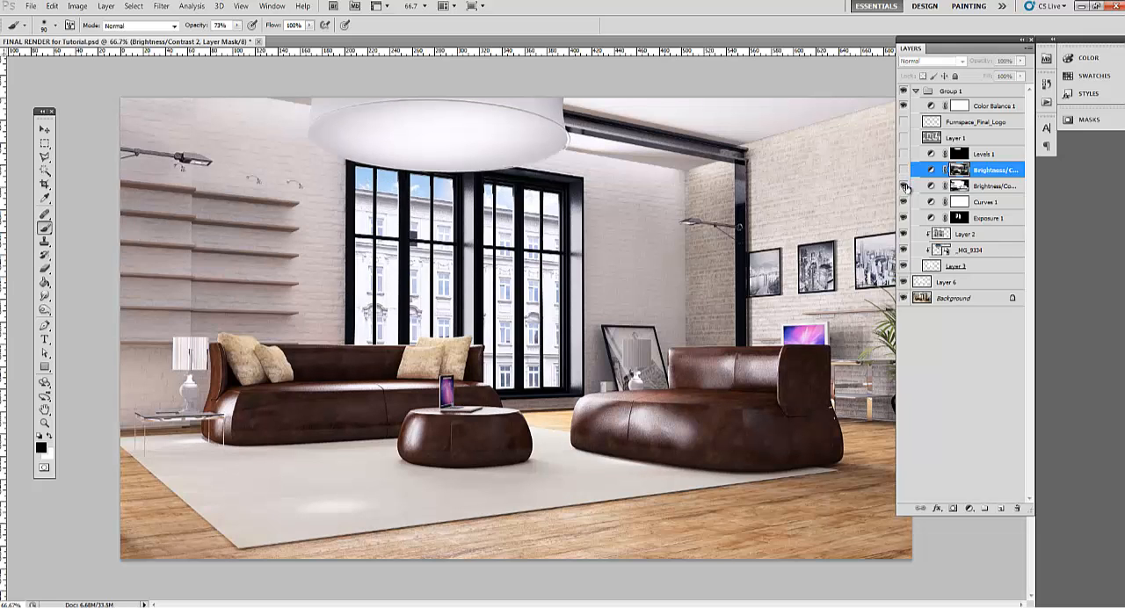
left_click(903, 186)
left_click(904, 172)
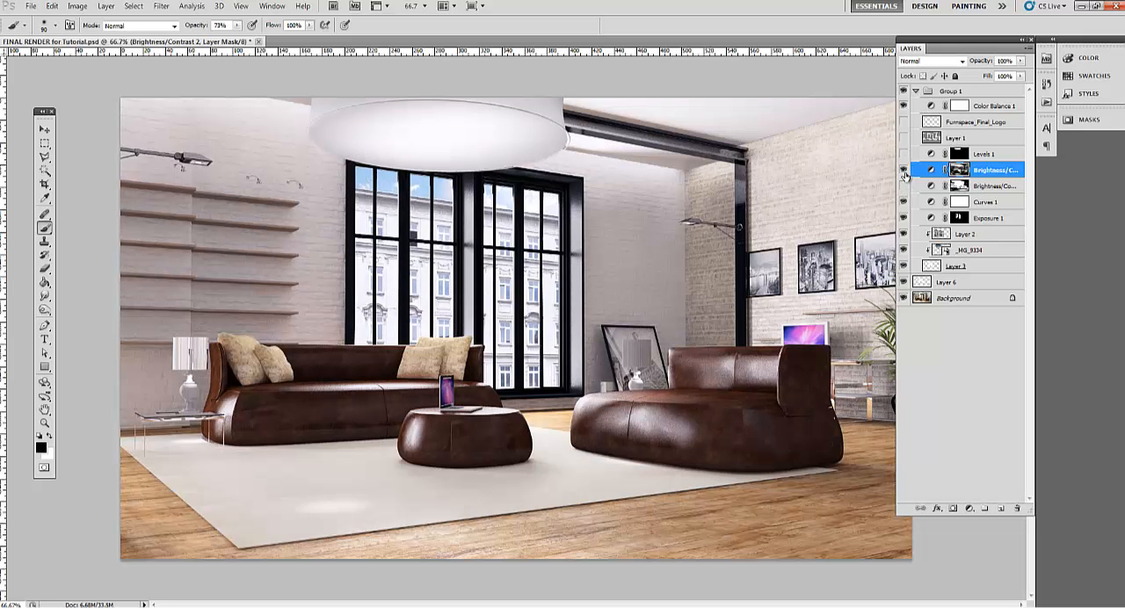
left_click(904, 173)
left_click(904, 187)
Switch the Levels 1 layer on and off to compare its effect on the ceiling lamp
left_click(905, 155)
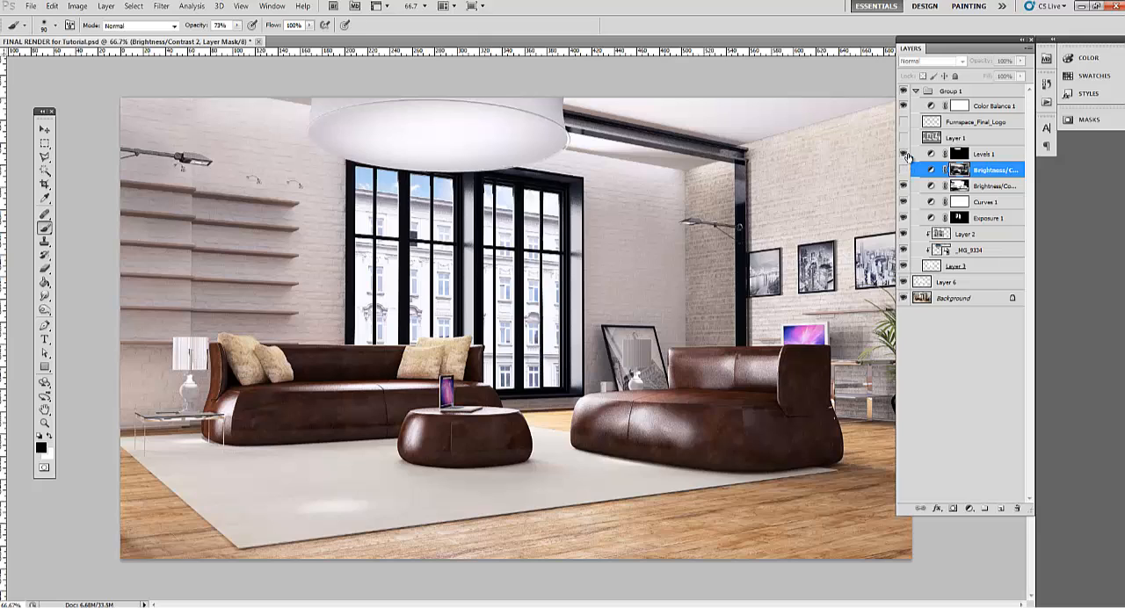
left_click(904, 155)
left_click(982, 155)
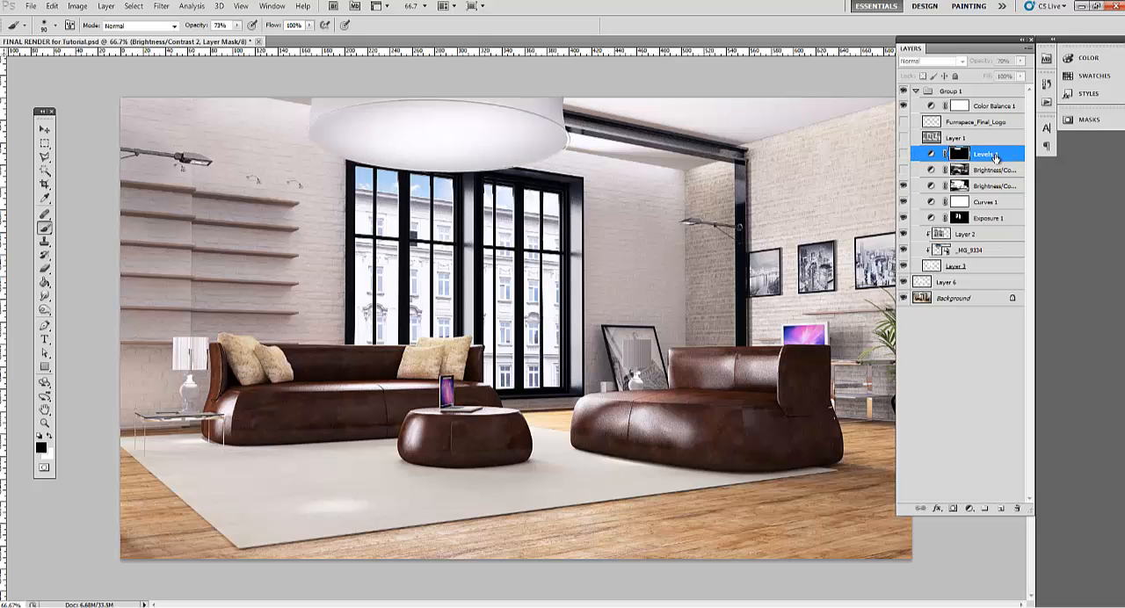
left_click(904, 155)
left_click(903, 154)
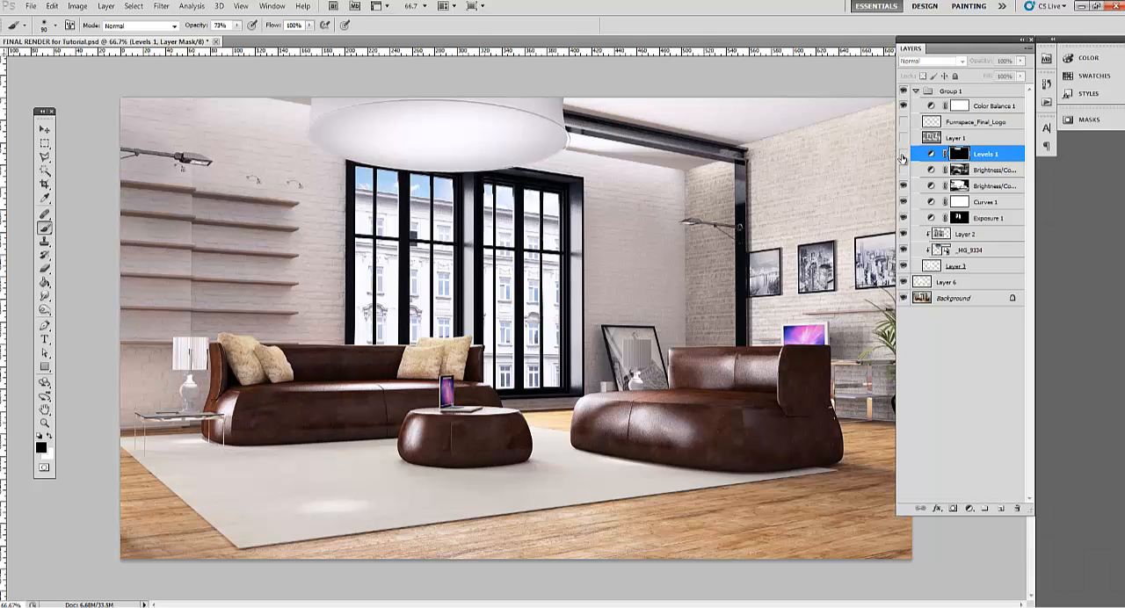
left_click(903, 154)
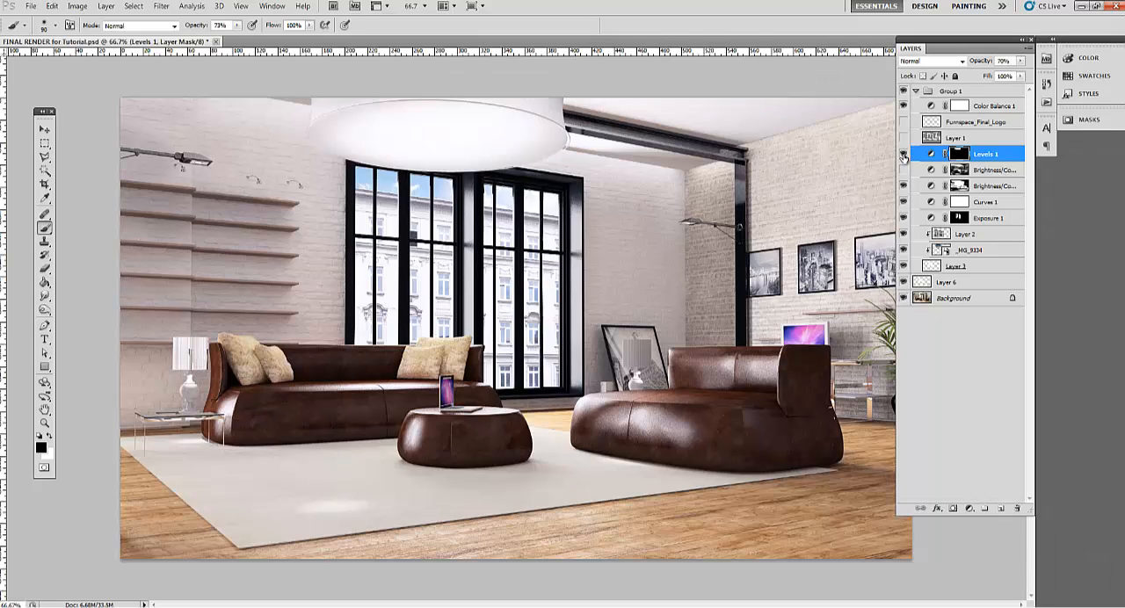
left_click(904, 155)
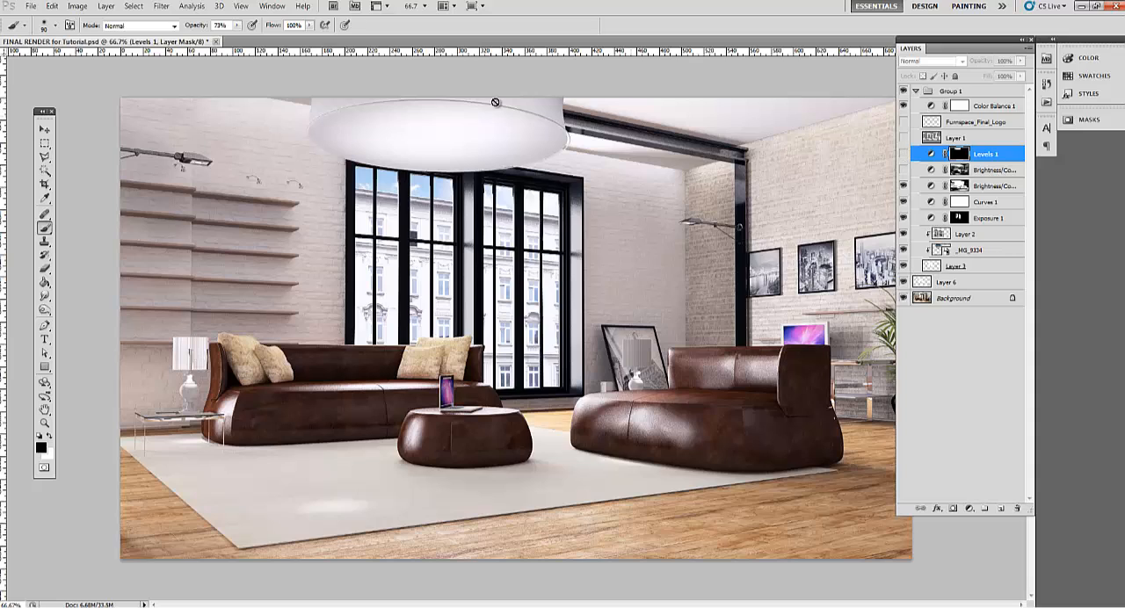
left_click(904, 154)
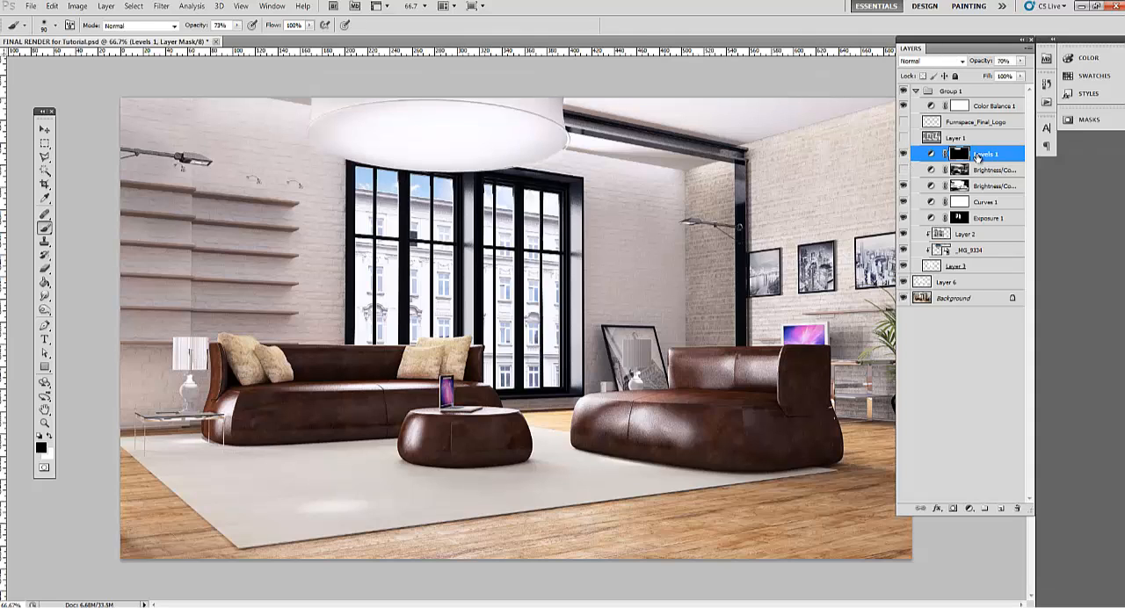
Lower the Levels 1 layer's opacity to 16% and hide the layer
left_click(1020, 62)
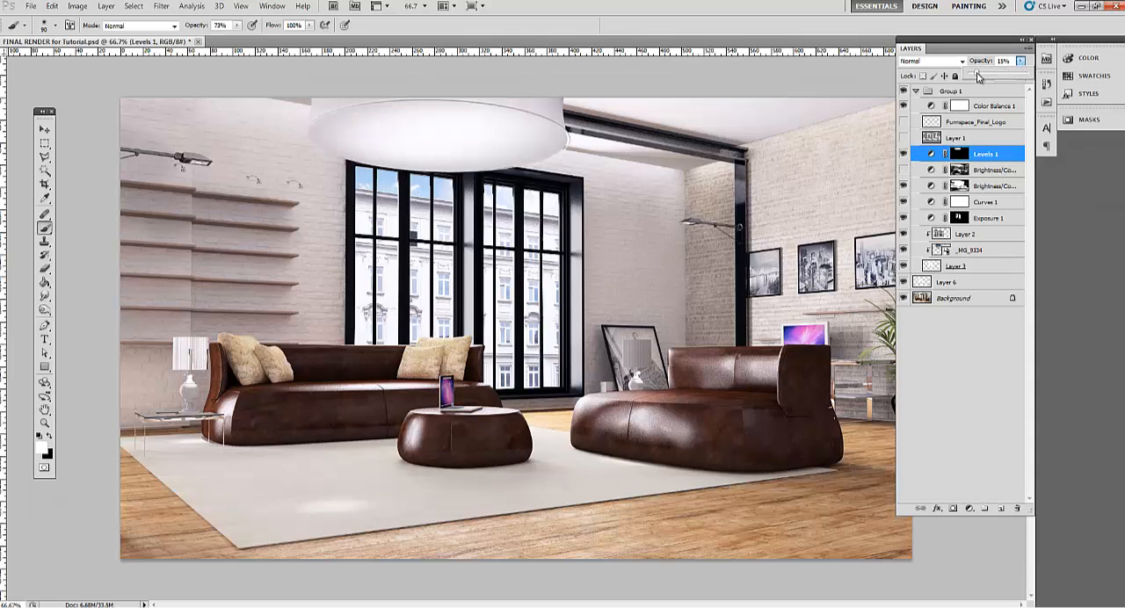
left_click_drag(978, 76, 988, 77)
left_click(904, 154)
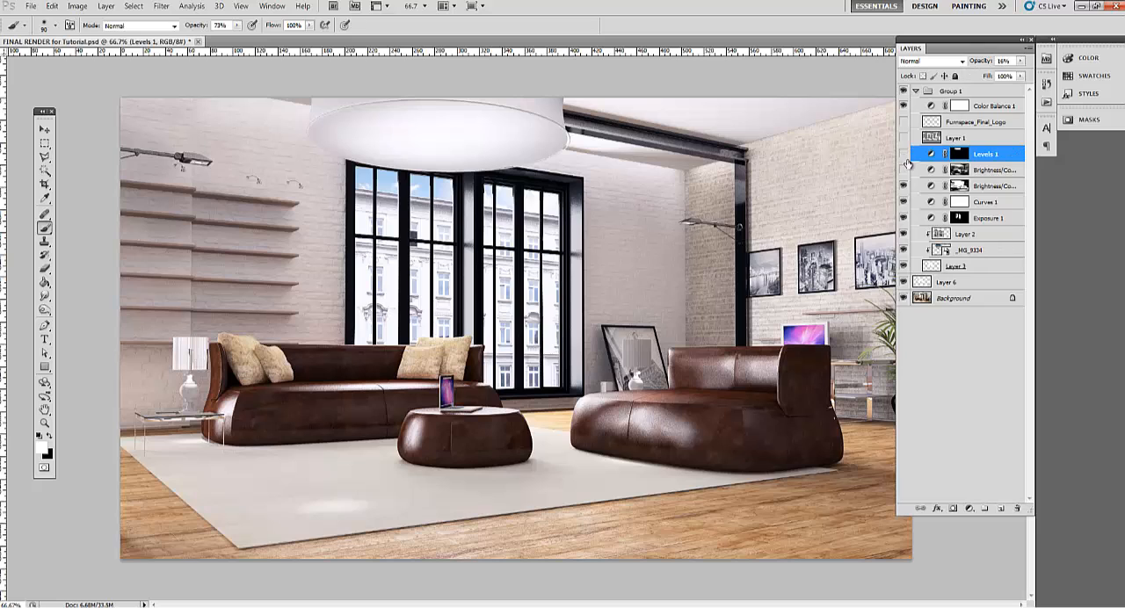
Add a new Levels adjustment layer above Levels 1 and invert its mask to black
left_click(974, 511)
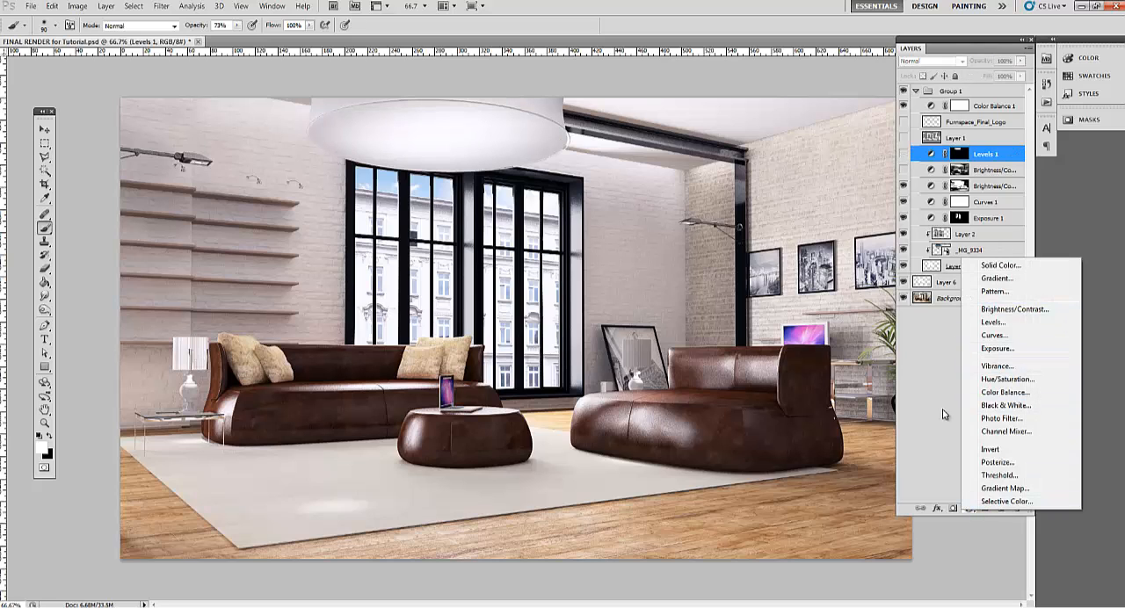
left_click(993, 321)
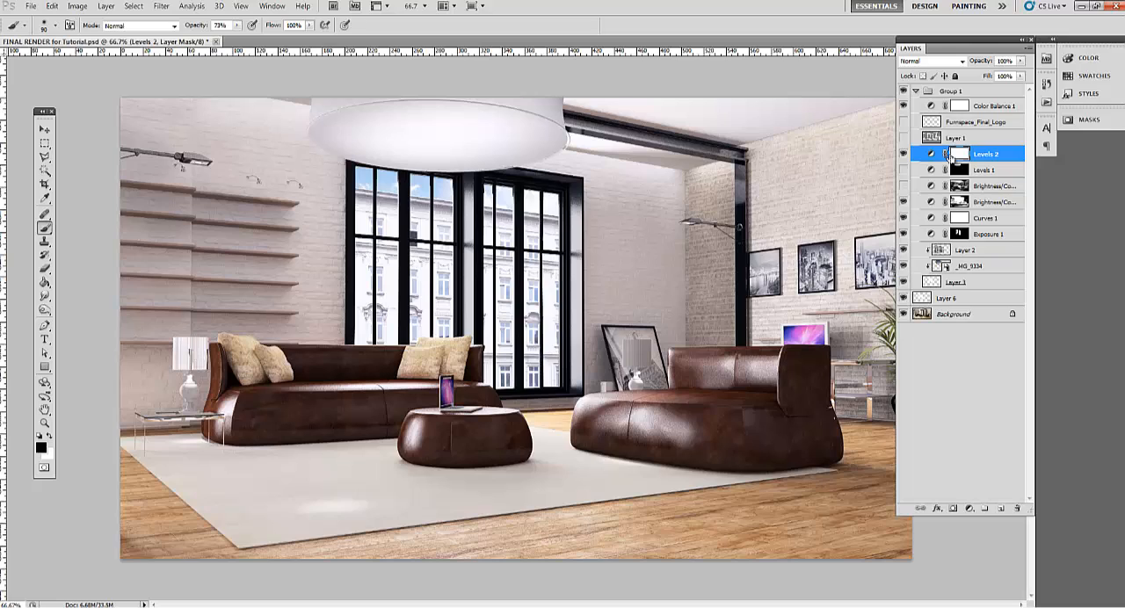
key("ctrl+i")
Outline the large round ceiling lamp with a closed Polygonal Lasso selection
key("l")
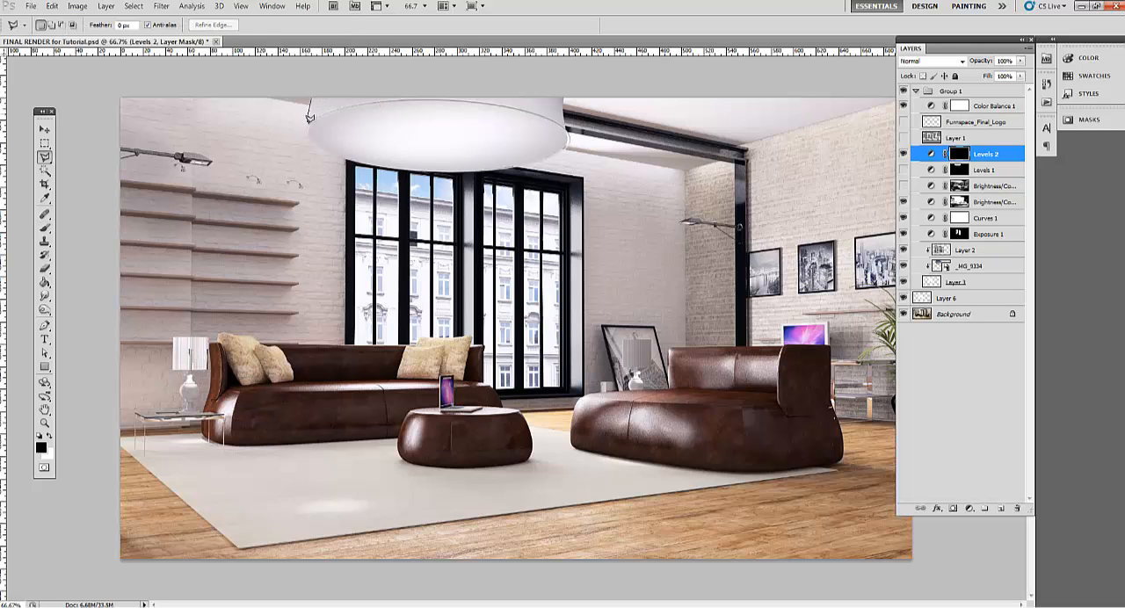
left_click(355, 161)
left_click(449, 171)
left_click(517, 164)
left_click(563, 151)
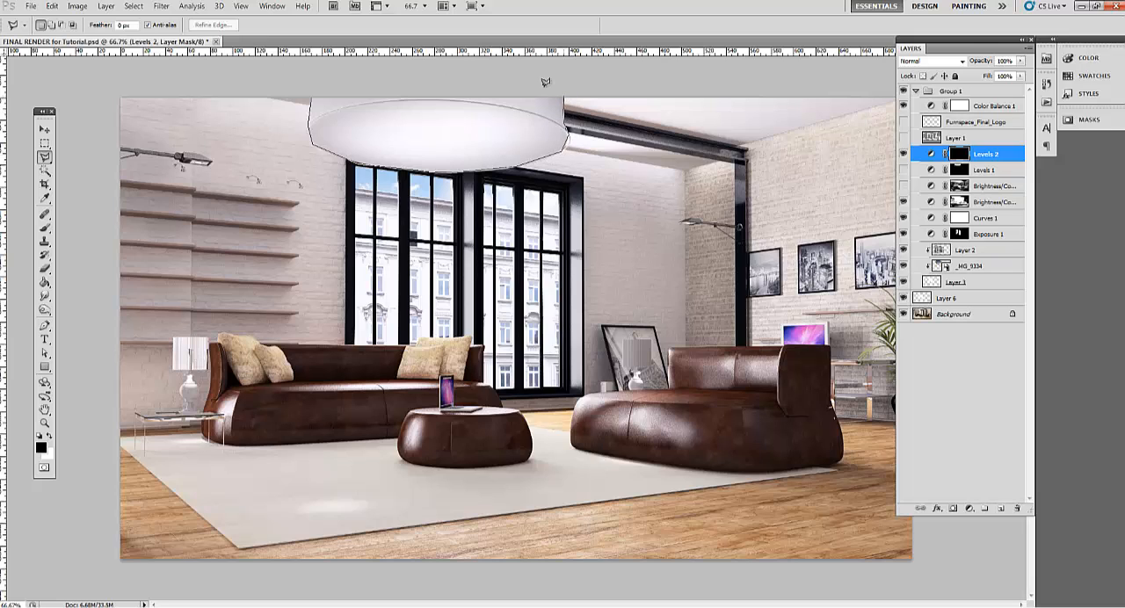
left_click(314, 83)
left_click(302, 130)
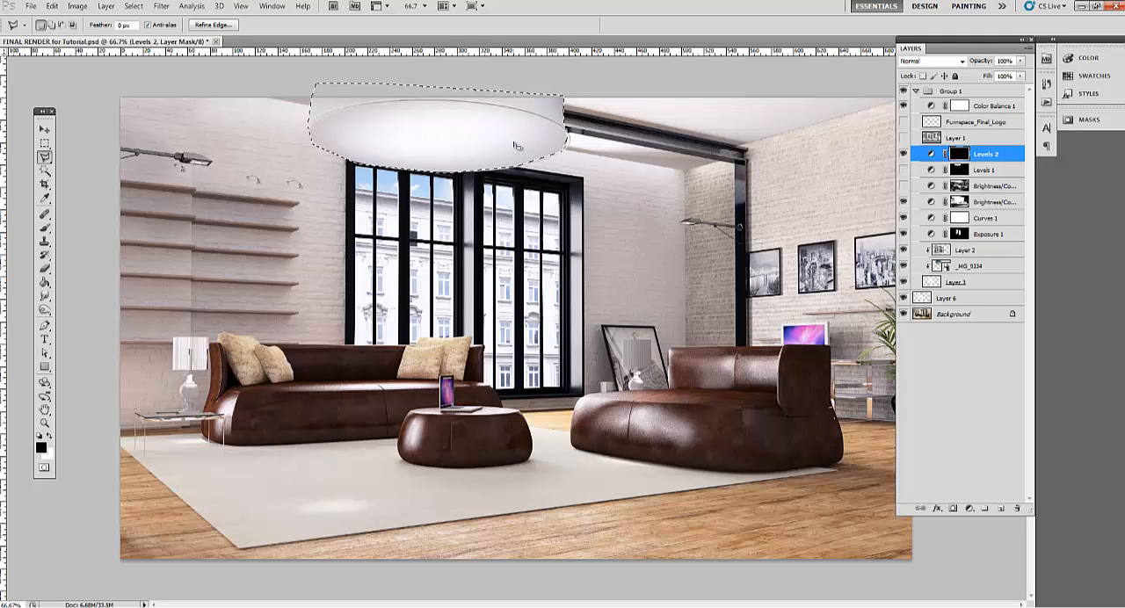
Fill the lamp selection with white on the Levels 2 mask and clear the selection
left_click(51, 440)
key("g")
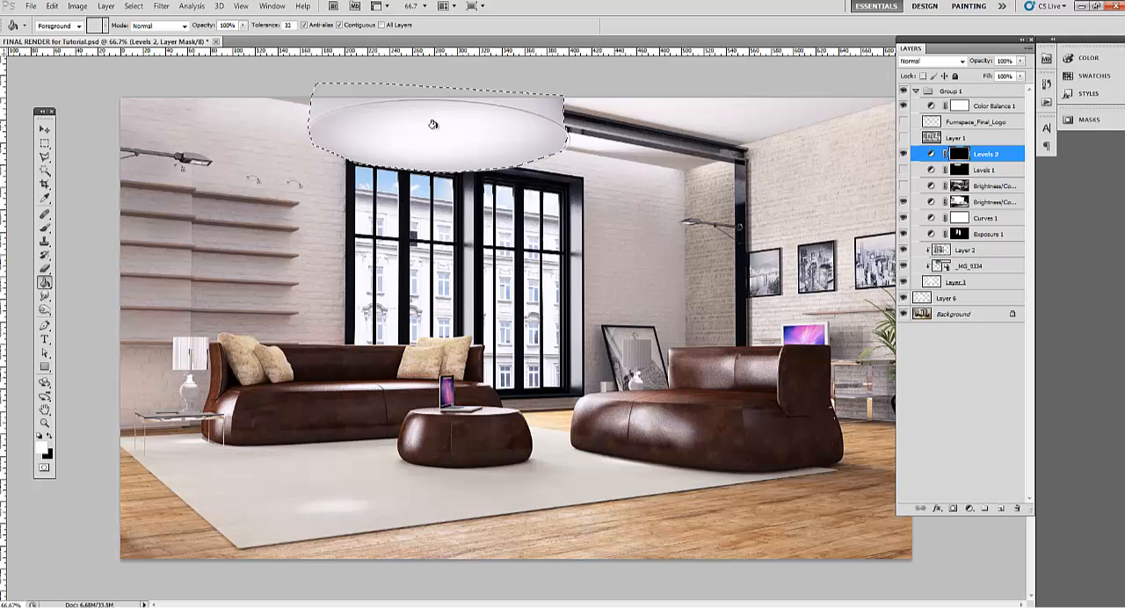
left_click(526, 130)
key("m")
key("ctrl+d")
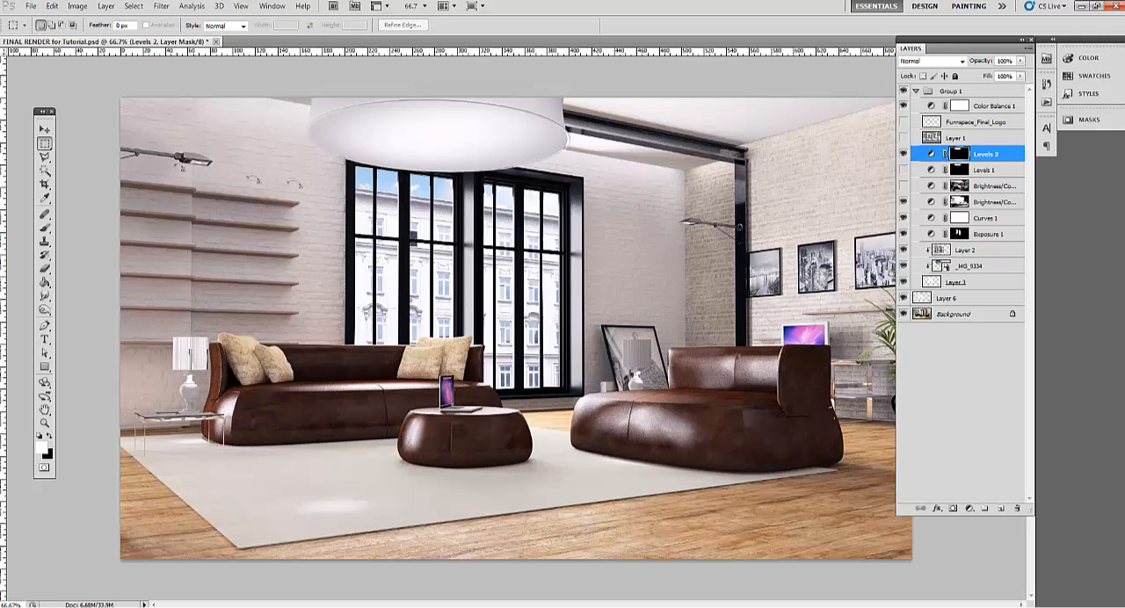
Open the Levels 2 adjustment settings and set the white input level to 249
double_click(932, 153)
left_click_drag(1024, 201, 733, 163)
mouse_move(775, 268)
left_mouse_down()
mouse_move(756, 268)
mouse_move(775, 269)
left_mouse_up()
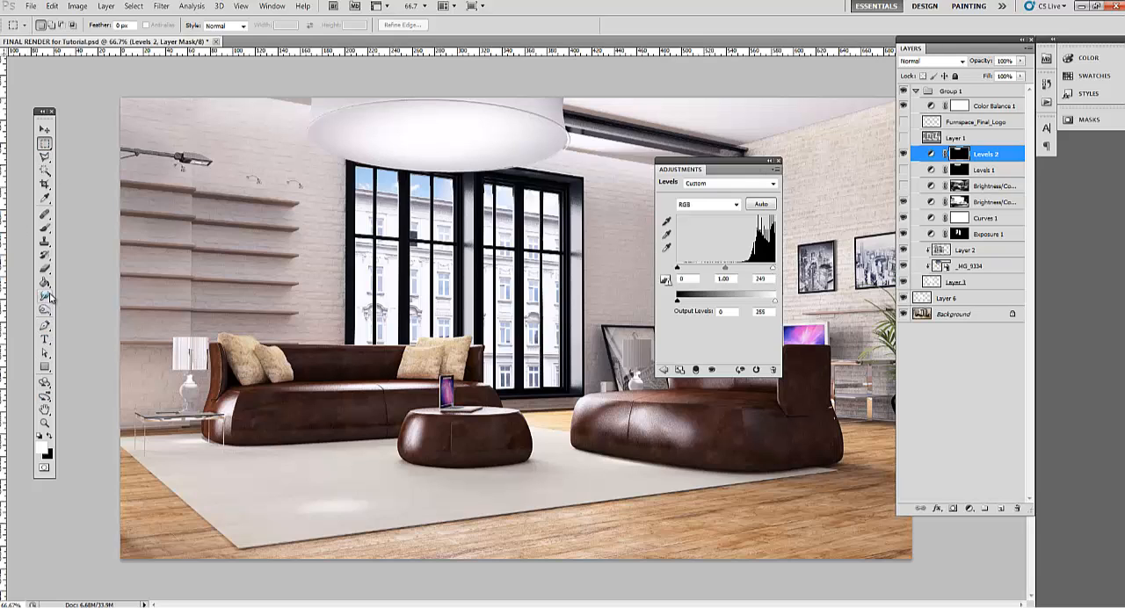
Paint black over the lamp centre on the Levels 2 mask with a 150 px brush at 52% opacity, reducing the brush to 80 px
left_click(45, 229)
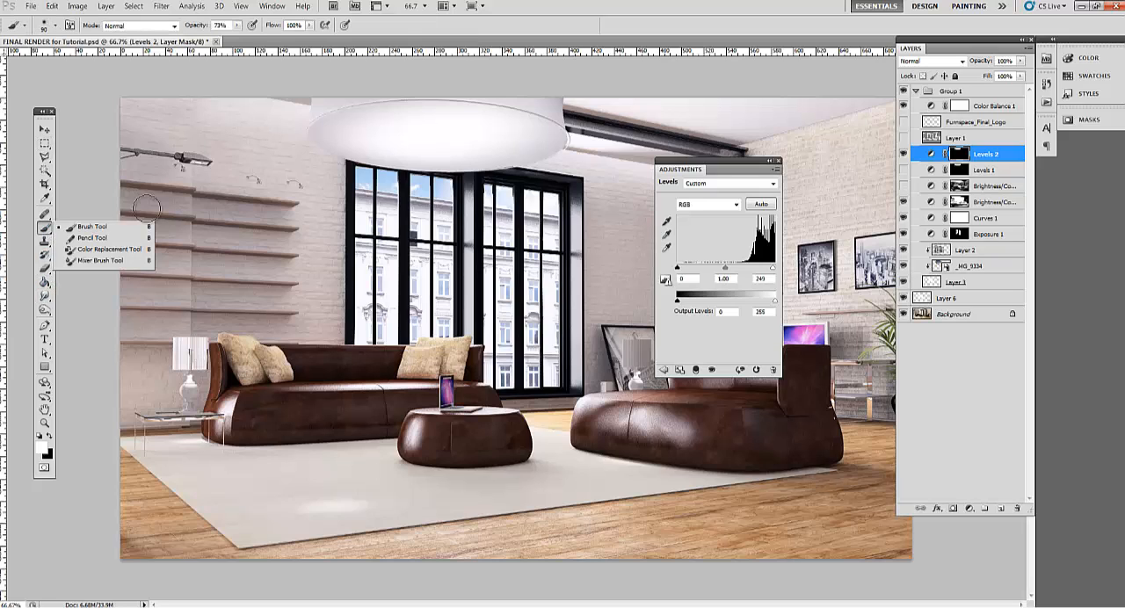
left_click(531, 28)
left_click(48, 437)
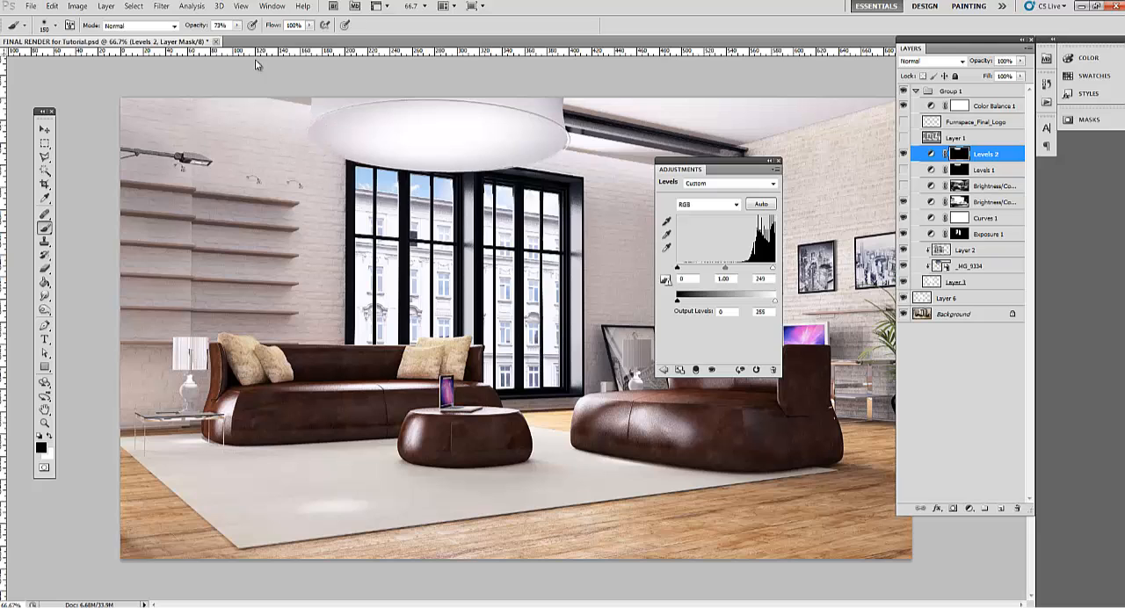
left_click_drag(239, 28, 225, 40)
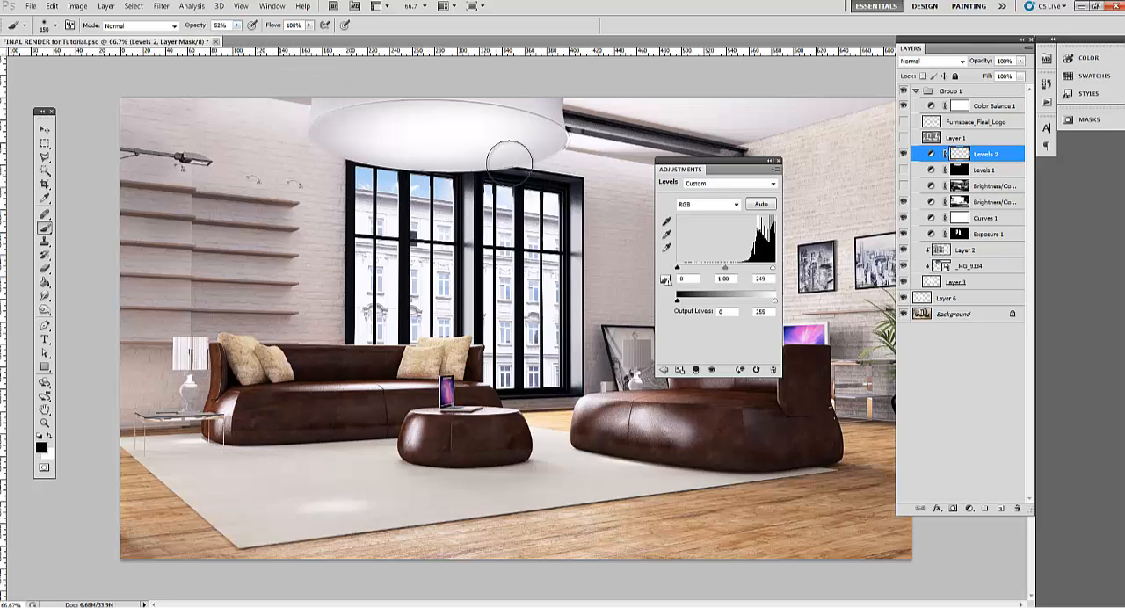
mouse_move(422, 121)
left_mouse_down()
mouse_move(456, 119)
mouse_move(411, 121)
mouse_move(463, 116)
mouse_move(421, 118)
mouse_move(493, 128)
left_mouse_up()
key("bracketleft")
key("bracketleft")
key("bracketleft")
key("bracketleft")
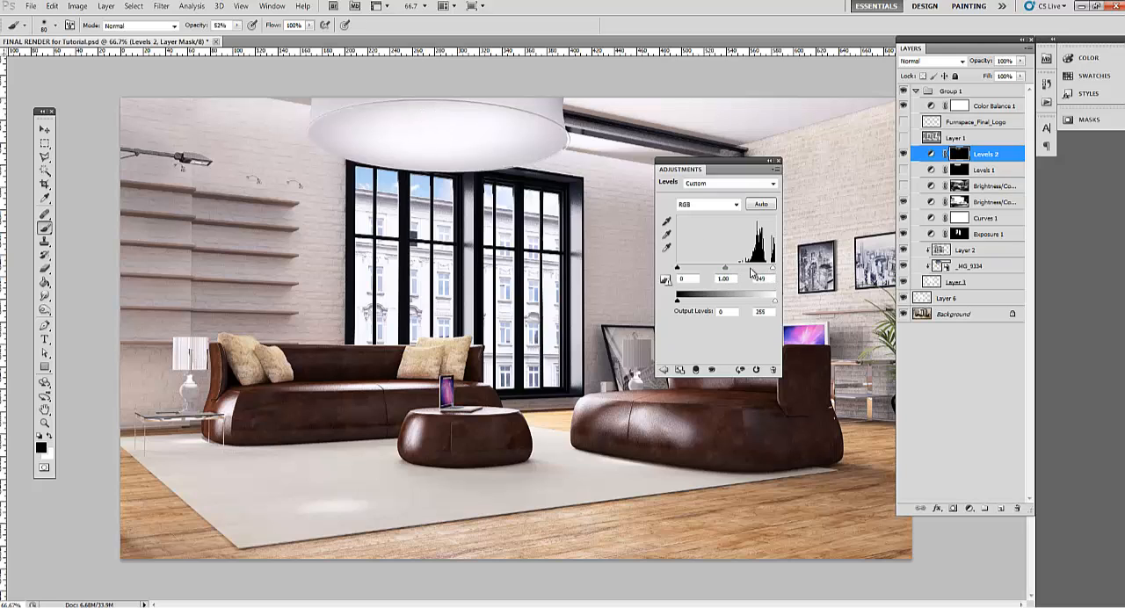
Set the Levels 2 white input level to 172, then hide Levels 2 and show Levels 1 to compare the lamp
left_click_drag(773, 272, 744, 272)
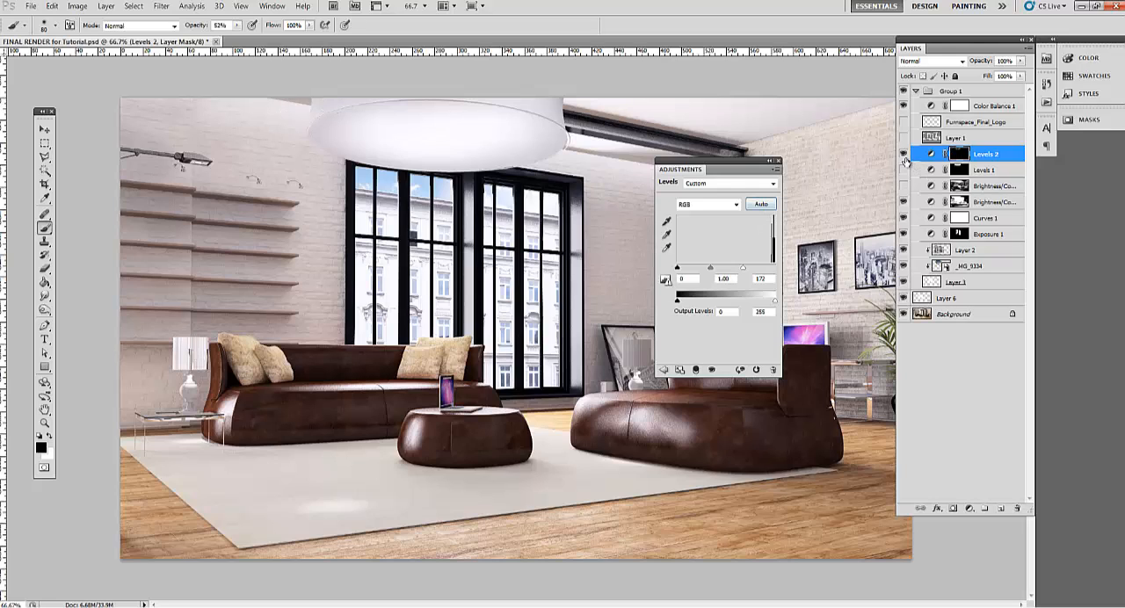
left_click(904, 154)
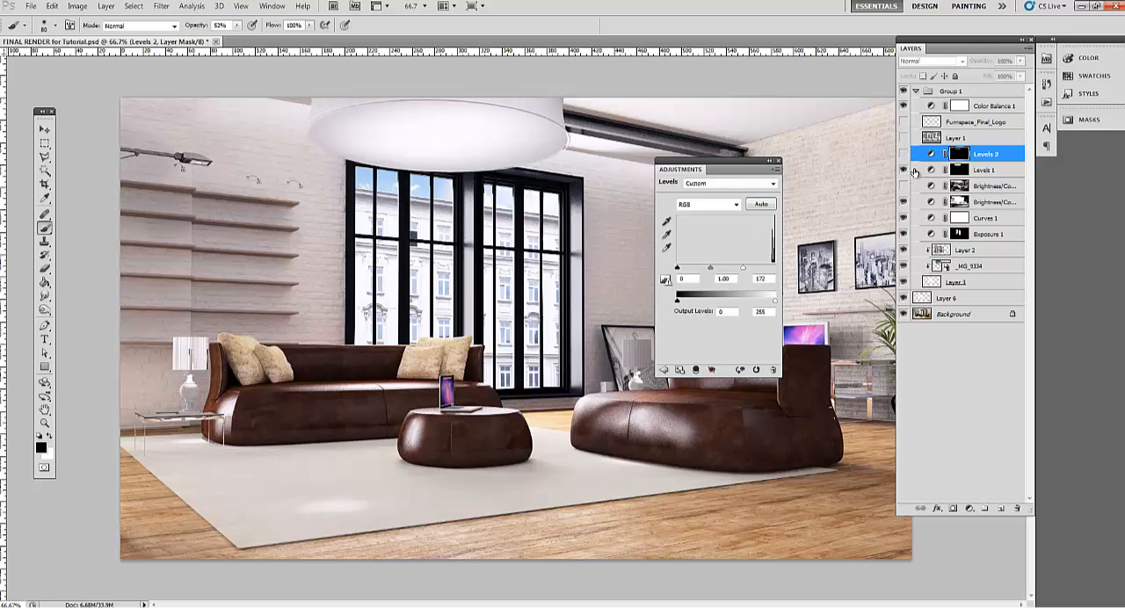
left_click(903, 154)
left_click(903, 153)
Delete the Levels 2 and Brightness/Contrast 2 adjustment layers and close the adjustment settings
left_click(935, 156)
key("Delete")
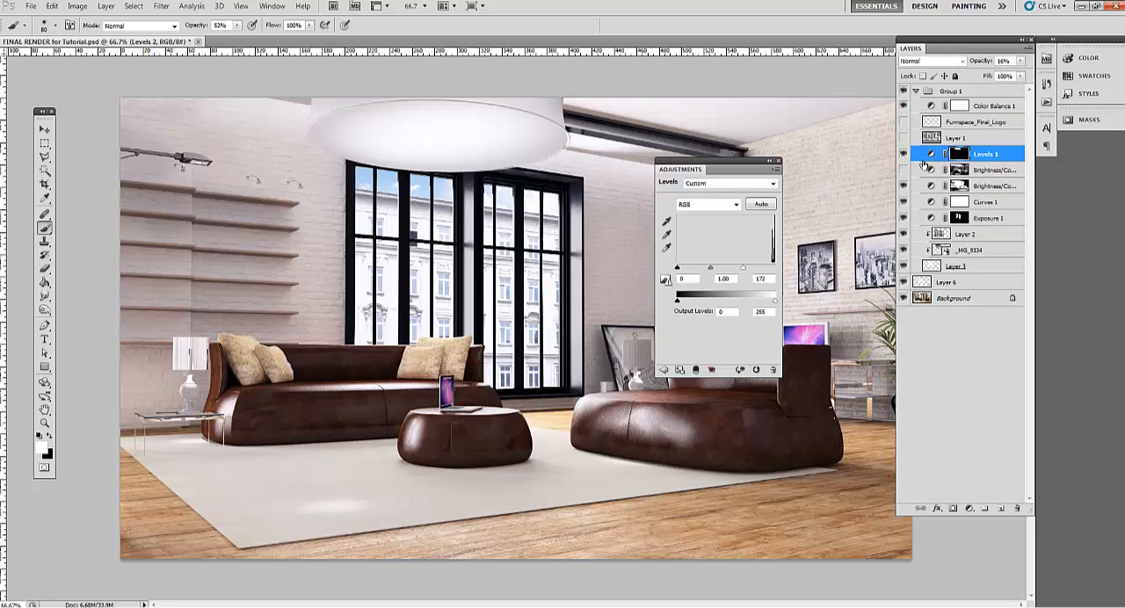
left_click(929, 172)
key("Delete")
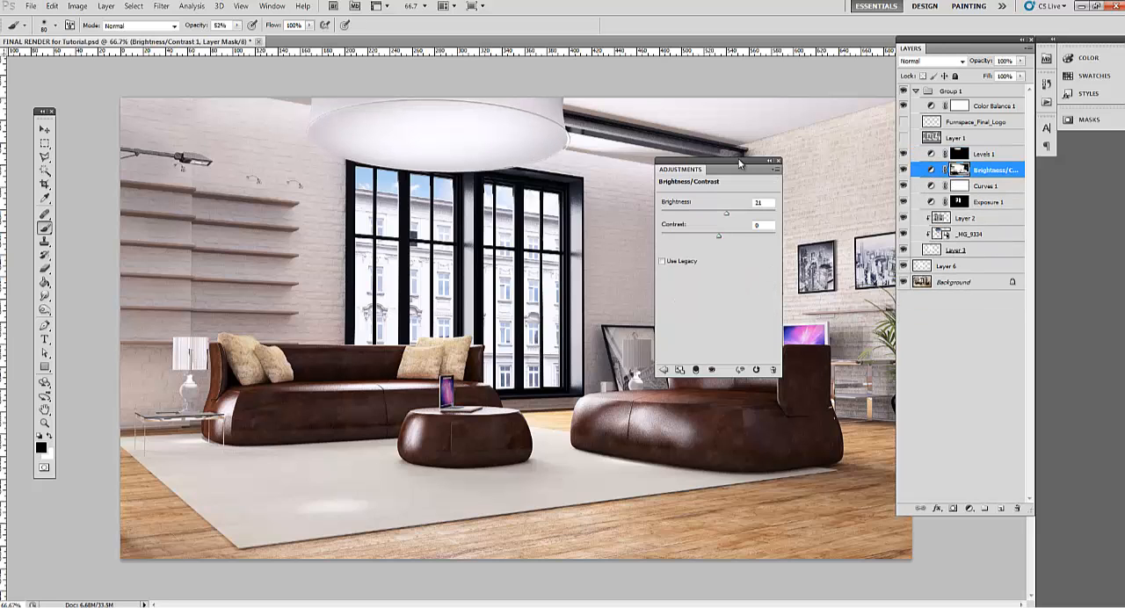
left_click(778, 161)
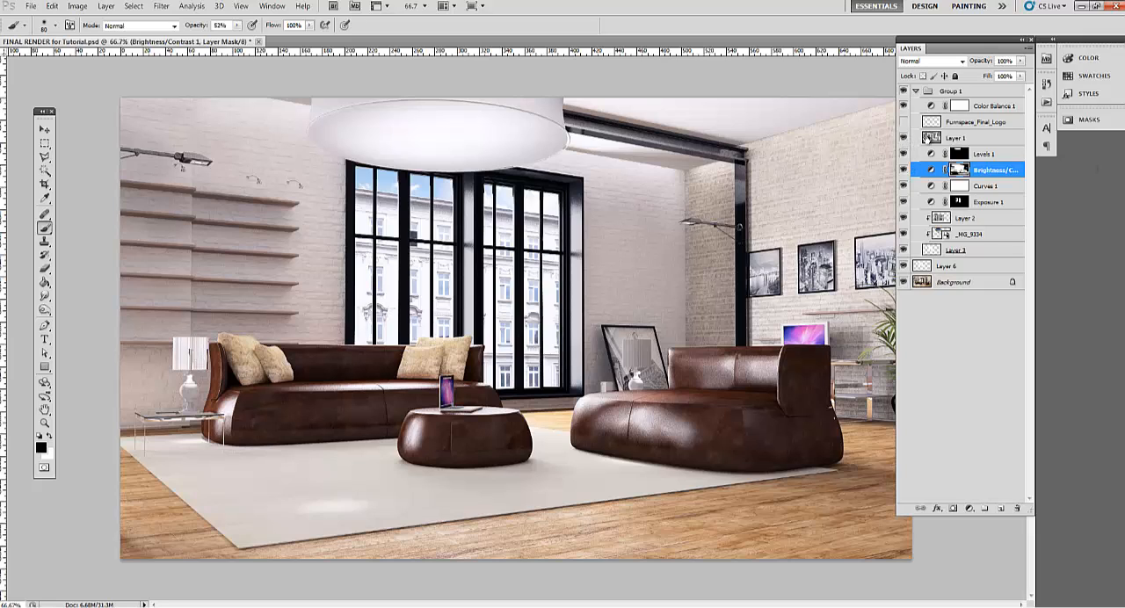
Select the Overlay-mode Layer 1 and examine its effect on the leather, walls and cushions at 200% zoom, switching it off and on
left_click(930, 138)
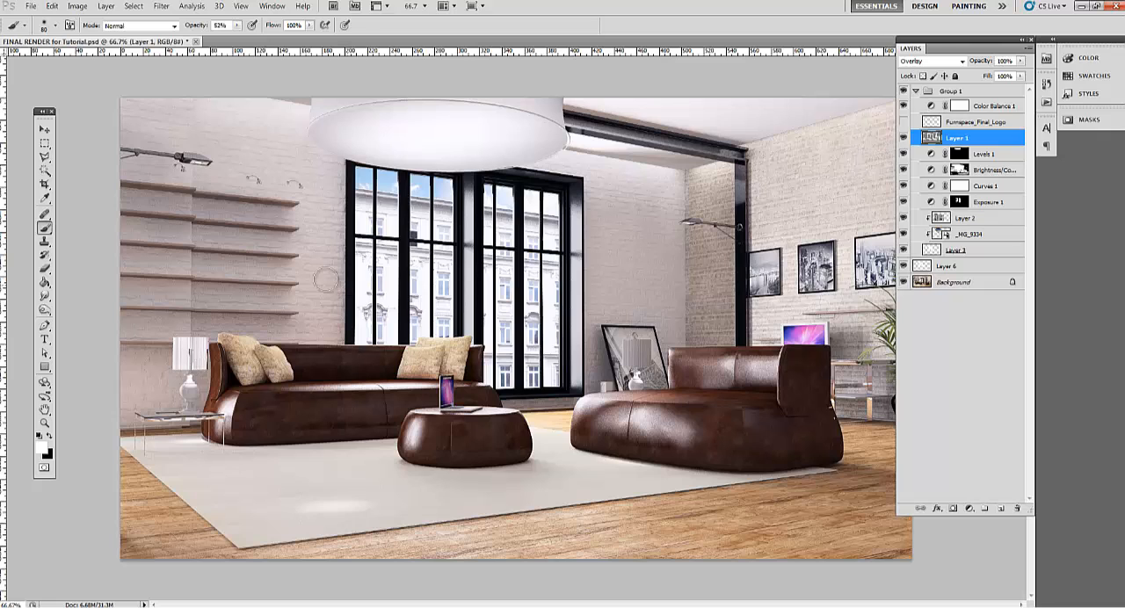
left_click(44, 424)
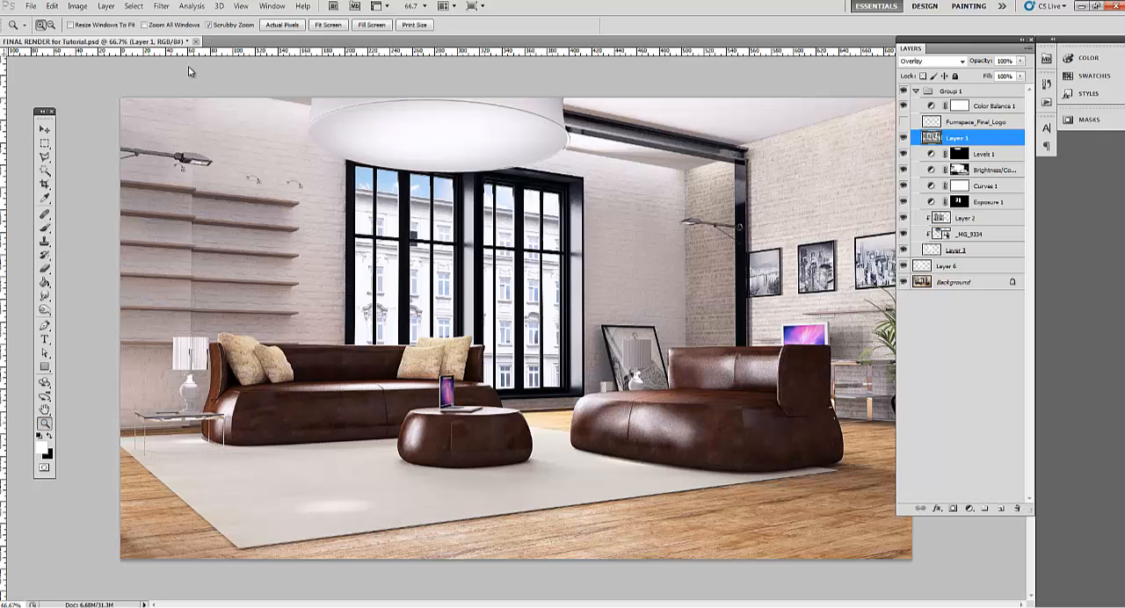
left_click(290, 27)
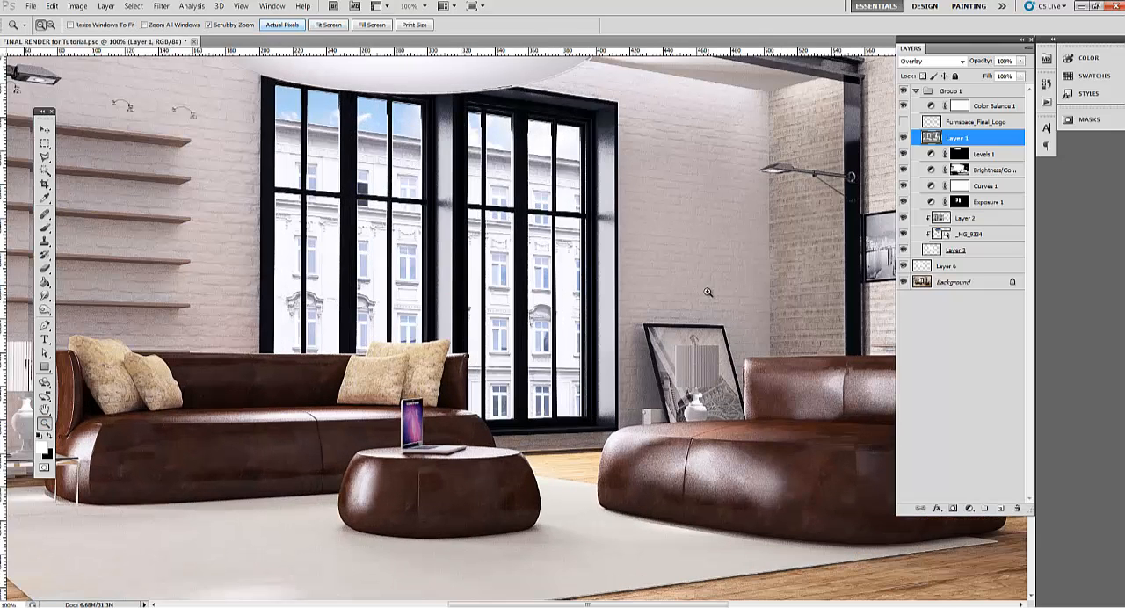
left_click_drag(707, 293, 411, 292)
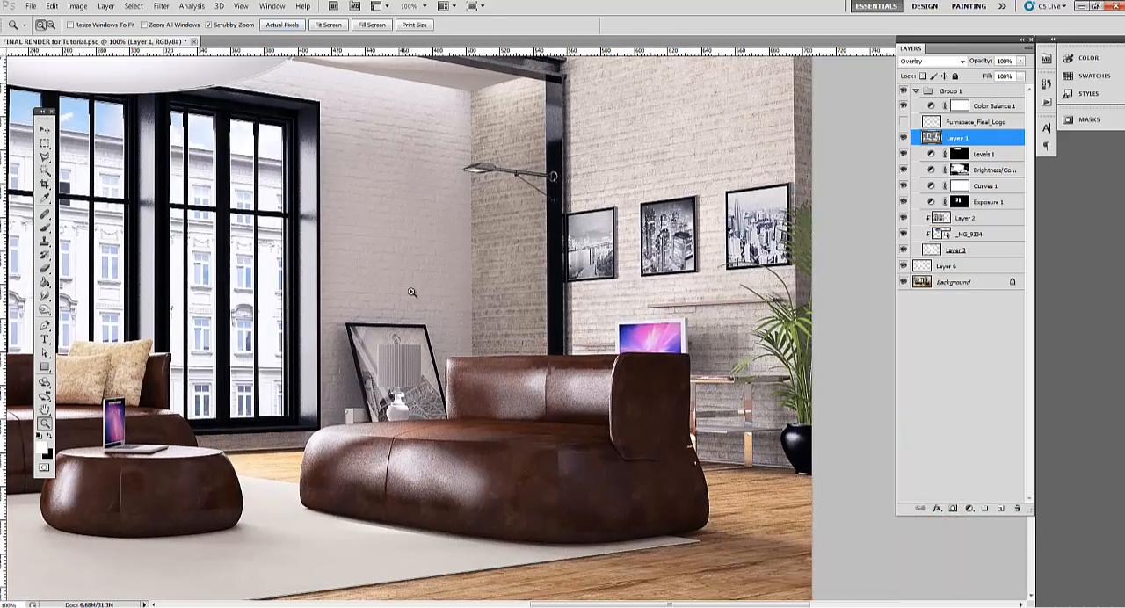
left_click(423, 297)
left_click_drag(575, 326, 568, 288)
left_click(906, 138)
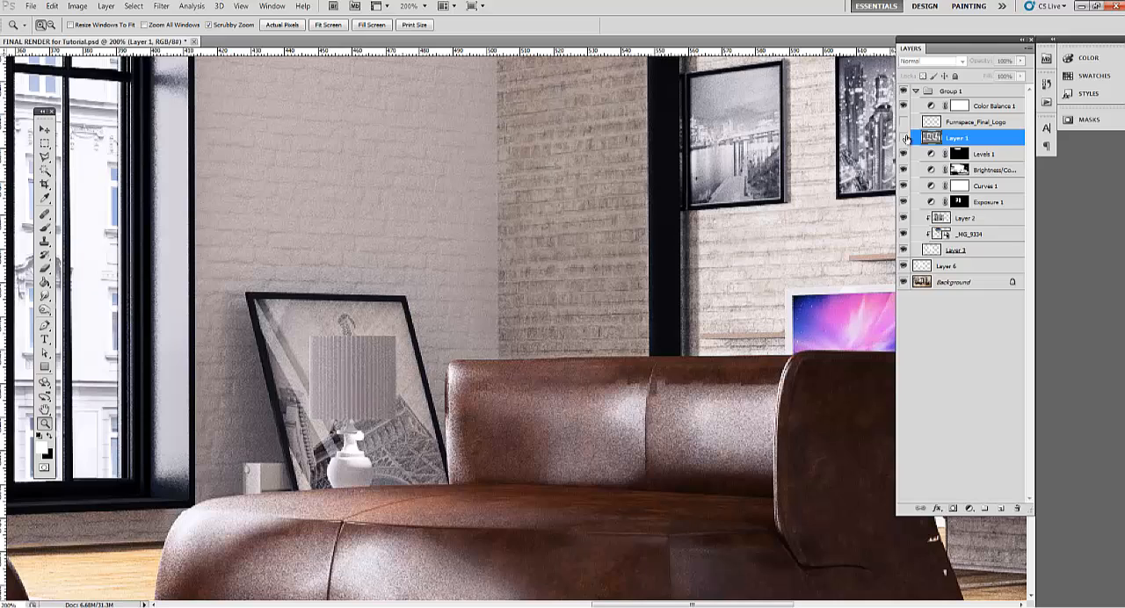
left_click_drag(280, 453, 587, 278)
left_click_drag(141, 387, 509, 340)
left_click(905, 138)
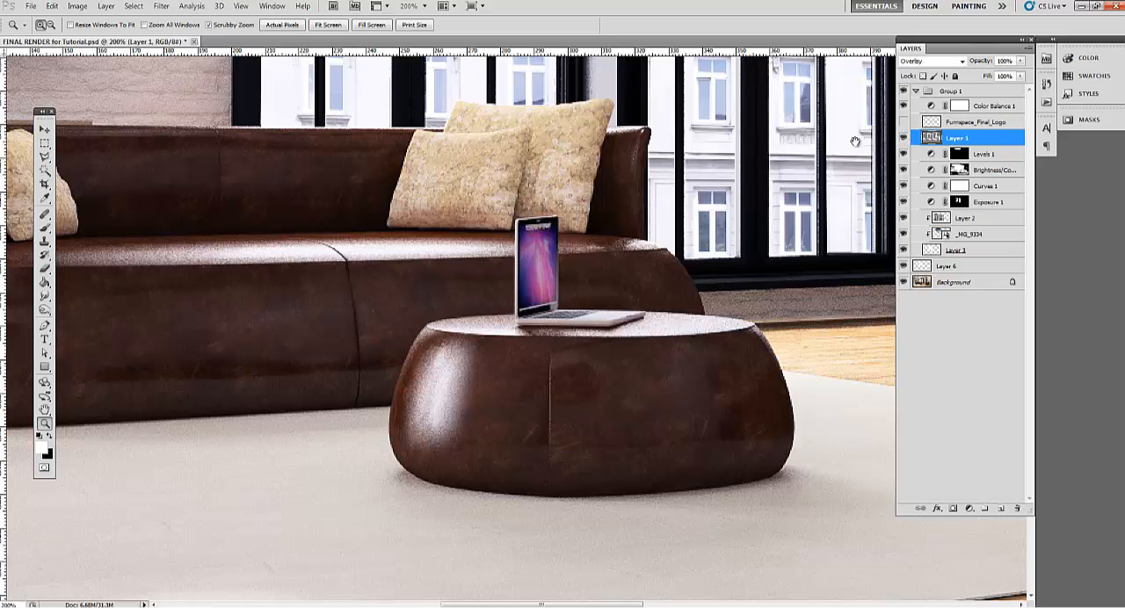
left_click_drag(587, 233, 530, 364)
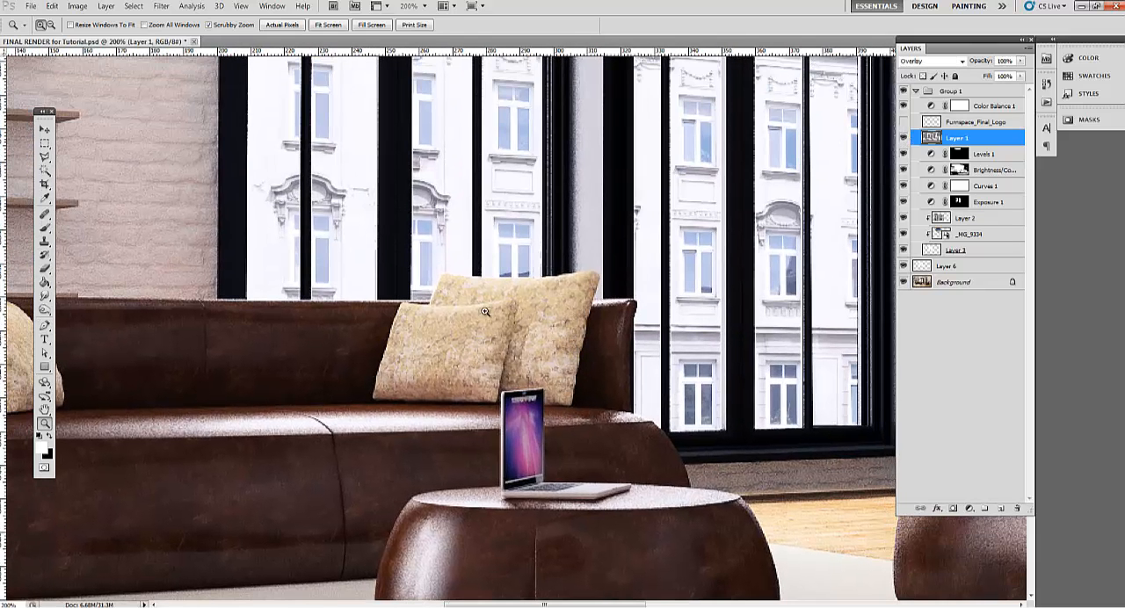
Toggle Layer 1's visibility repeatedly to compare its effect on the sofa leather, cushions, brick wall and shelves
left_click(904, 138)
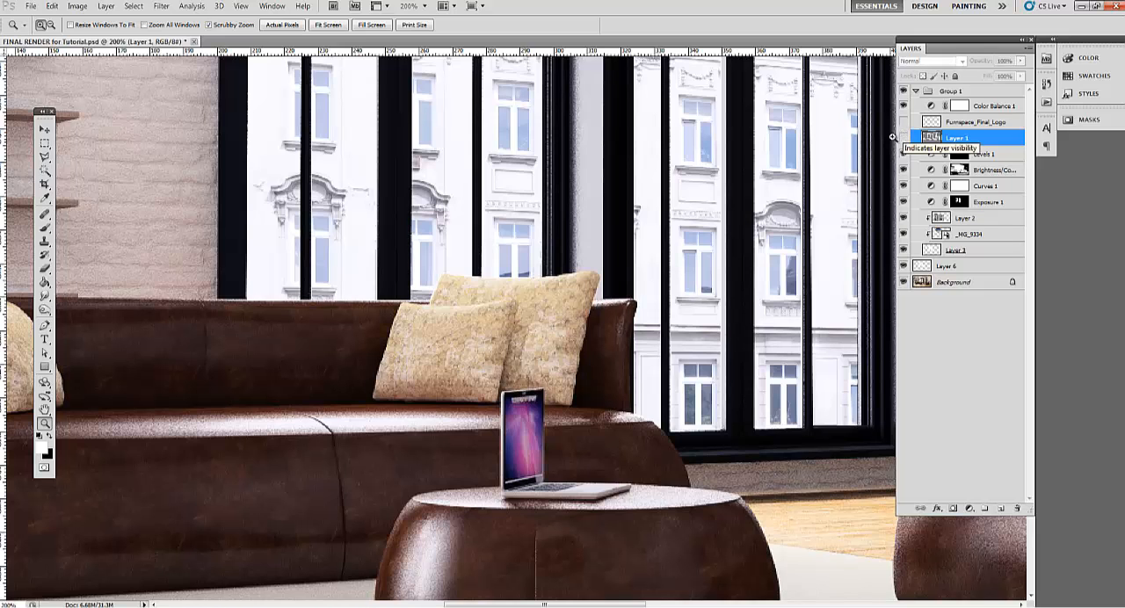
left_click_drag(336, 328, 653, 364)
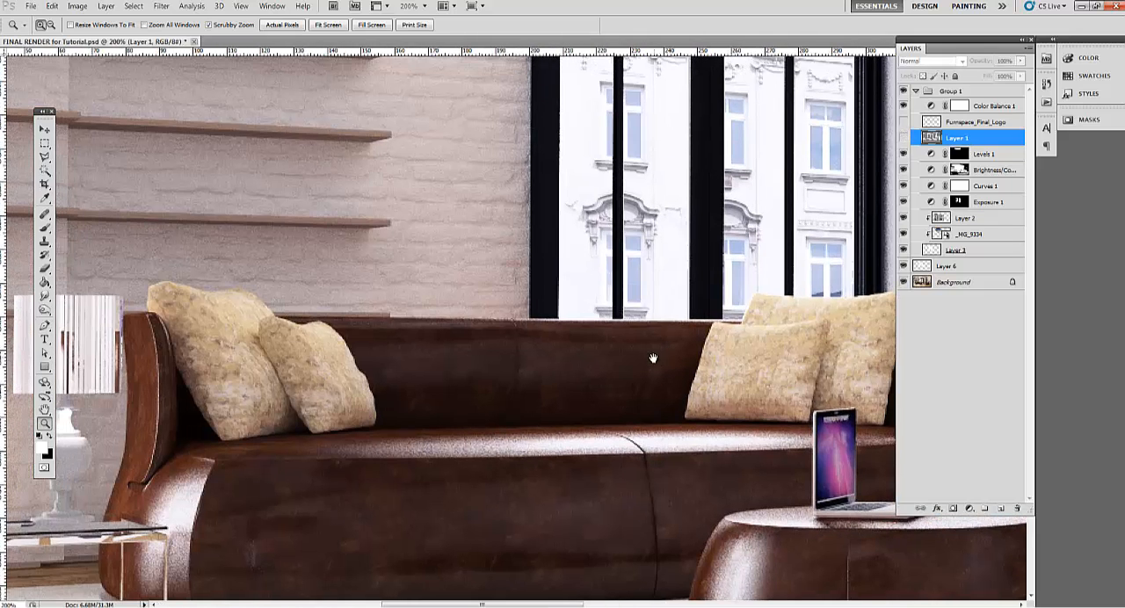
left_click(903, 138)
left_click(904, 138)
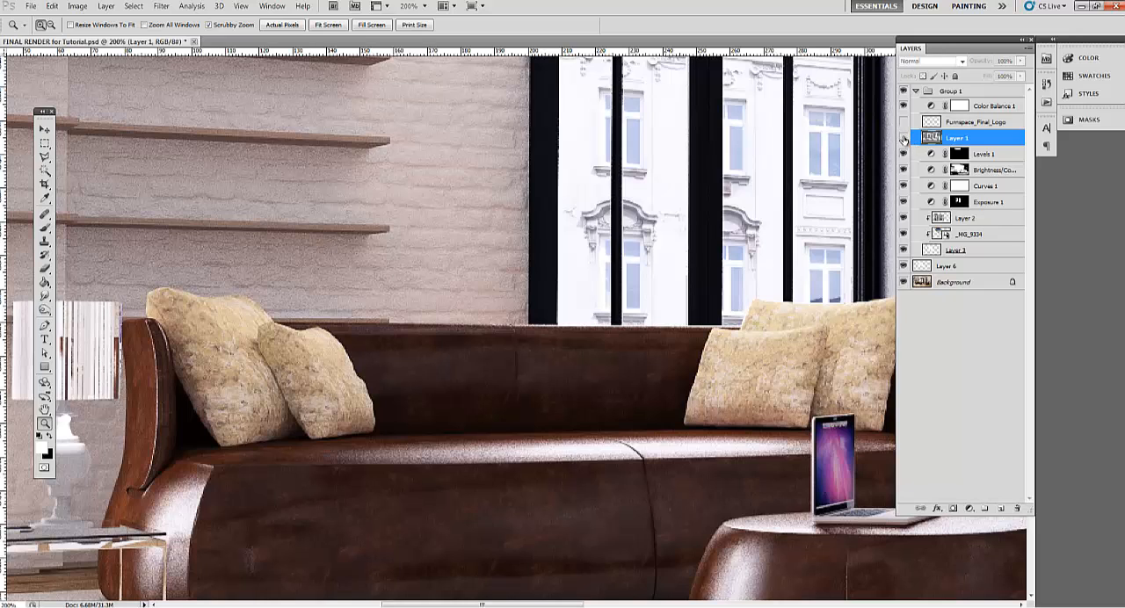
left_click(904, 138)
left_click(903, 138)
left_click(903, 138)
left_click(904, 138)
left_click(903, 138)
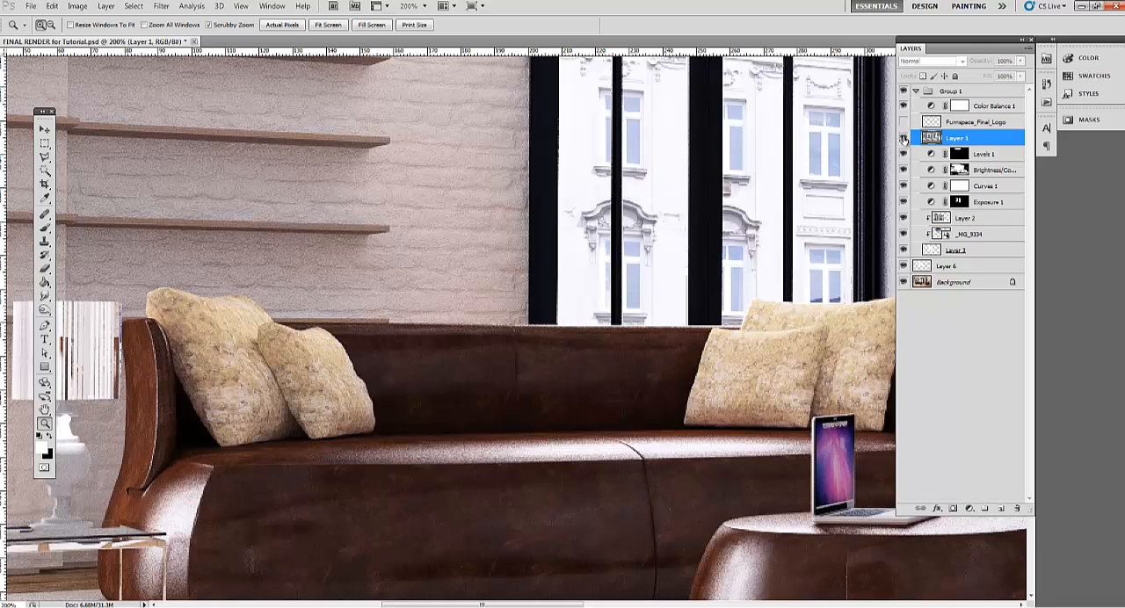
left_click(903, 138)
left_click(904, 138)
left_click(904, 138)
left_click(903, 138)
left_click(904, 138)
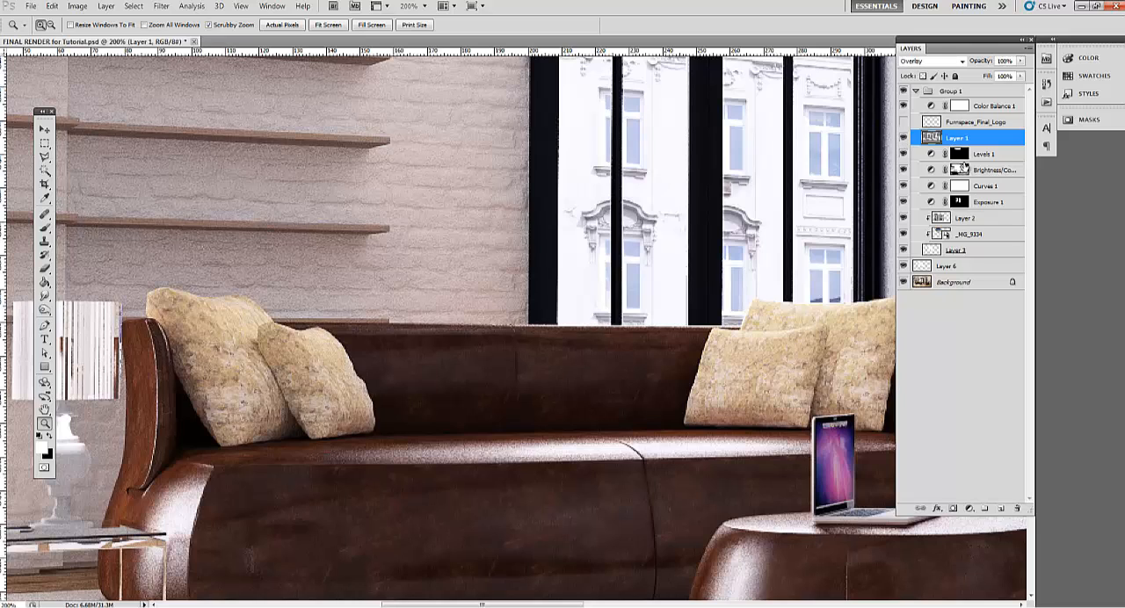
left_click(903, 138)
left_click_drag(234, 193, 339, 318)
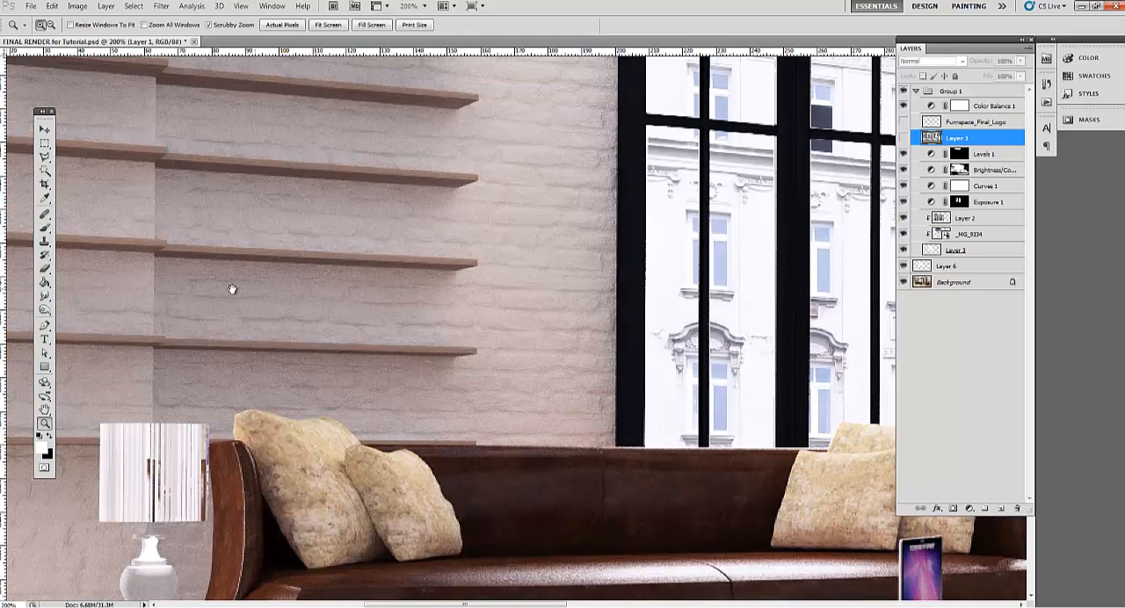
left_click_drag(232, 290, 515, 299)
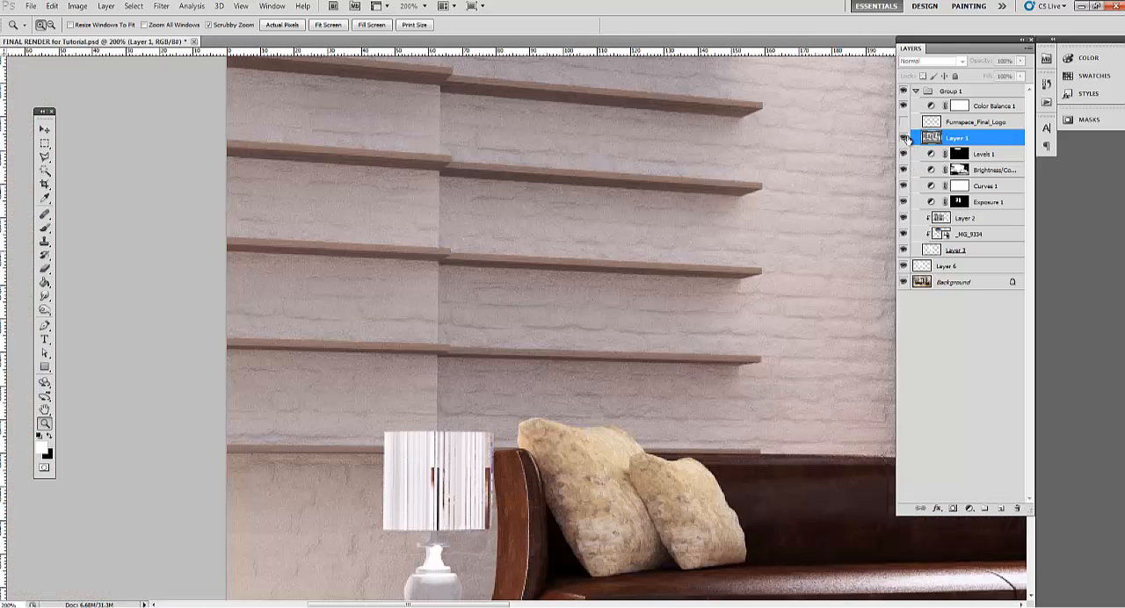
left_click(905, 138)
left_click(929, 139, "ctrl")
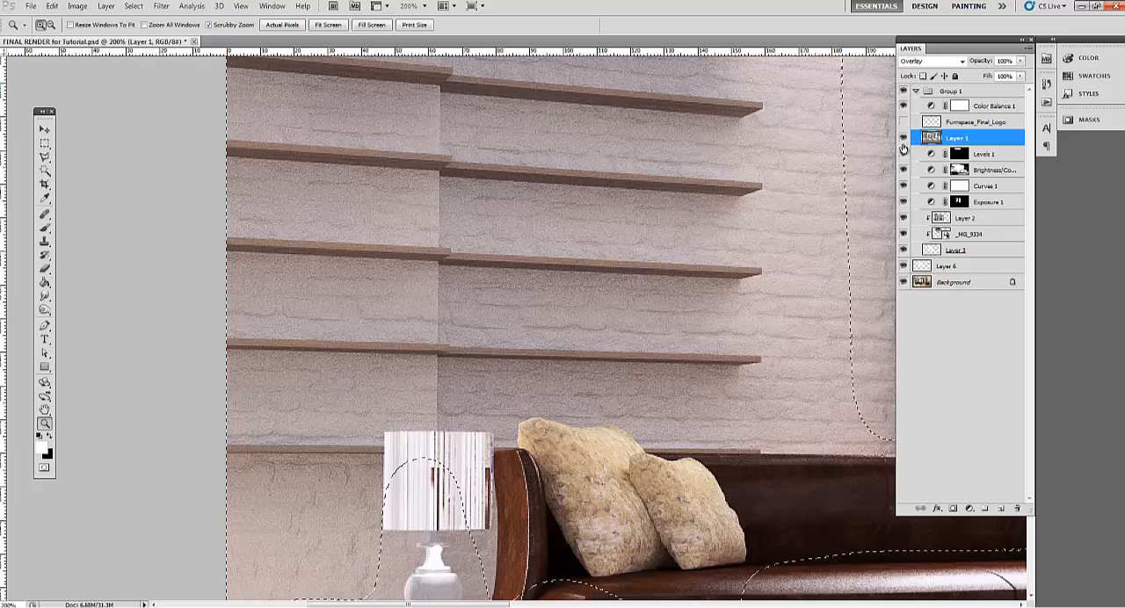
left_click(475, 317, "alt")
left_click(513, 315, "alt")
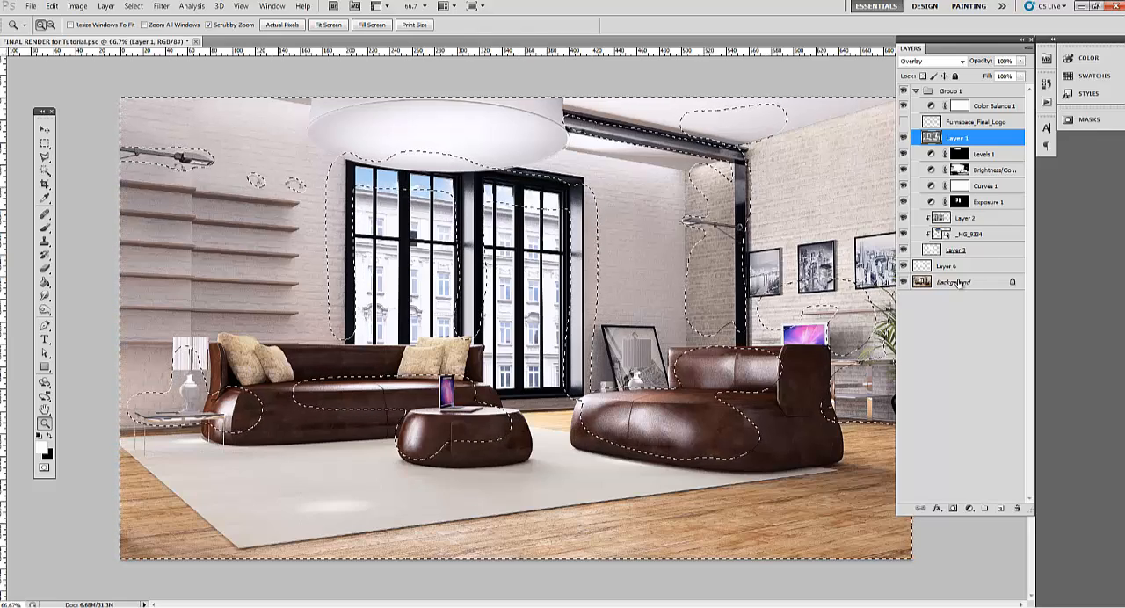
key("m")
key("ctrl+d")
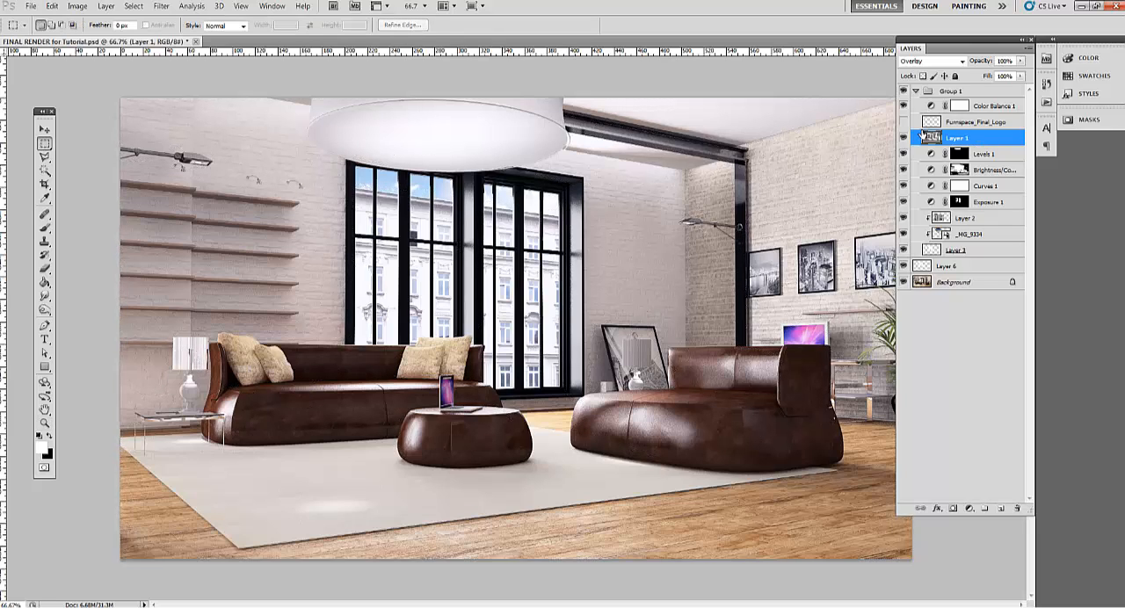
Hide Layer 1 and move the Color Balance 1 adjustment layer below it, directly above Levels 1
left_click(905, 138)
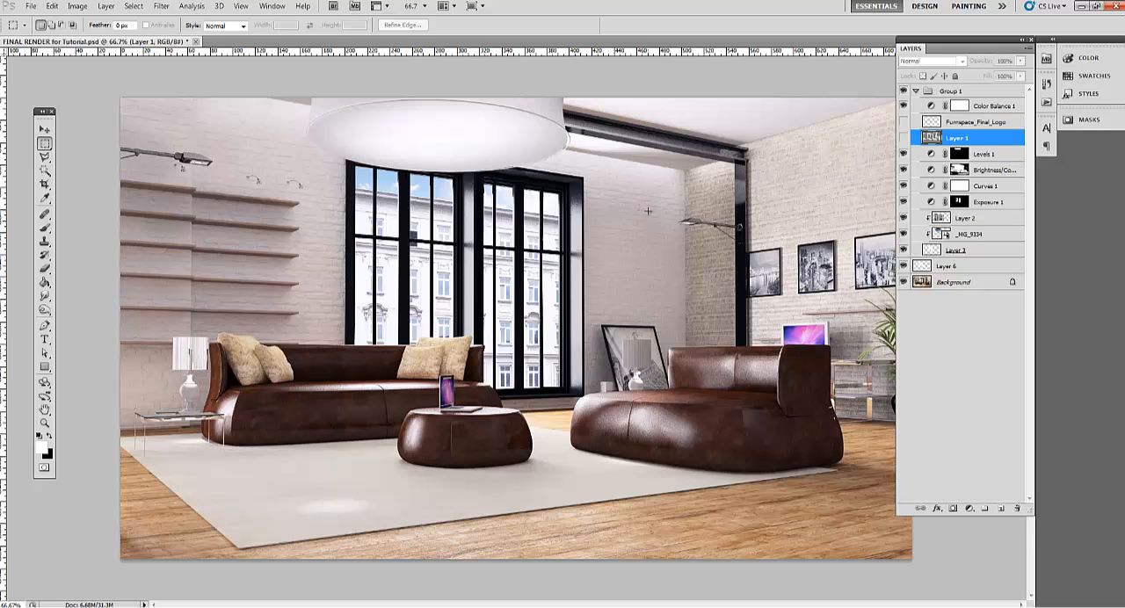
left_click(162, 6)
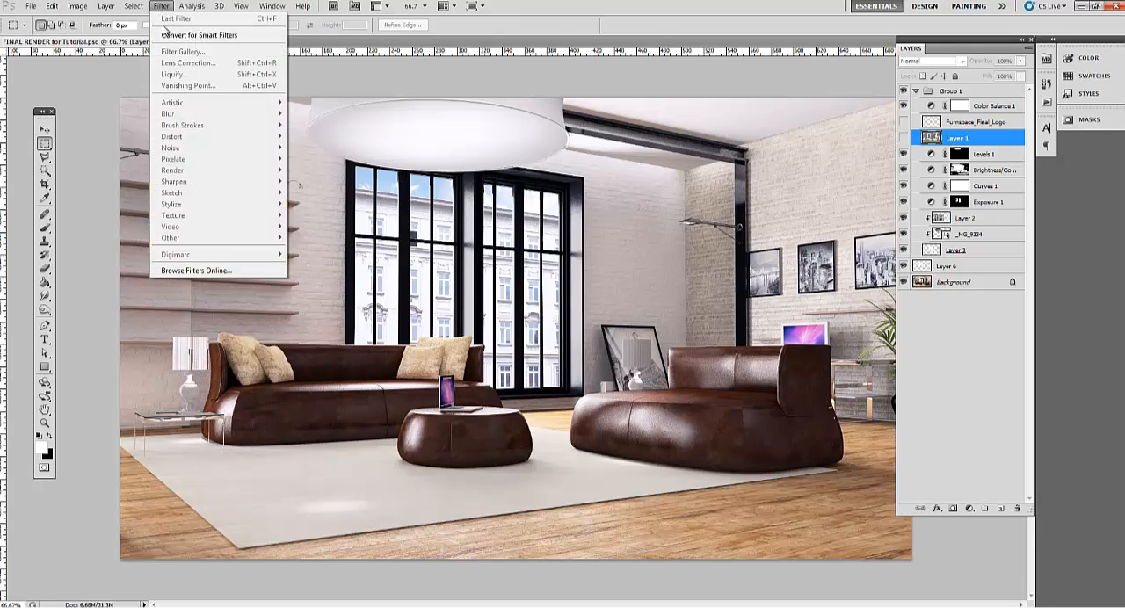
left_click(962, 143)
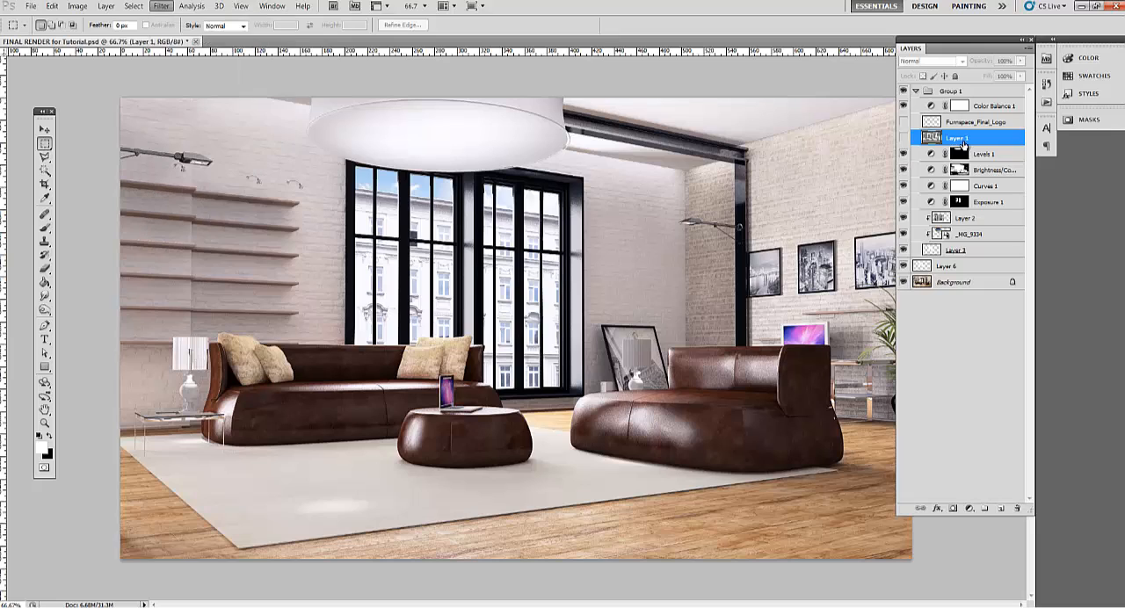
left_click(957, 303)
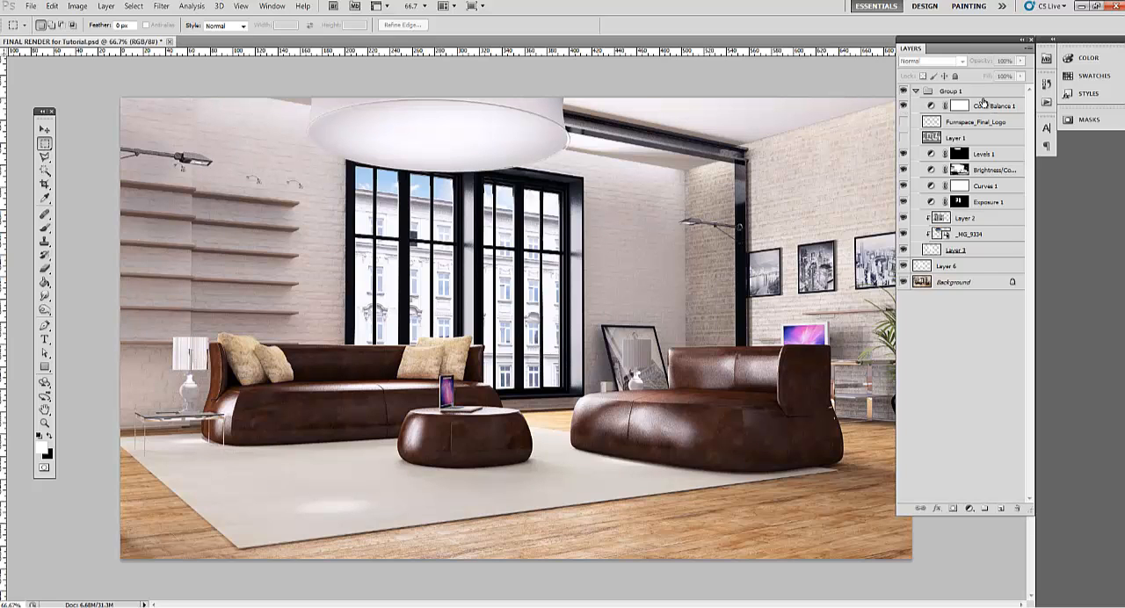
left_click_drag(932, 106, 935, 142)
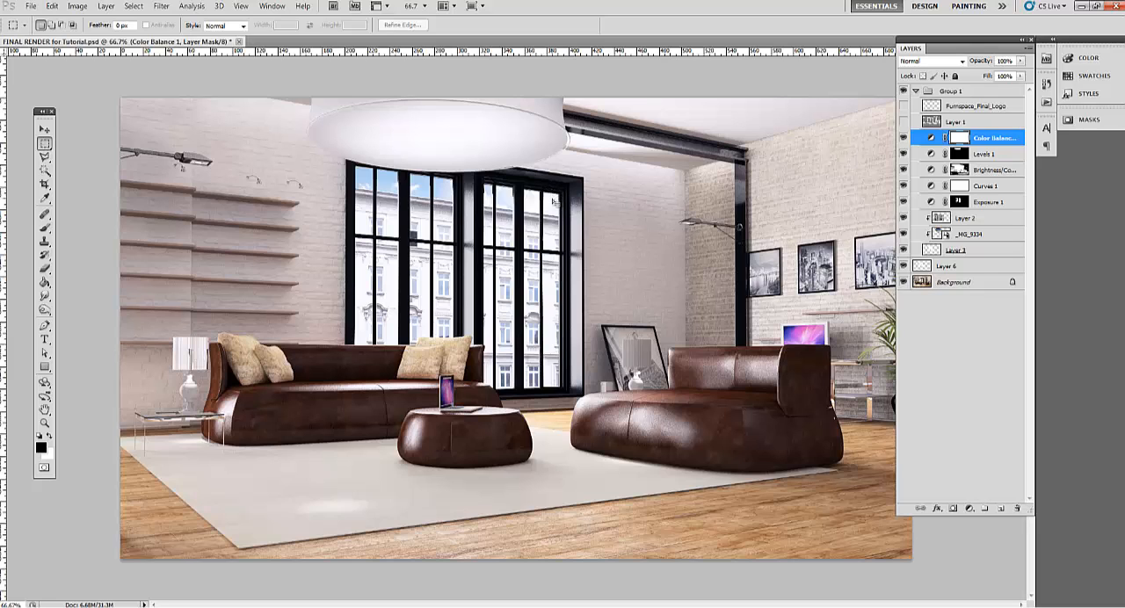
Copy the merged visible image of the whole canvas and paste it as a new layer above Color Balance 1
key("ctrl+a")
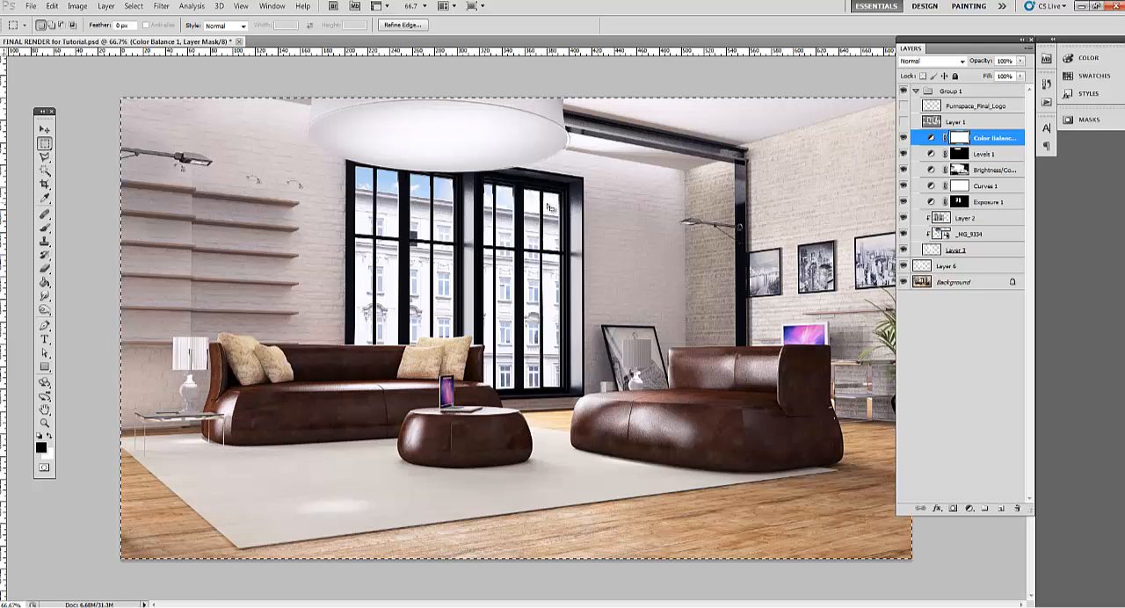
left_click(52, 5)
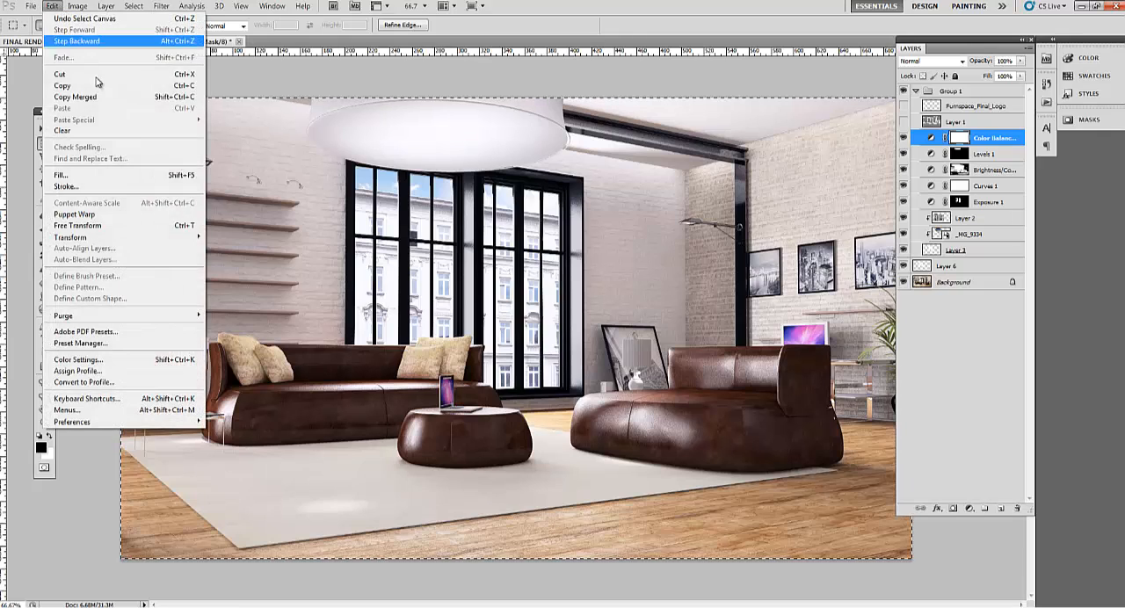
mouse_move(141, 9)
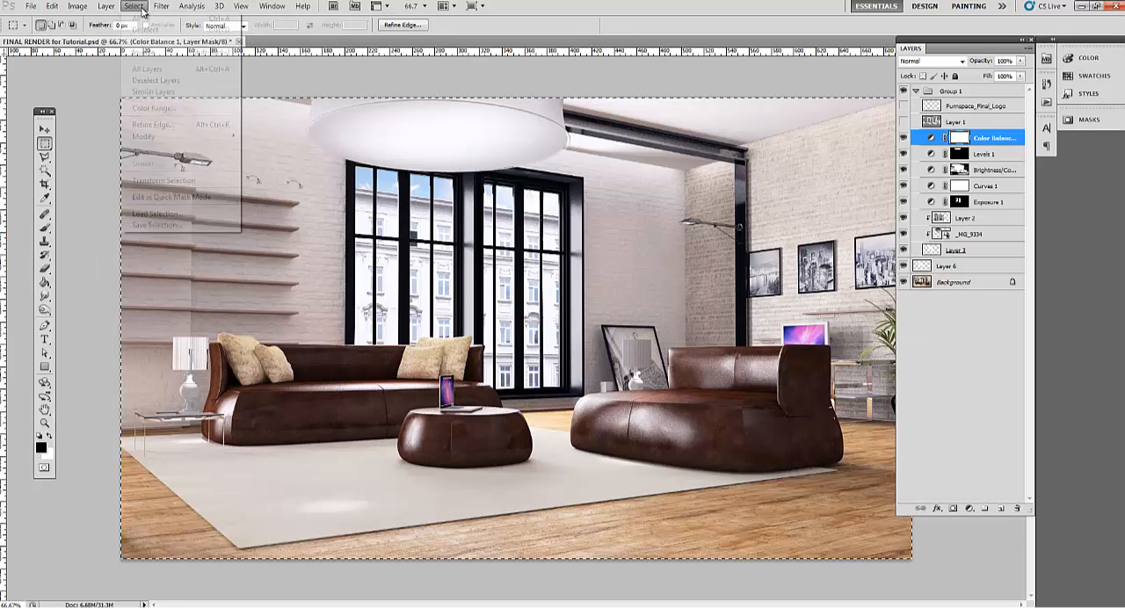
mouse_move(52, 5)
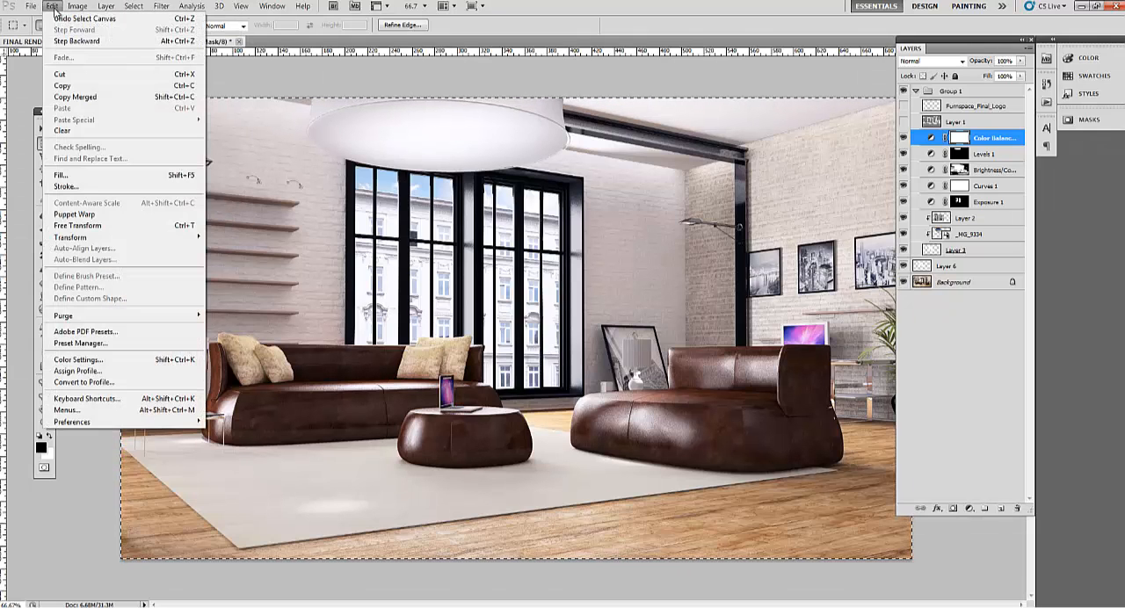
left_click(97, 96)
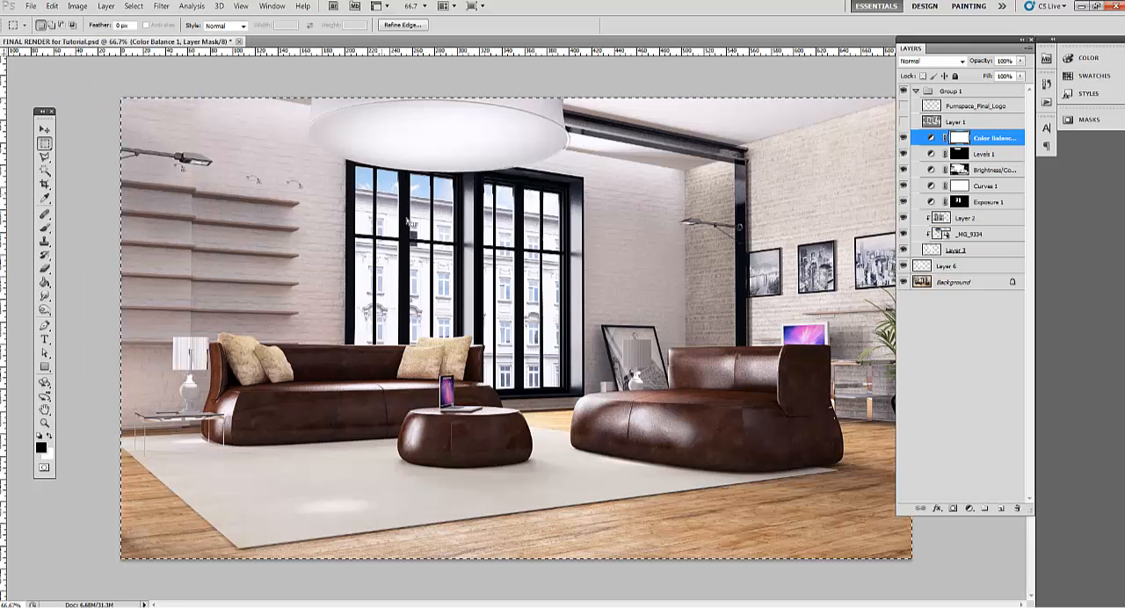
key("ctrl+v")
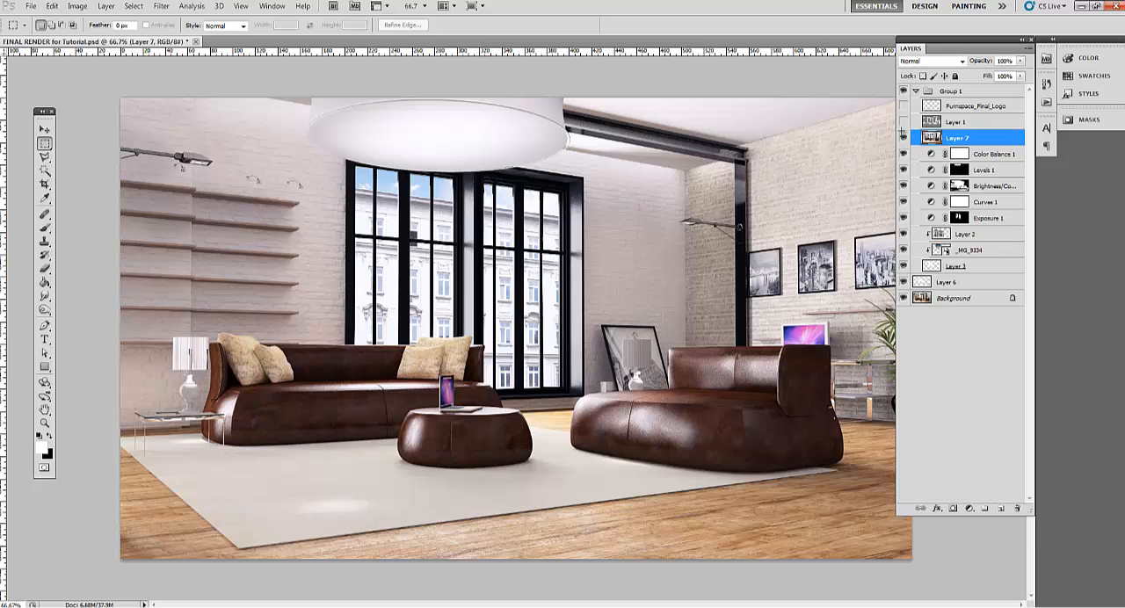
Apply Smart Sharpen to the pasted merged layer with an amount of about 175%, a 1.0 px radius and Gaussian Blur removal
left_click(162, 6)
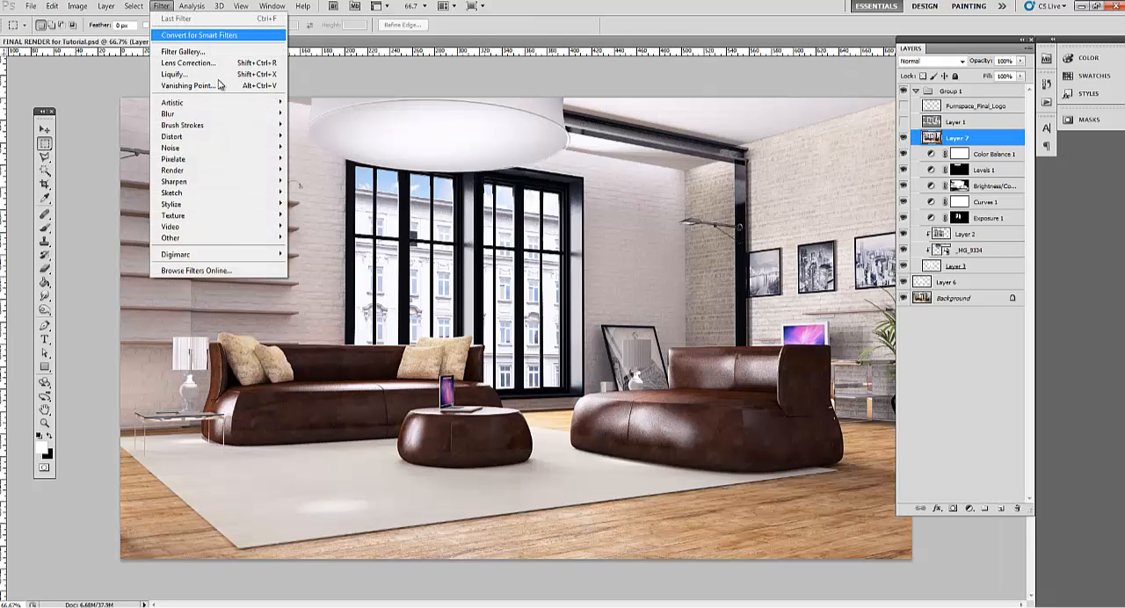
mouse_move(237, 182)
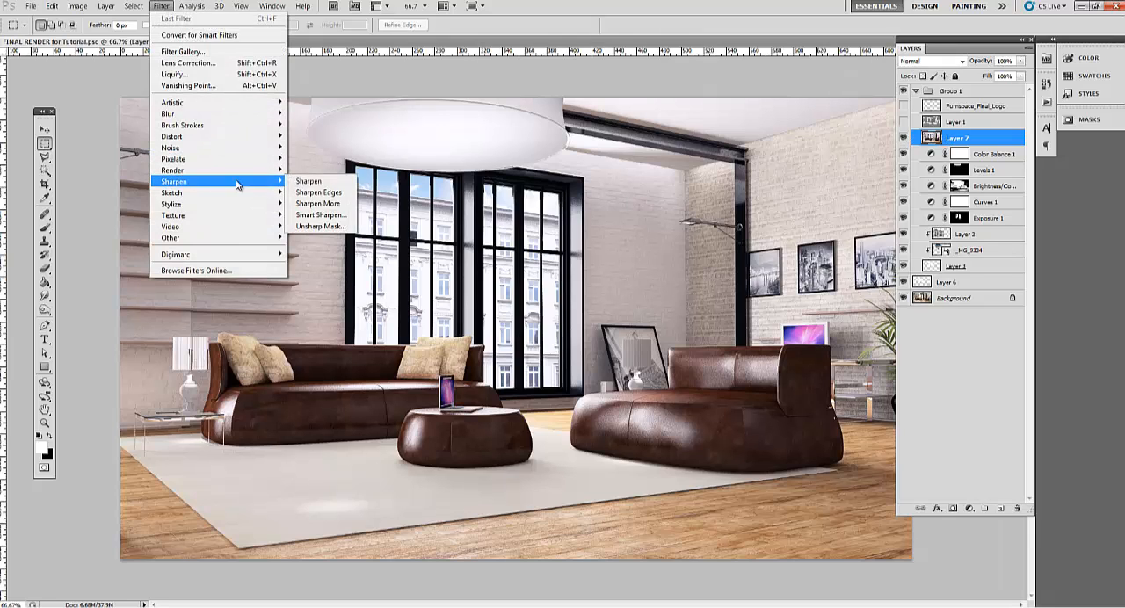
left_click(326, 214)
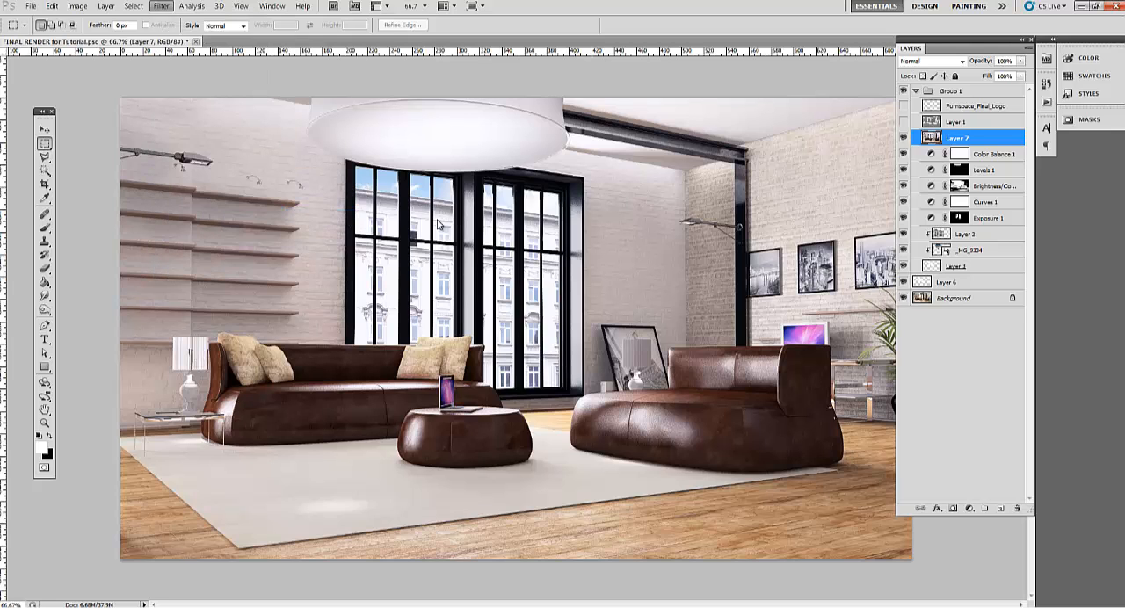
left_click_drag(359, 305, 490, 269)
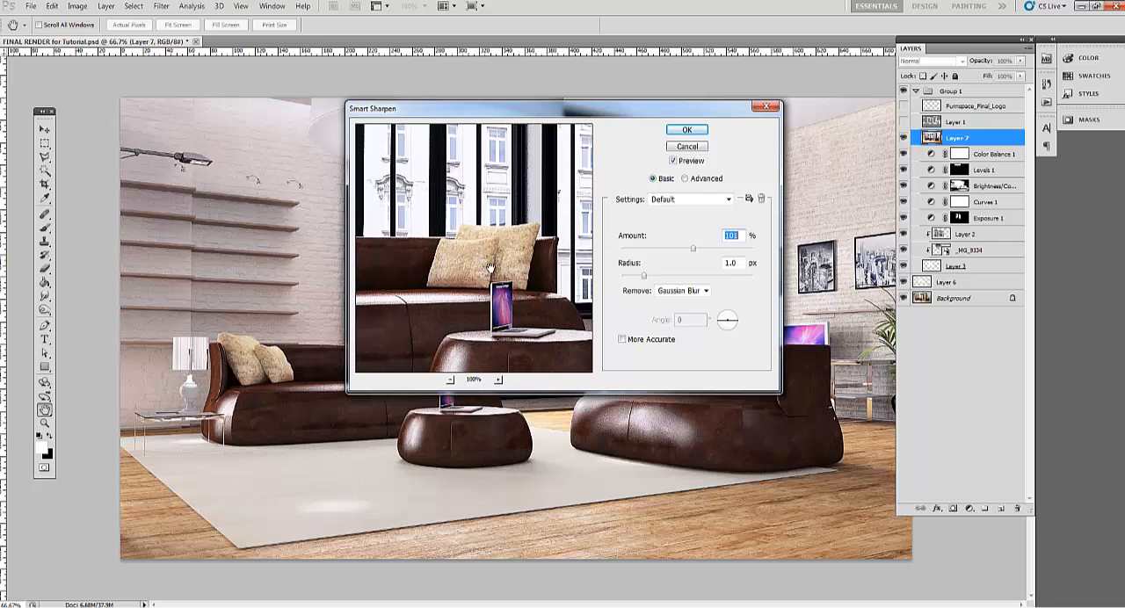
left_click(498, 380)
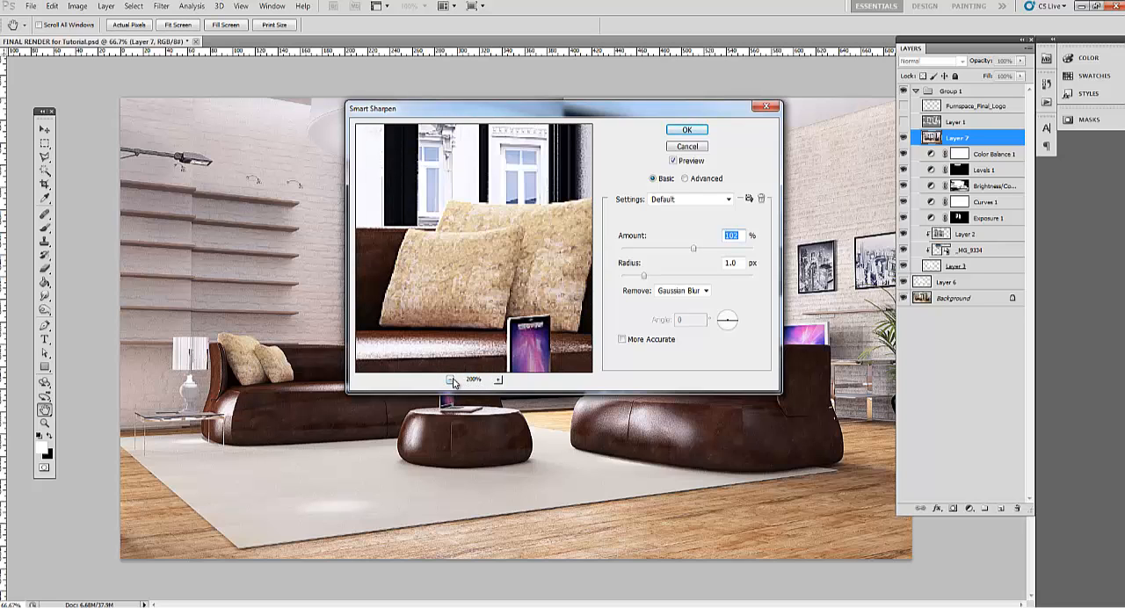
left_click(449, 379)
left_click_drag(695, 252, 643, 254)
left_click_drag(690, 253, 721, 252)
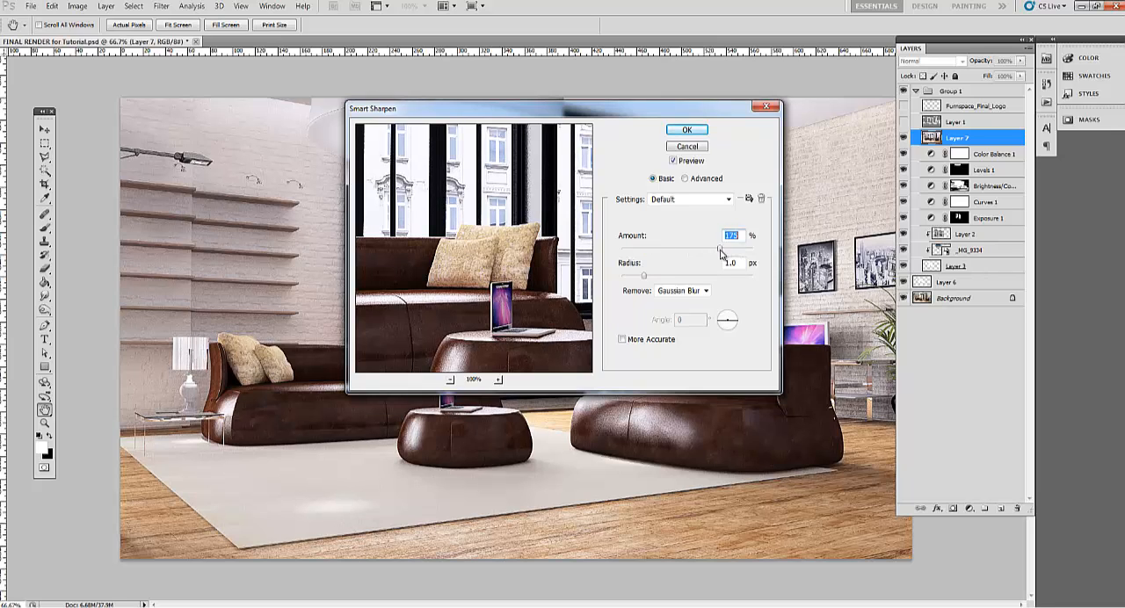
left_click(688, 130)
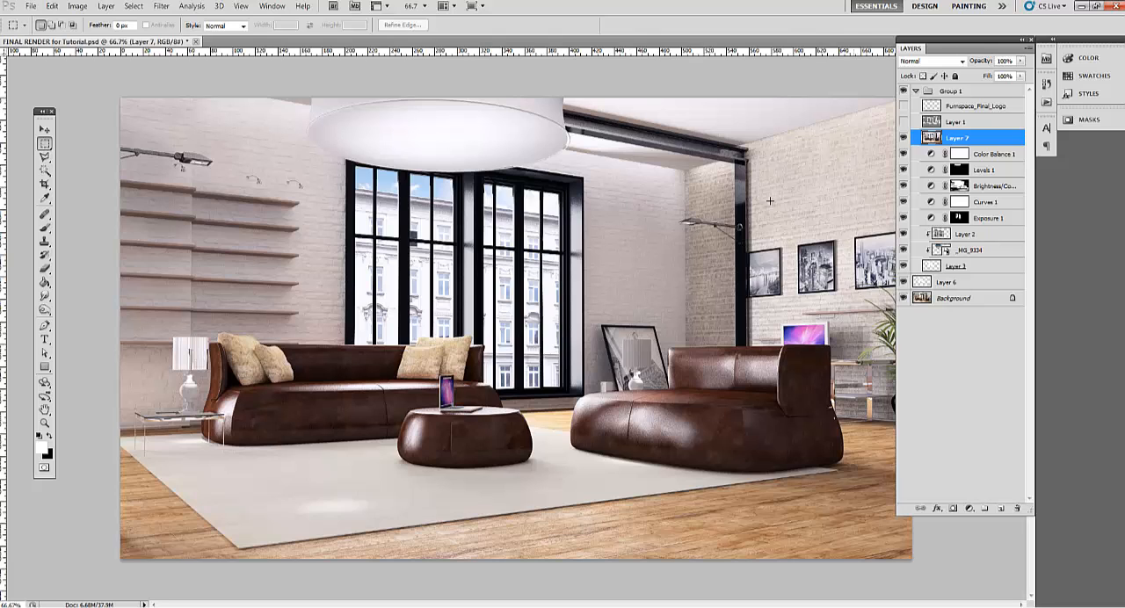
Apply a High Pass filter with a radius under 1 pixel to the sharpened layer and set its blend mode to Overlay
left_click(167, 6)
mouse_move(225, 239)
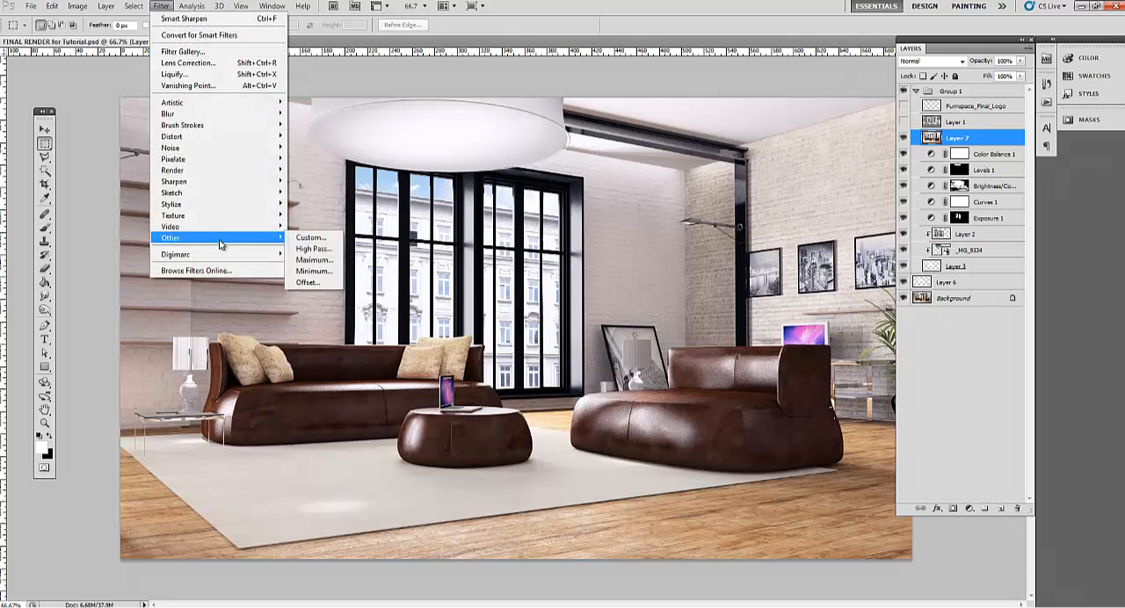
left_click(312, 249)
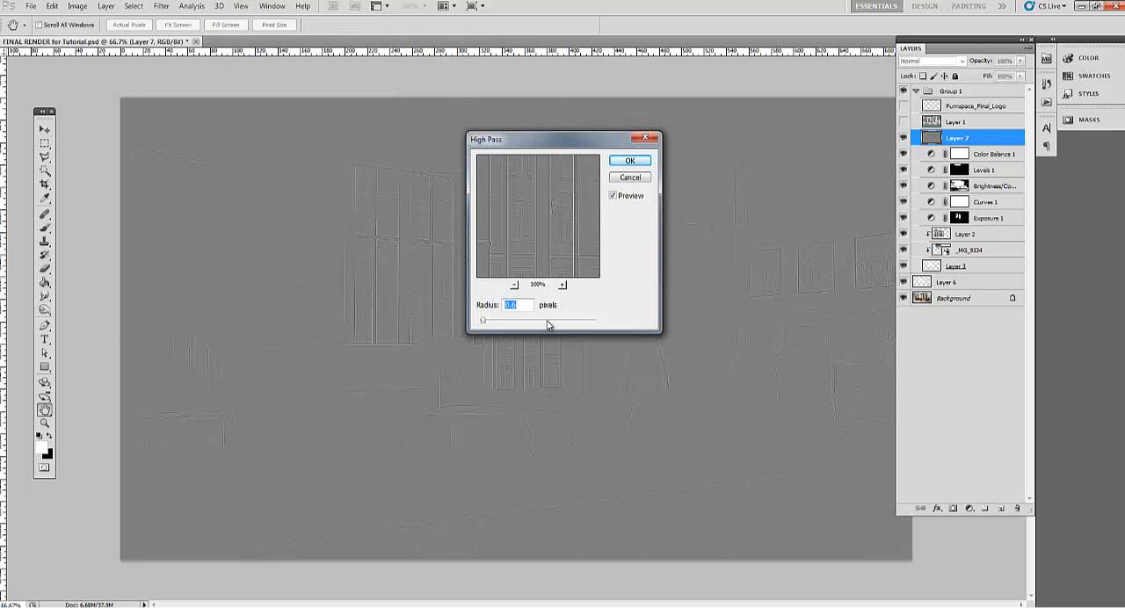
left_click_drag(548, 326, 484, 323)
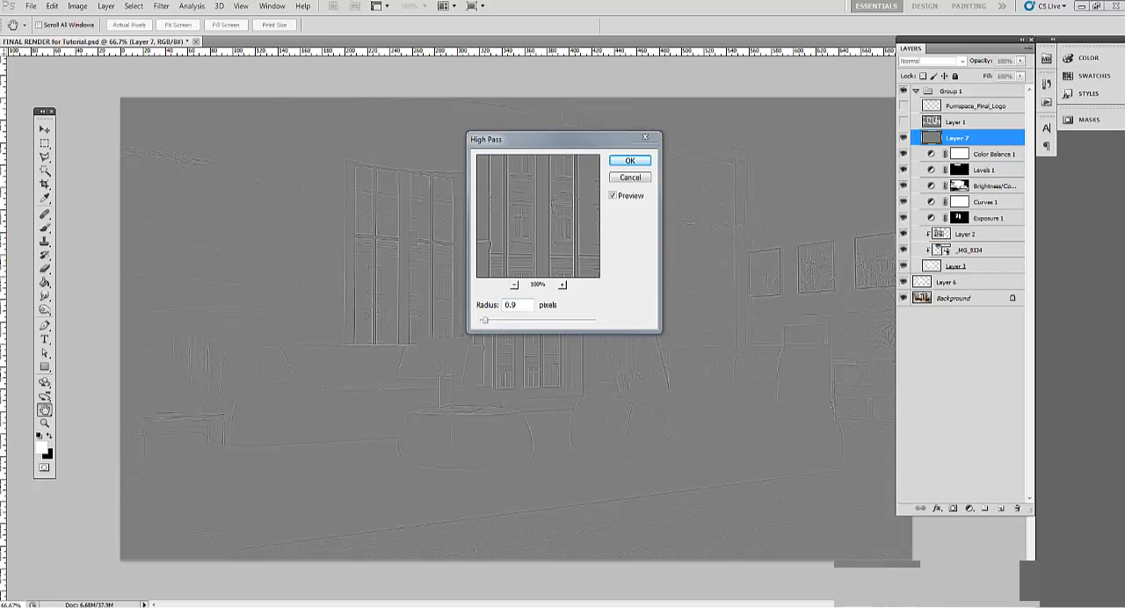
left_click_drag(487, 325, 483, 325)
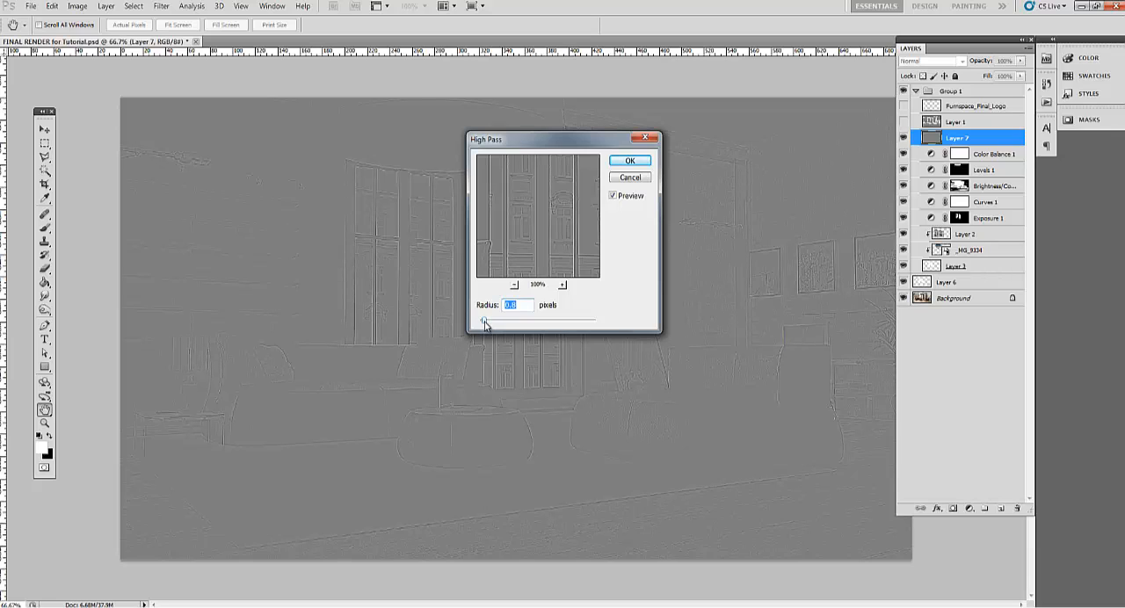
left_click_drag(484, 325, 486, 325)
left_click(633, 162)
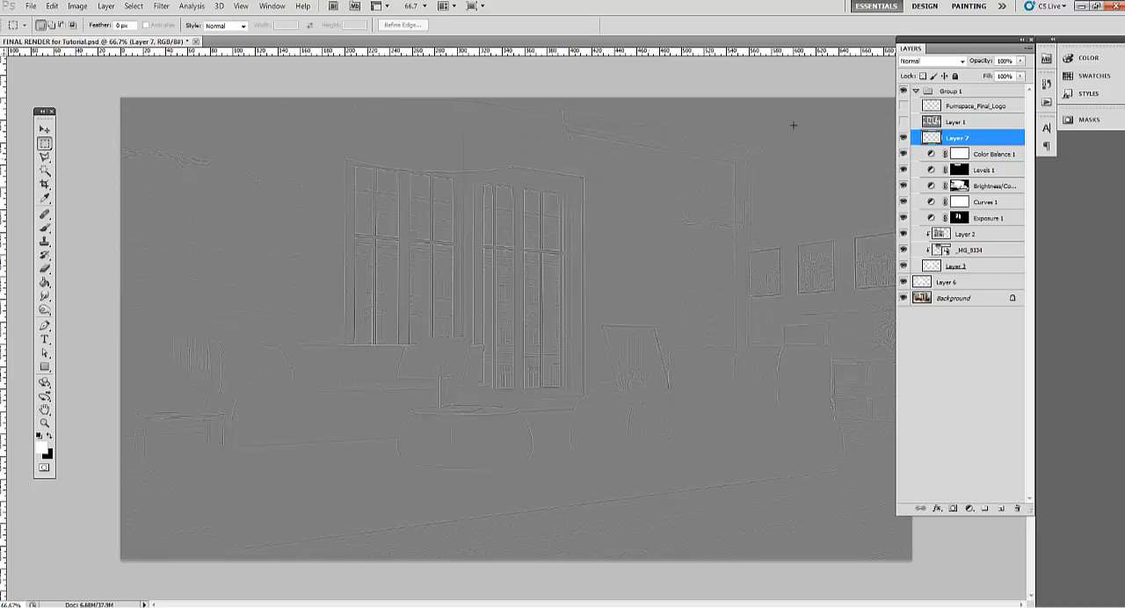
left_click(962, 61)
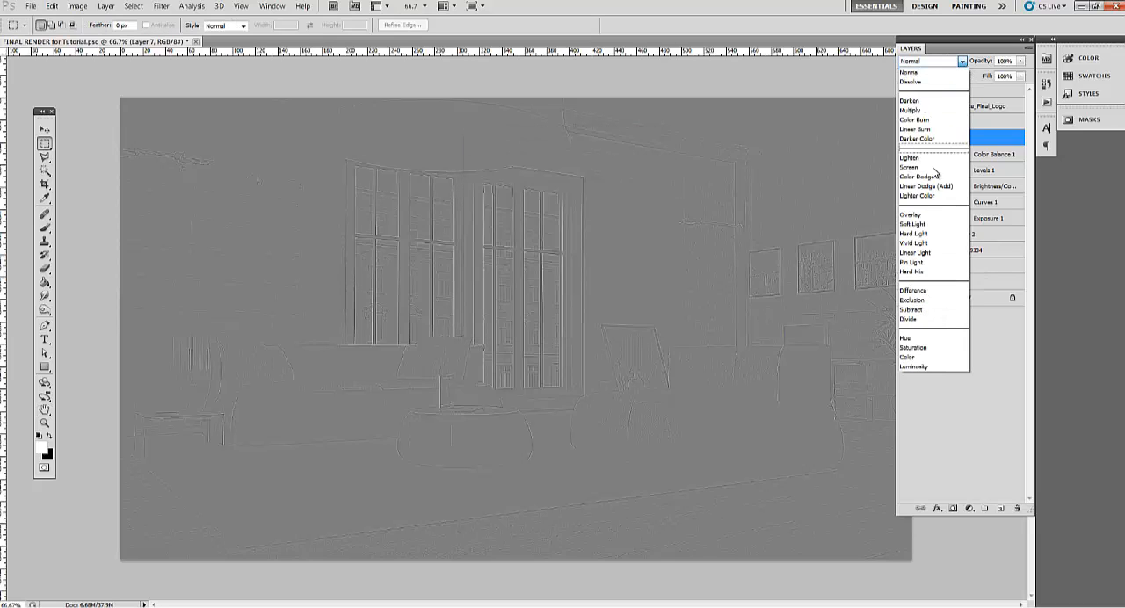
left_click(933, 216)
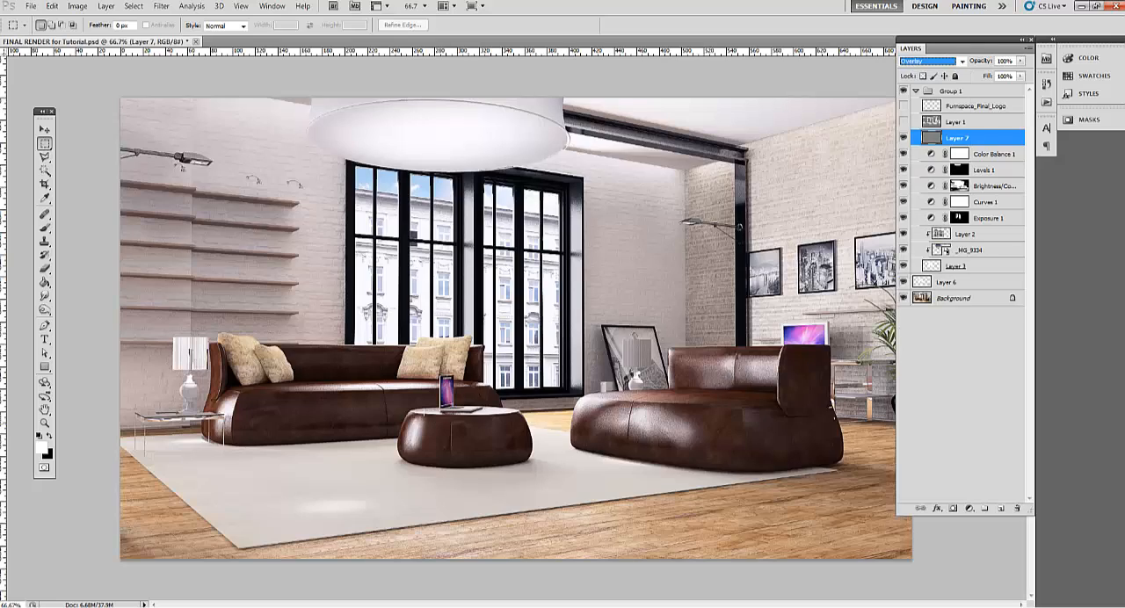
Erase Layer 7's sharpening over the brick wall and wall shelves beside the window with a 100 px eraser, working at 100% view
key("z")
left_click(360, 389)
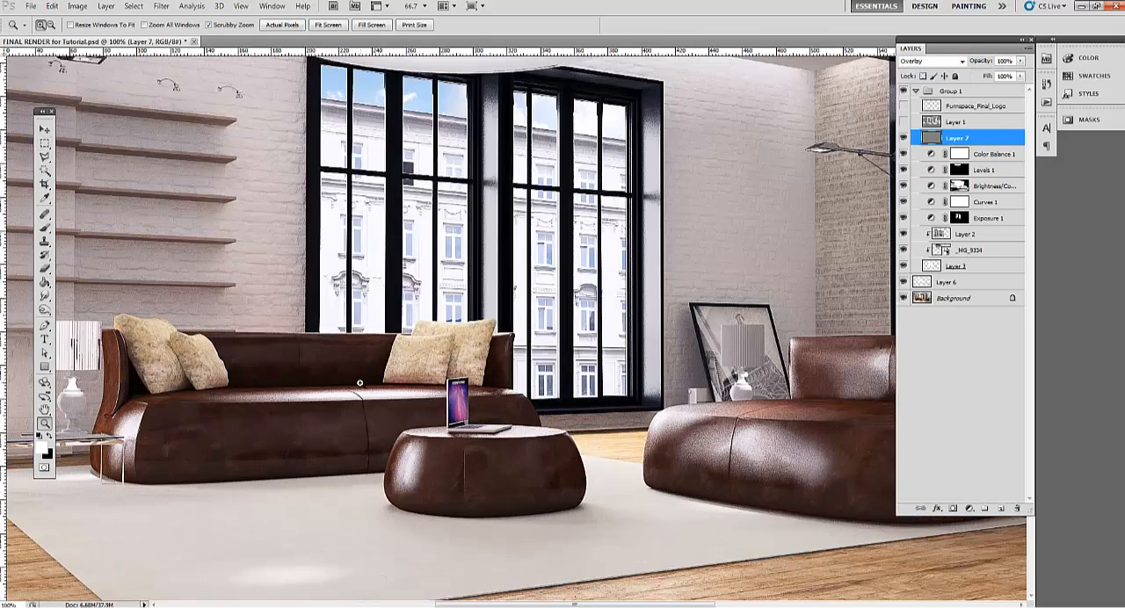
left_click(363, 383)
left_click(363, 380, "alt")
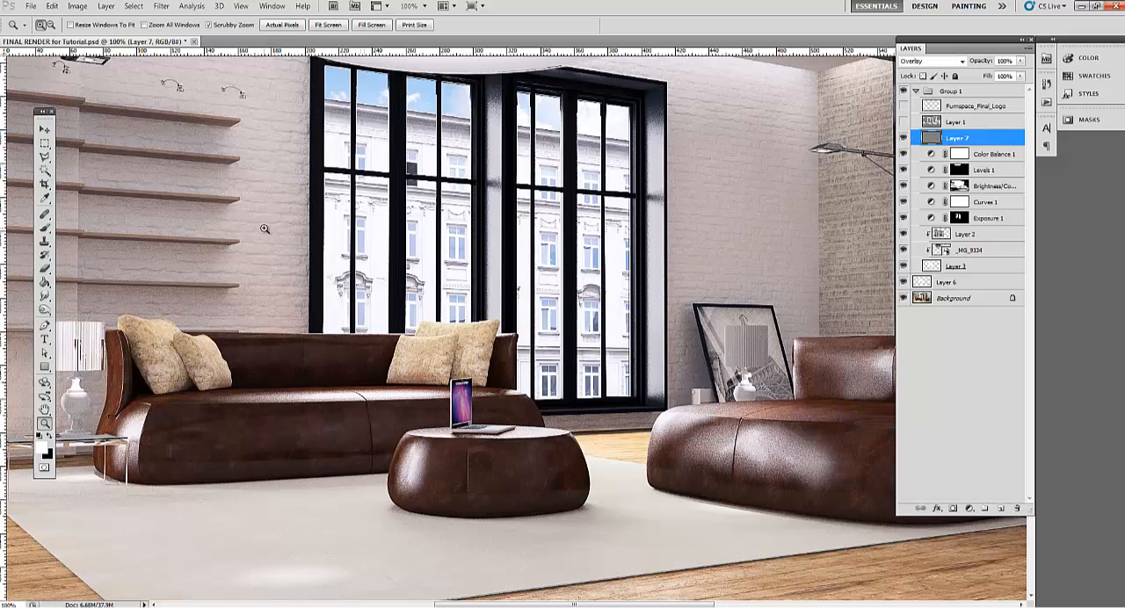
key("b")
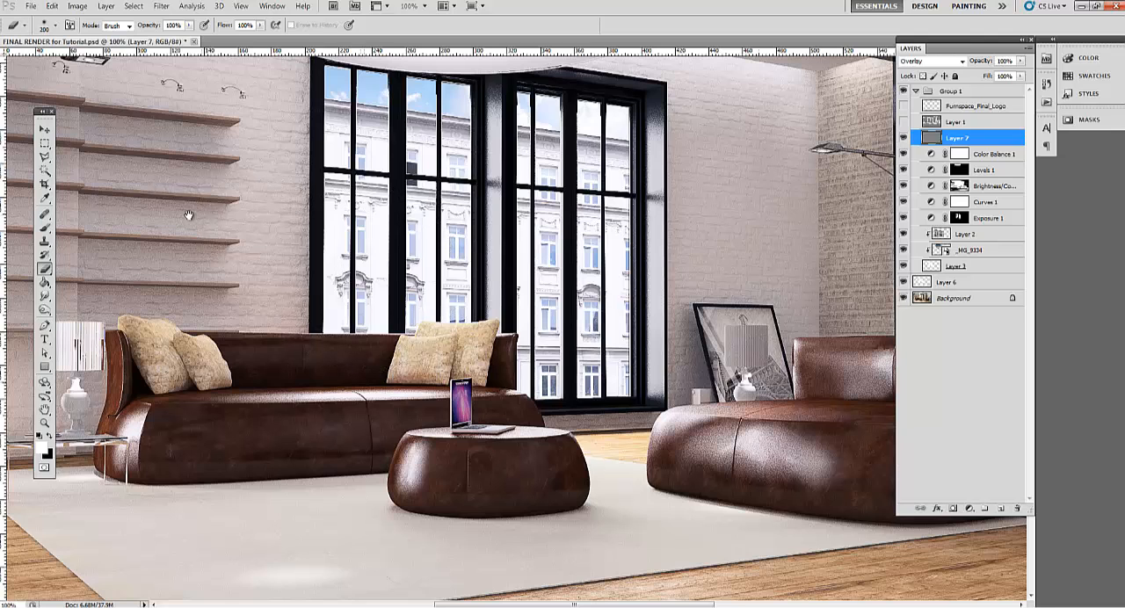
left_click_drag(188, 215, 314, 255)
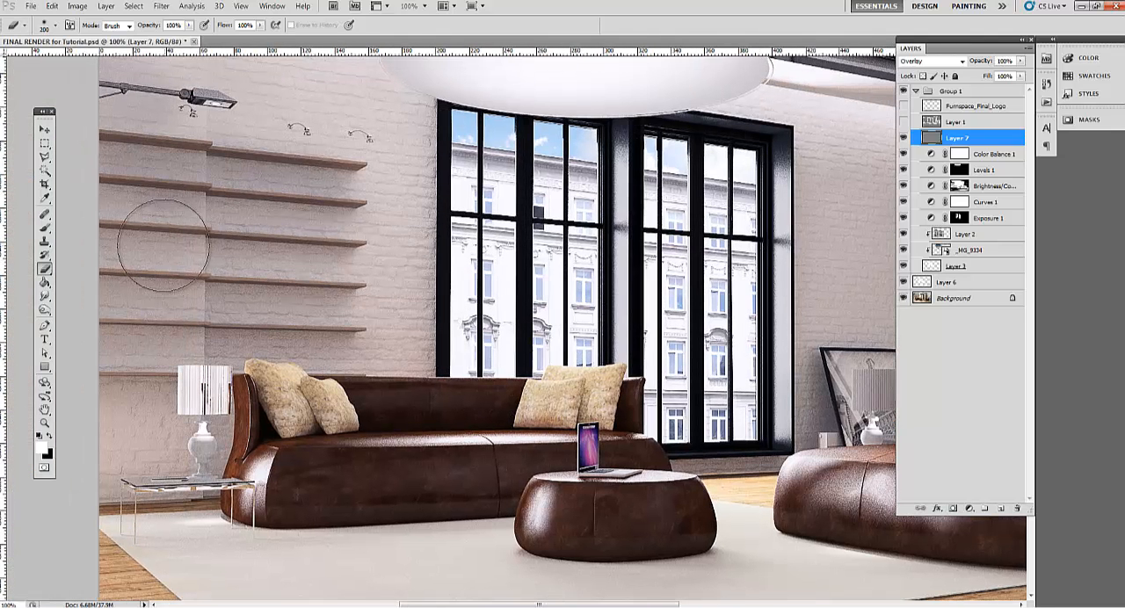
key("bracketleft")
key("bracketleft")
key("bracketleft")
key("bracketleft")
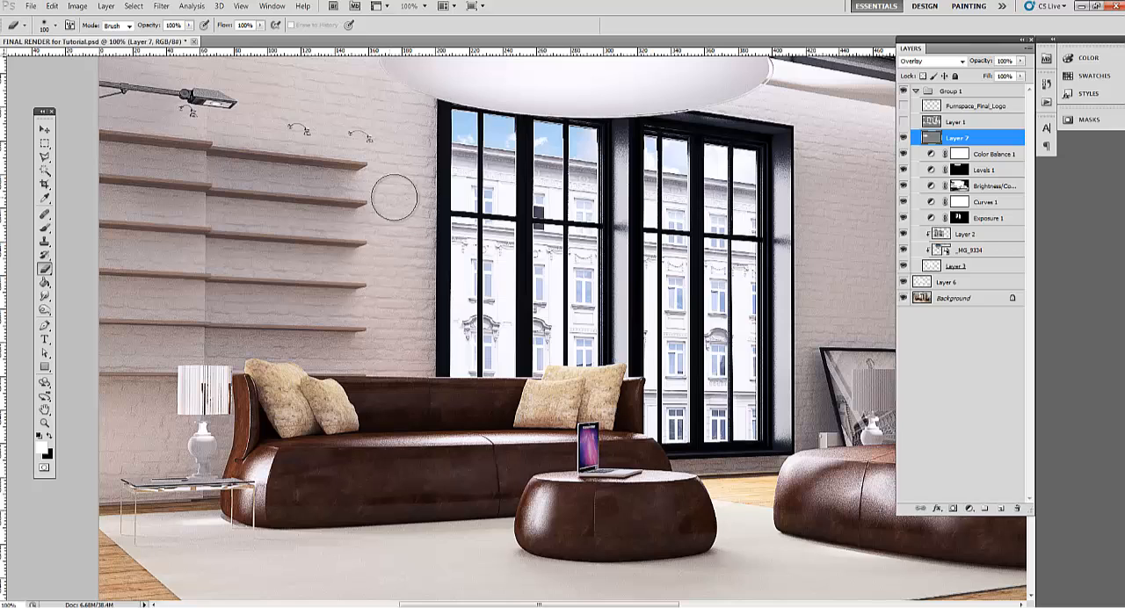
left_click_drag(347, 155, 410, 234)
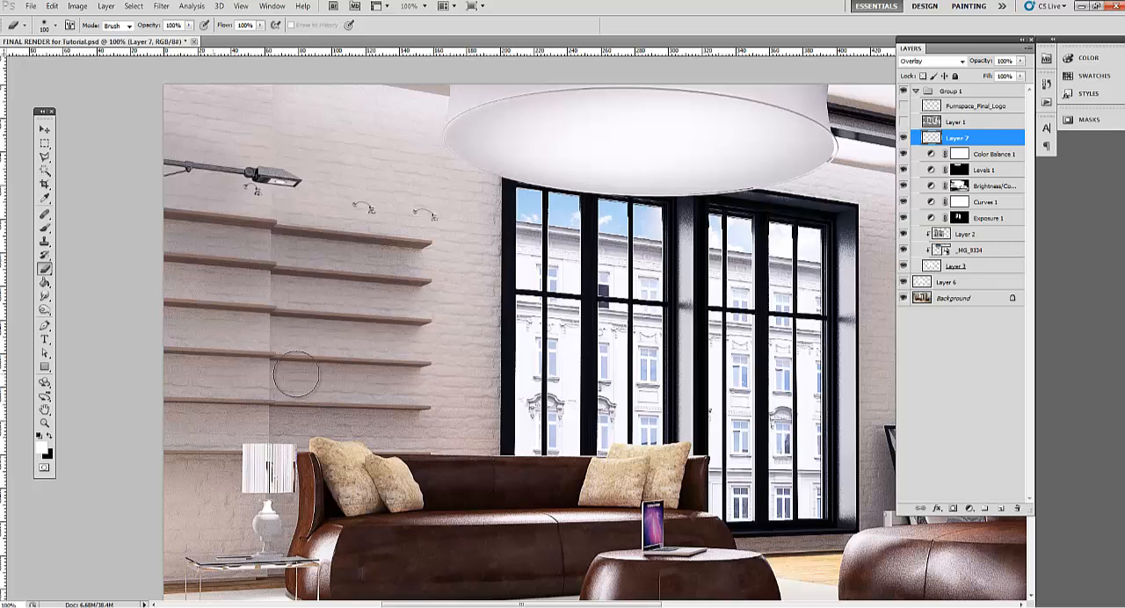
left_click_drag(454, 369, 400, 286)
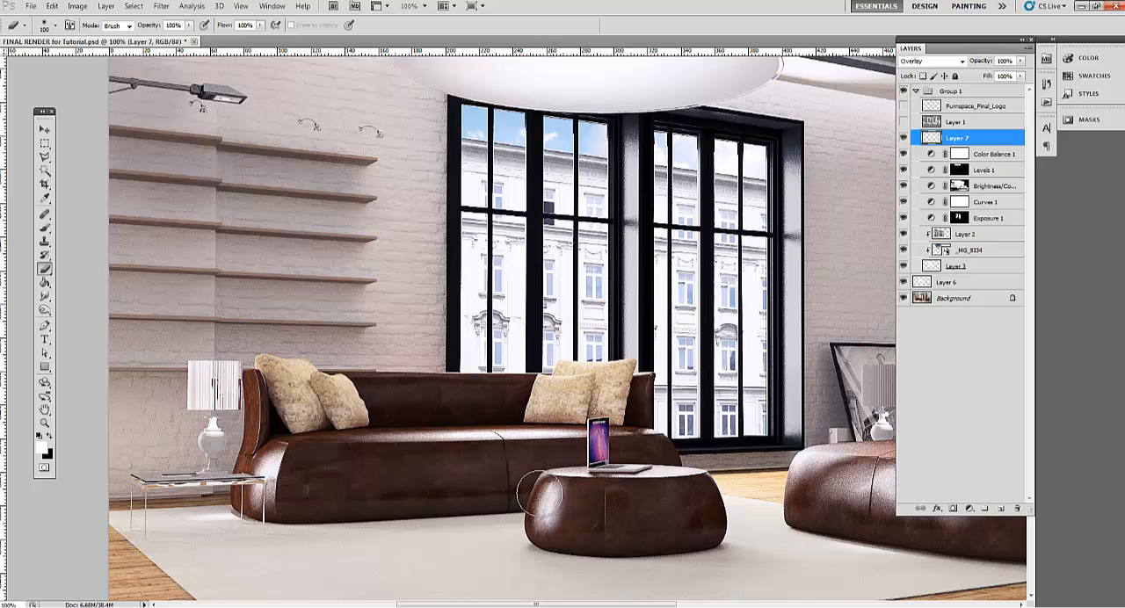
Erase more of Layer 7's sharpening around the leather ottoman and the sofa in front of the leaning picture
left_click_drag(461, 484, 208, 472)
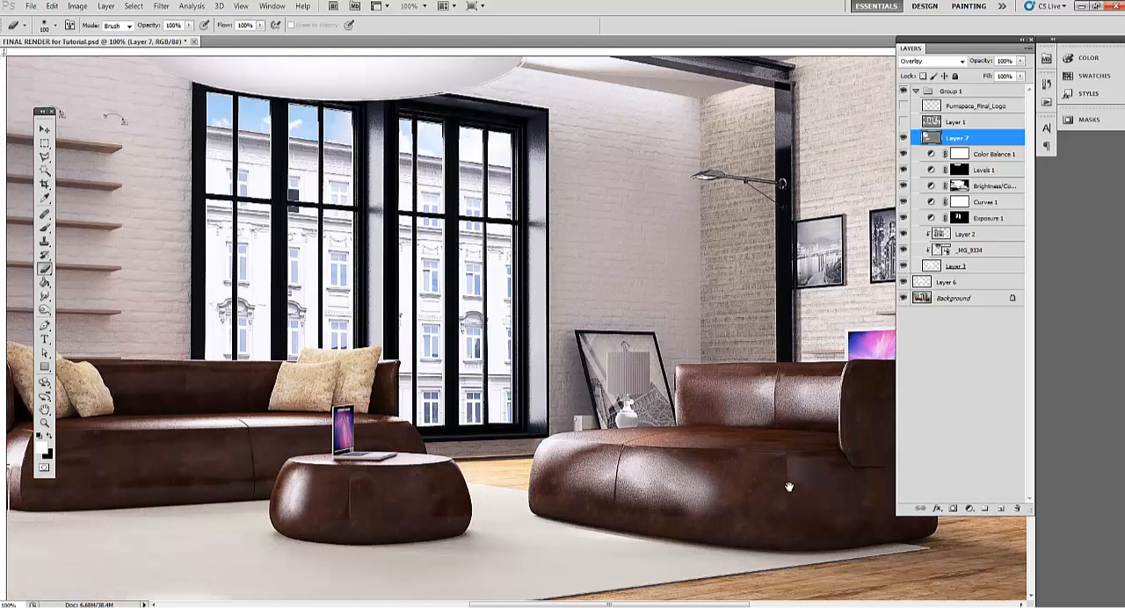
left_click_drag(789, 487, 749, 485)
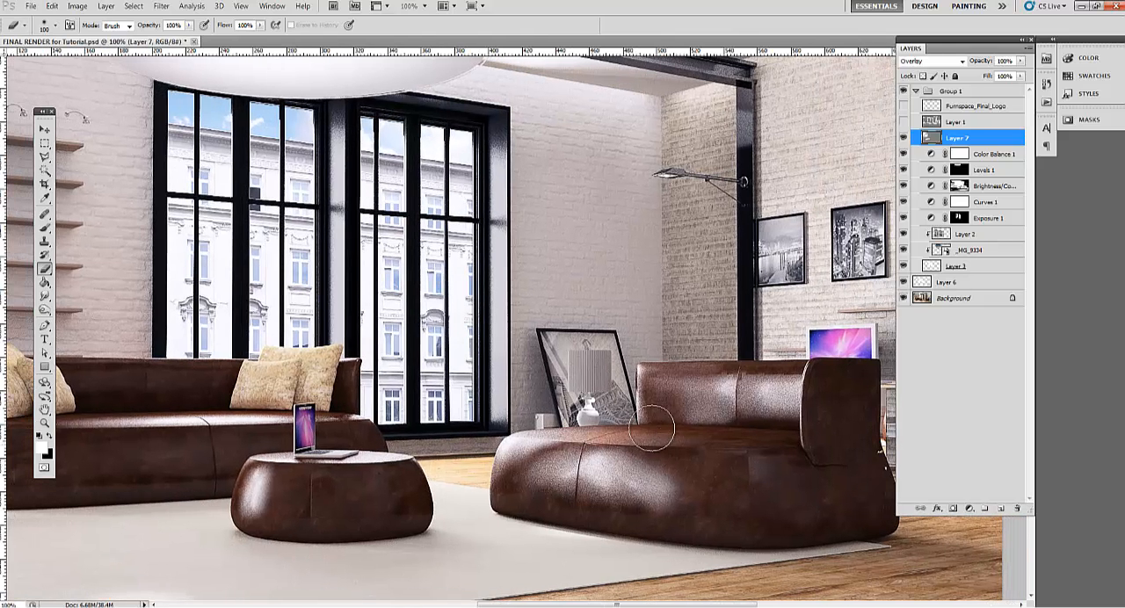
mouse_move(636, 423)
left_mouse_down()
mouse_move(608, 439)
mouse_move(491, 149)
mouse_move(456, 173)
left_mouse_up()
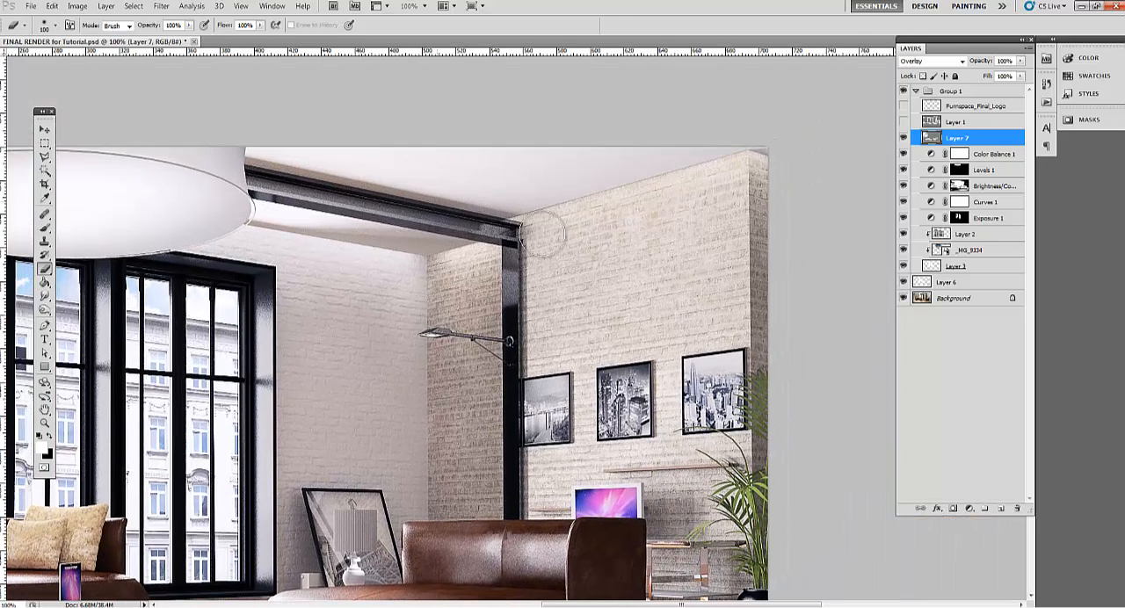
Try erasing Layer 7's sharpening on the brick wall with the framed city pictures and undo the stroke
key("ctrl+z")
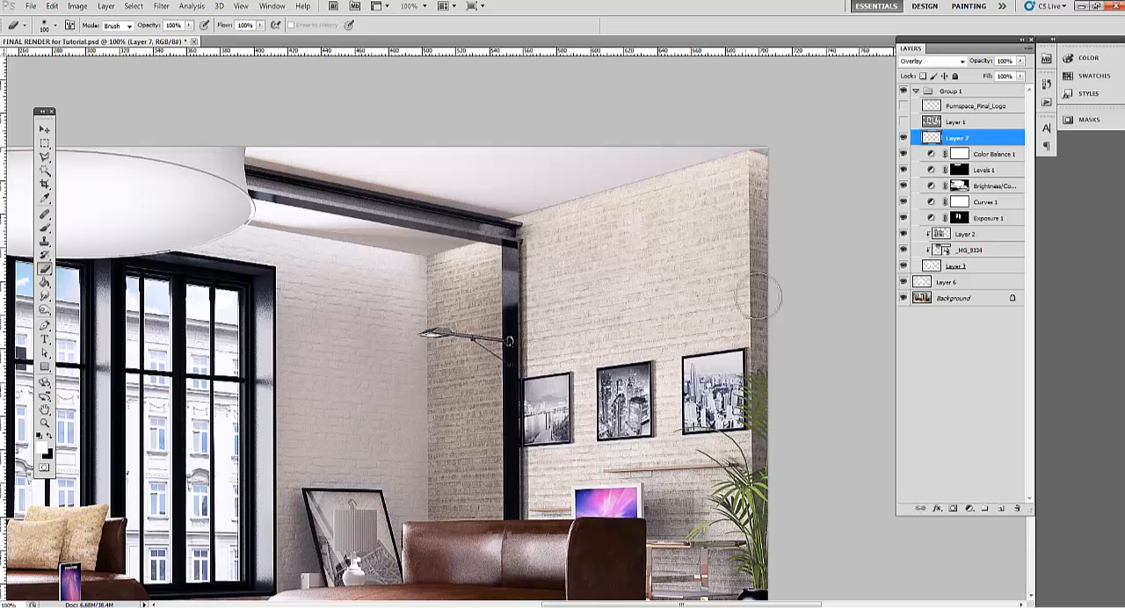
left_click_drag(487, 392, 671, 304)
key("ctrl+z")
Show the Furnspace_Final_Logo layer over the full image and collapse Group 1
left_click(500, 299, "alt")
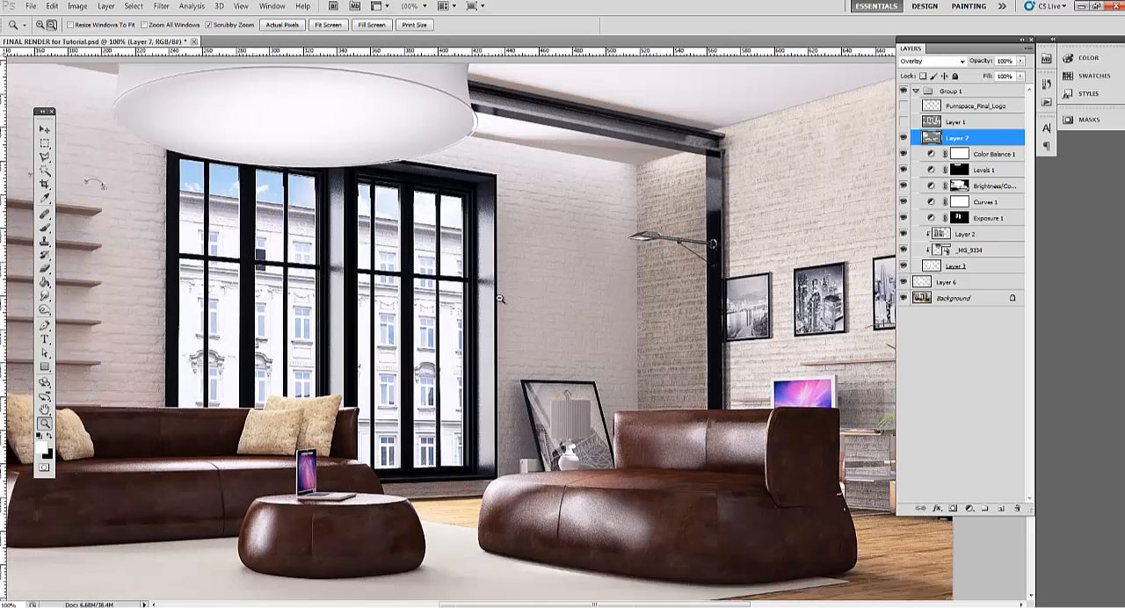
left_click(500, 298, "alt")
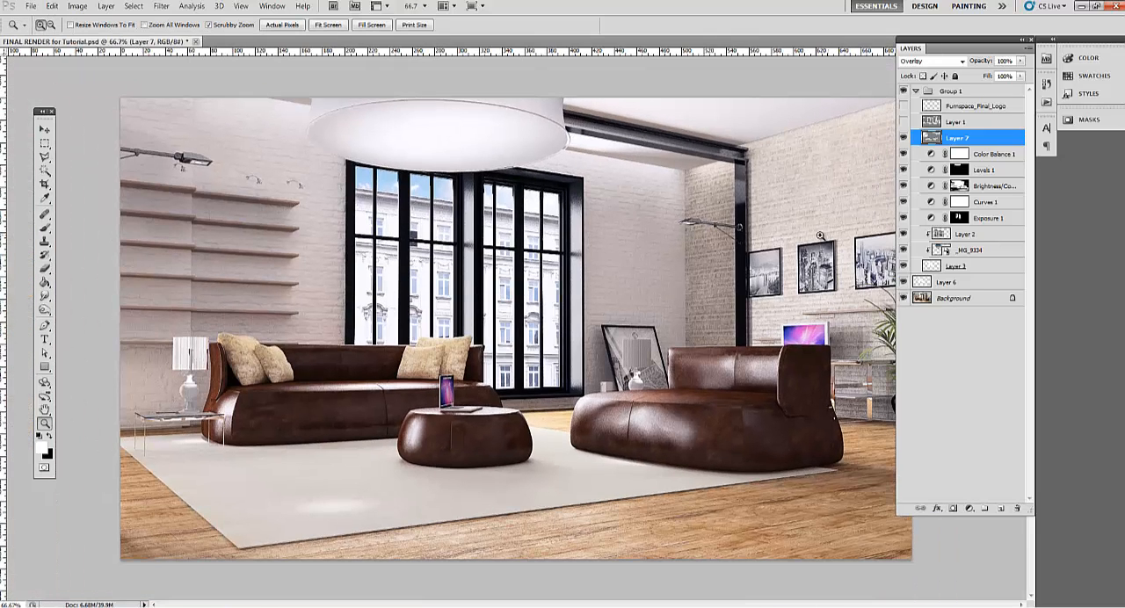
left_click(905, 106)
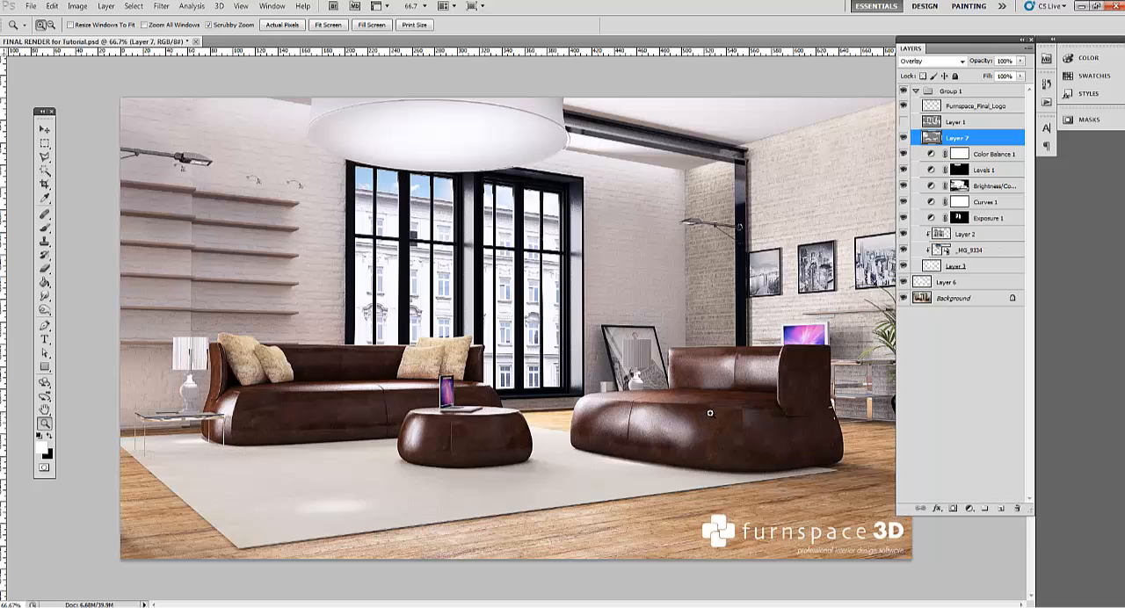
left_click(917, 91)
left_click(915, 92)
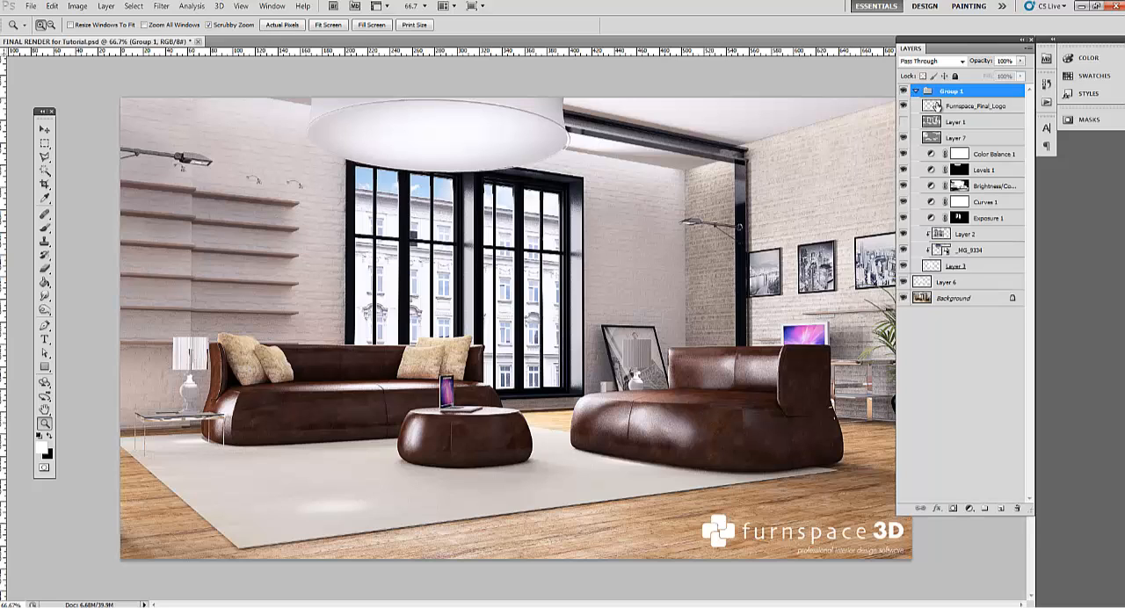
left_click(915, 91)
Compare the retouched image with the original render by repeatedly hiding and showing Group 1
left_click(905, 92)
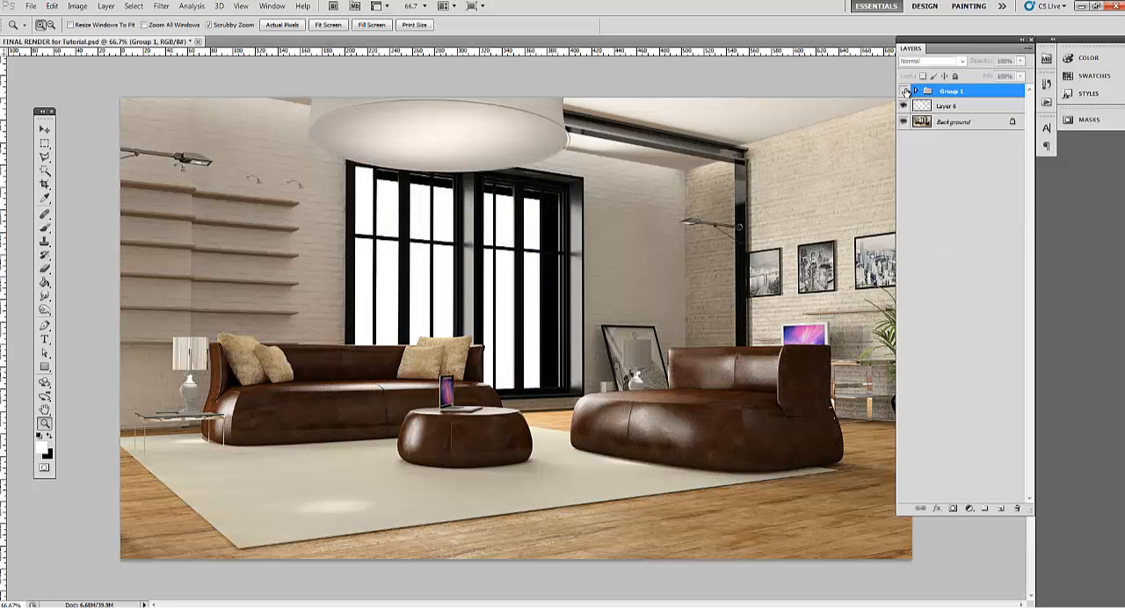
left_click(904, 92)
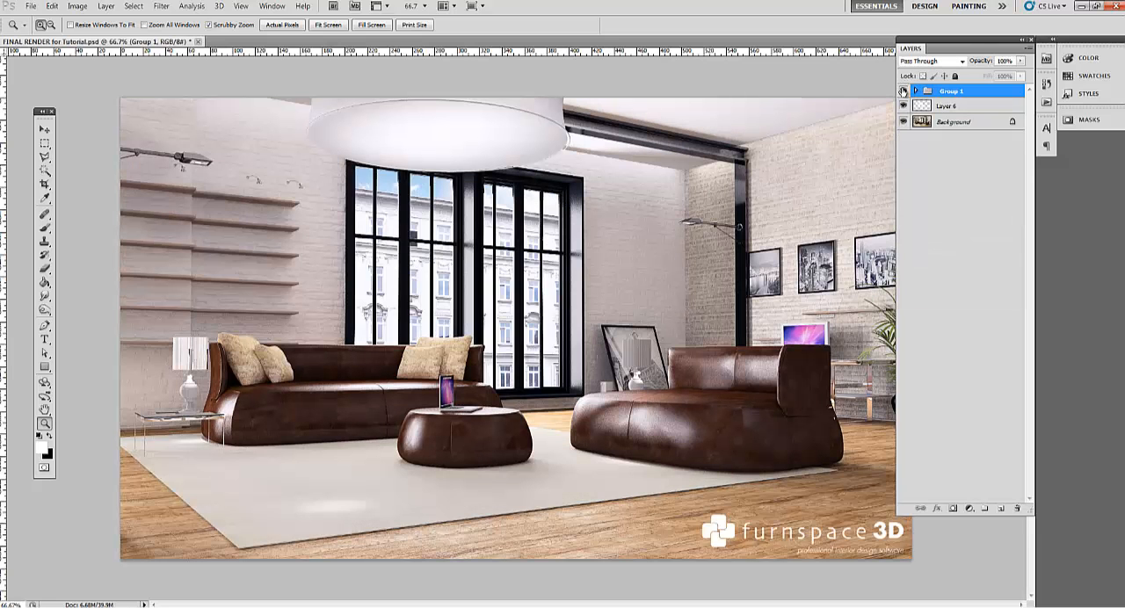
left_click(903, 91)
left_click(903, 91)
left_click(904, 91)
left_click(904, 92)
left_click(903, 92)
left_click(903, 91)
left_click(905, 91)
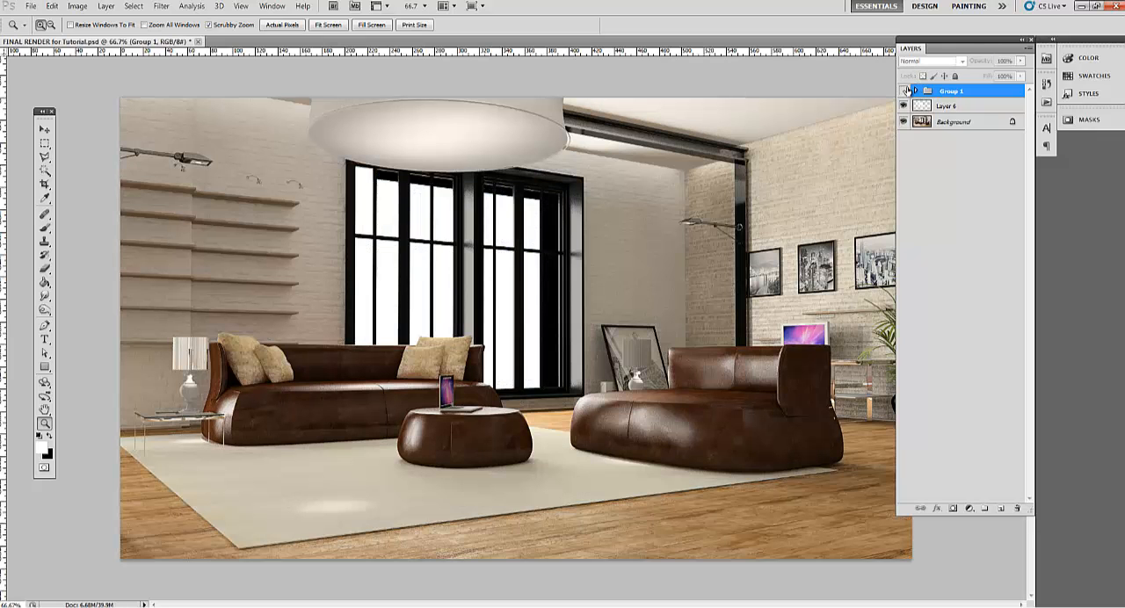
left_click(904, 92)
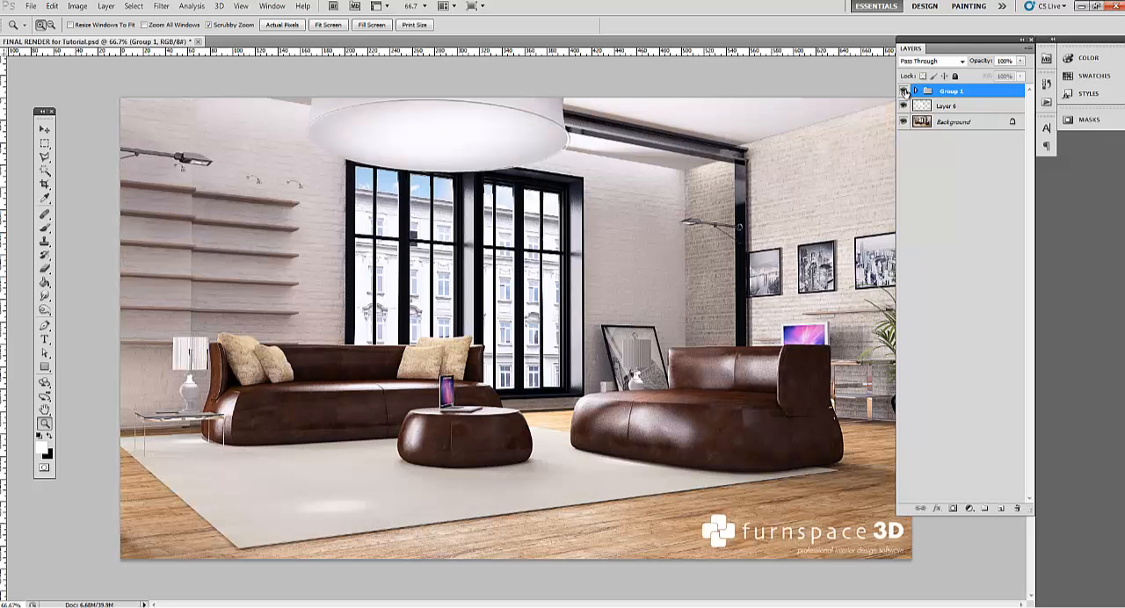